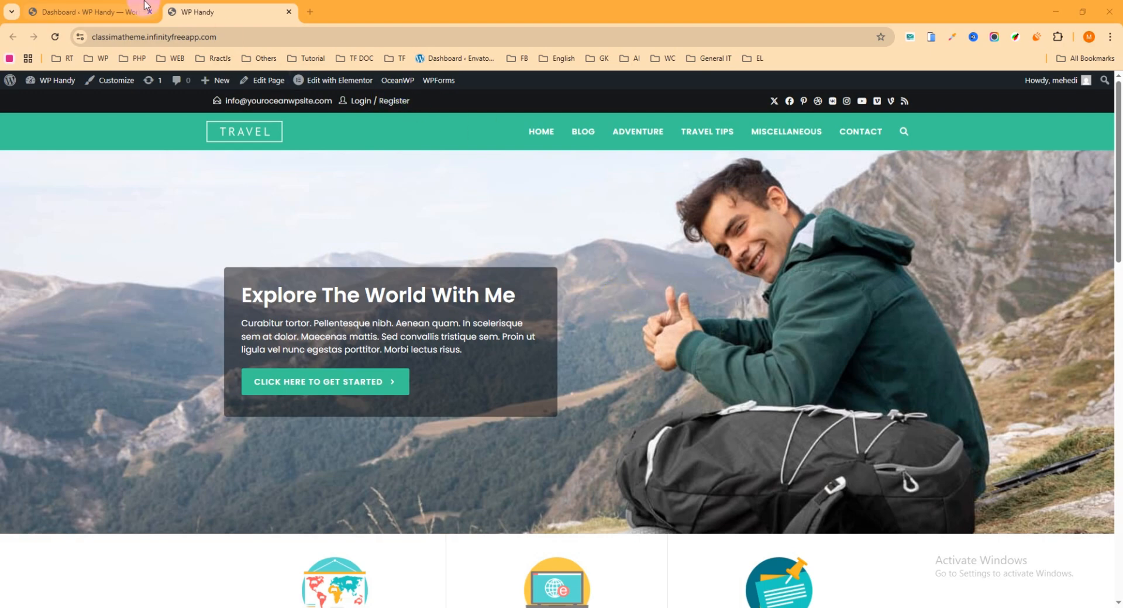
Search the plugin directory for "User registration" and install and activate the User Registration & Membership plugin by wpeverest
click(111, 12)
mouse_move(26, 367)
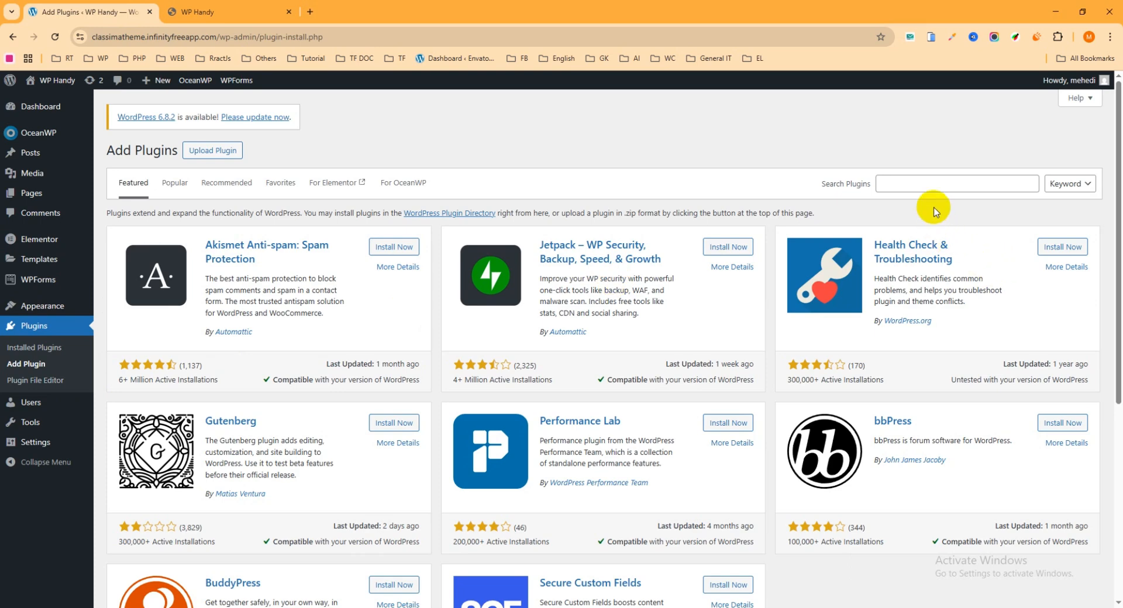
click(922, 185)
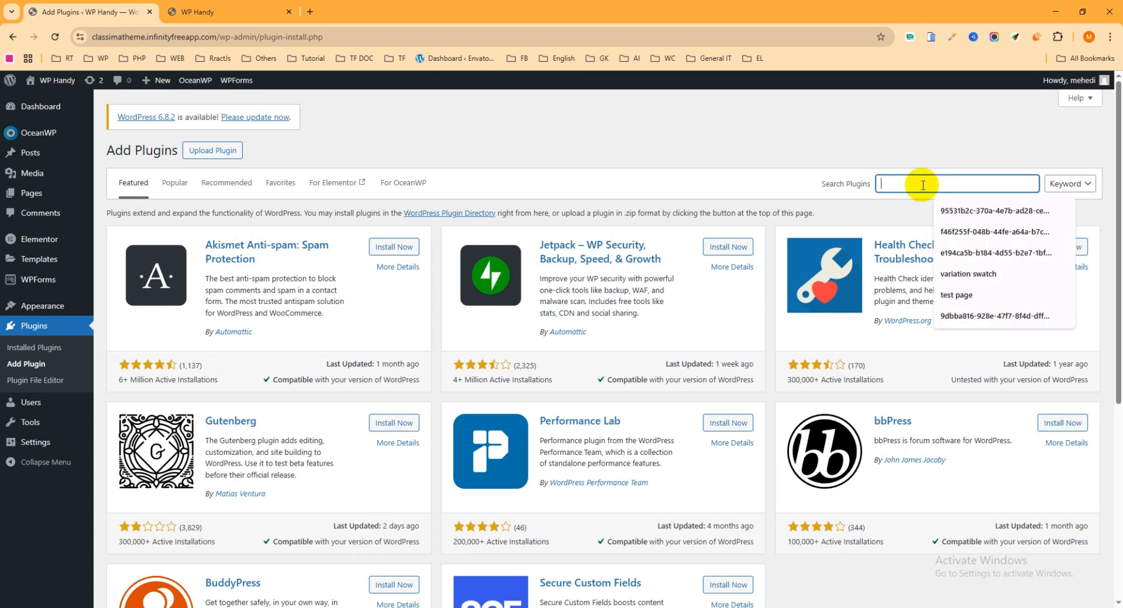
text(User registration)
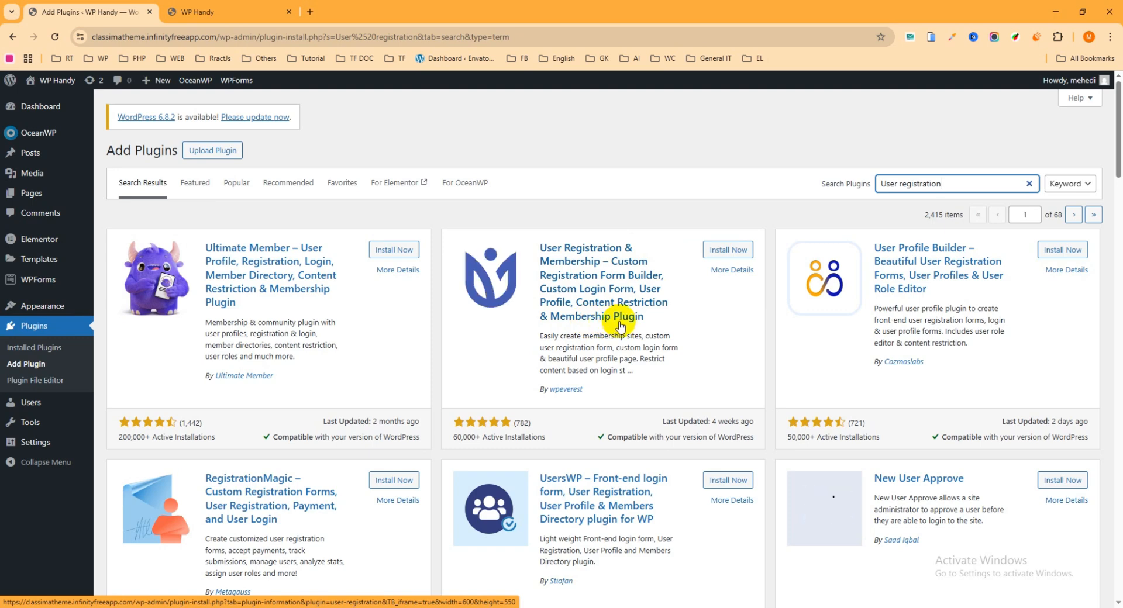
click(719, 257)
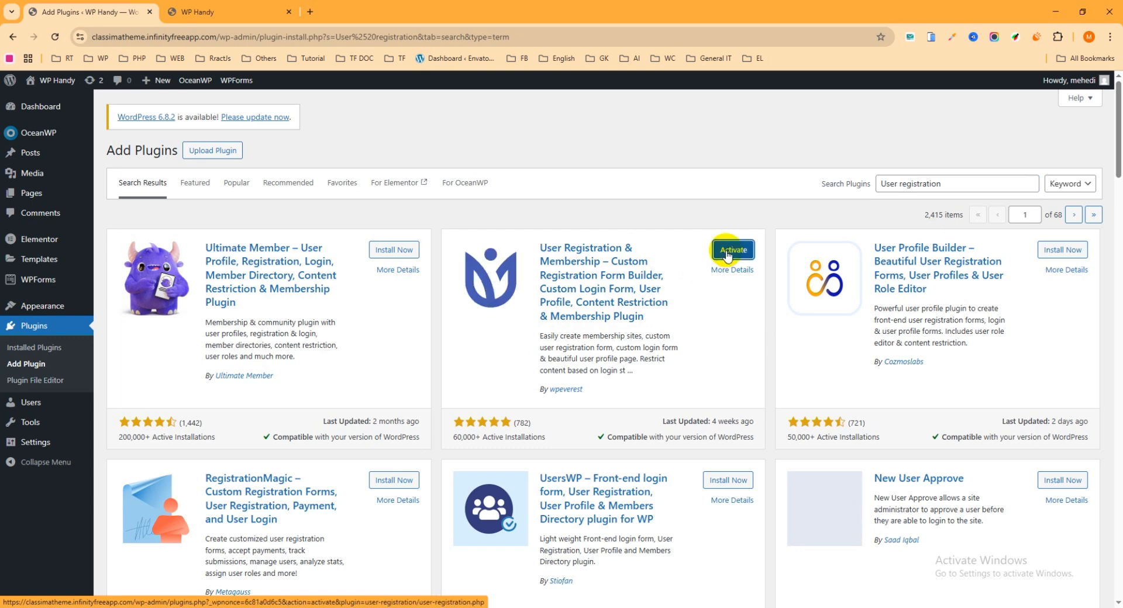
click(727, 252)
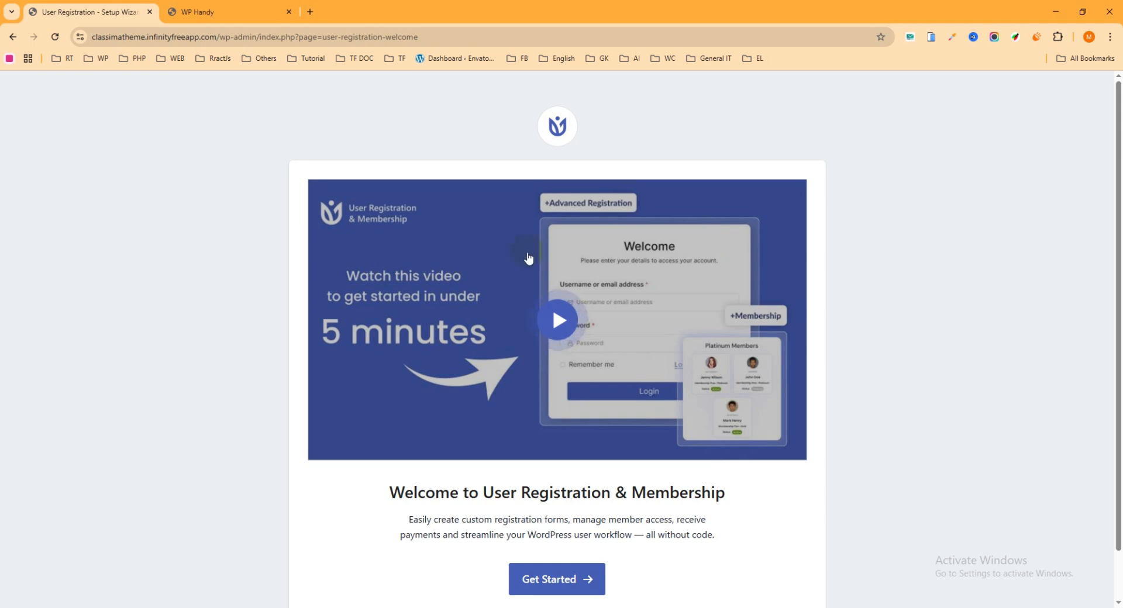
Start the plugin's setup wizard with Normal registration and accept the initial setup details with the four installed pages
scroll(255, 225, down, 1)
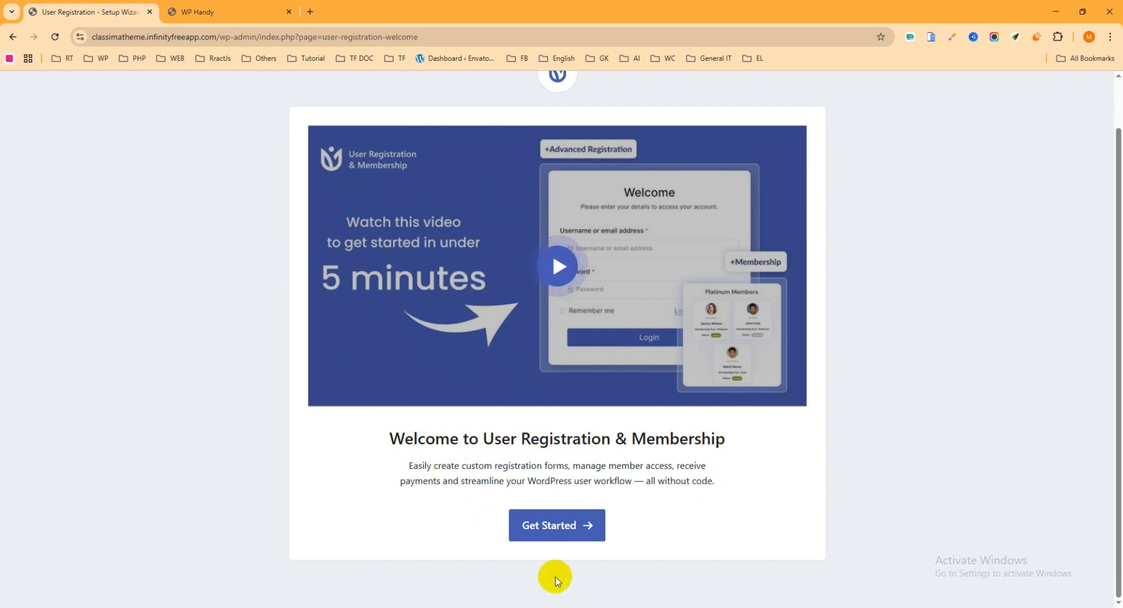
click(554, 530)
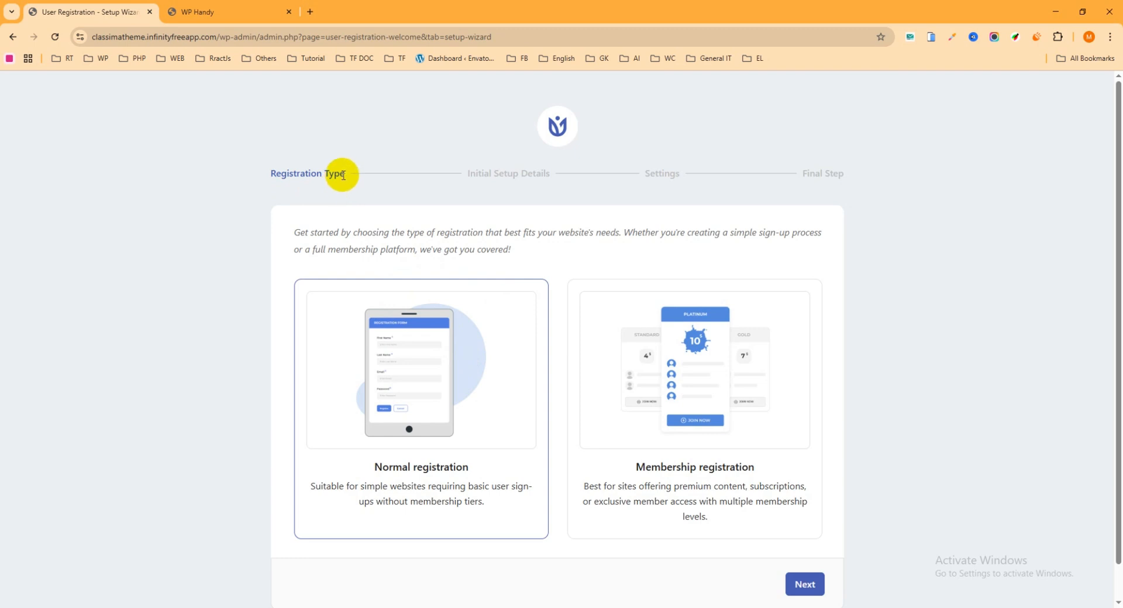
drag(344, 173, 269, 174)
click(269, 212)
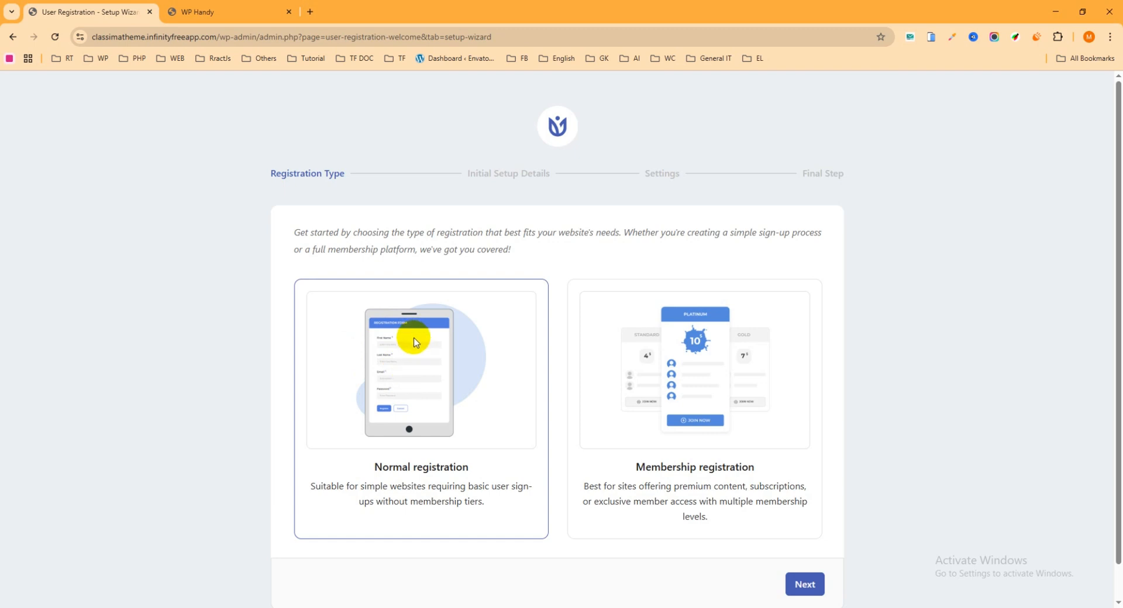
click(805, 585)
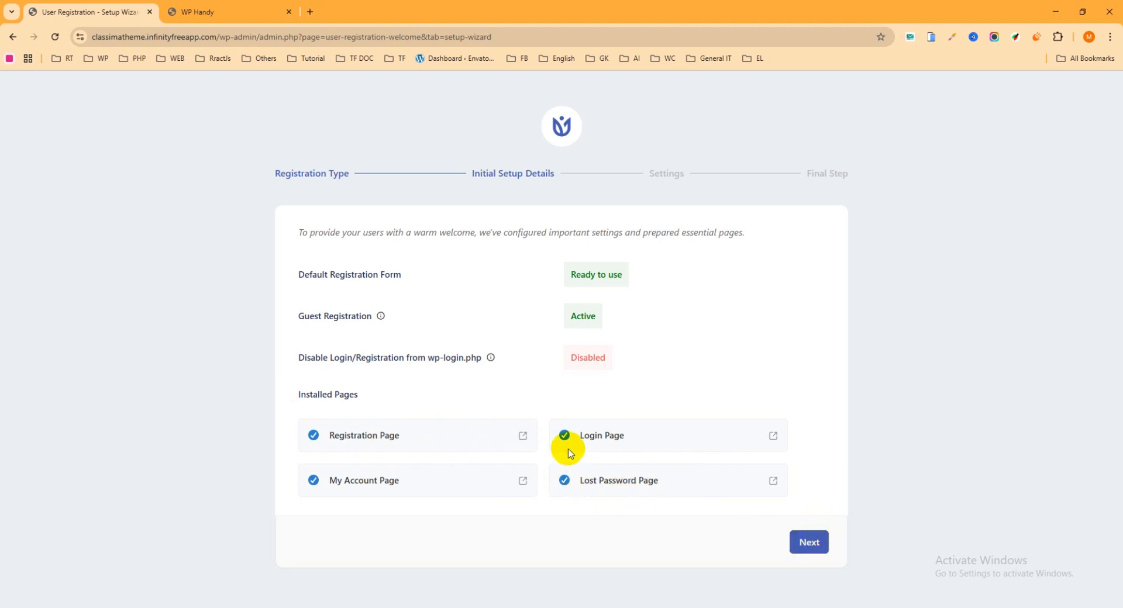
click(810, 544)
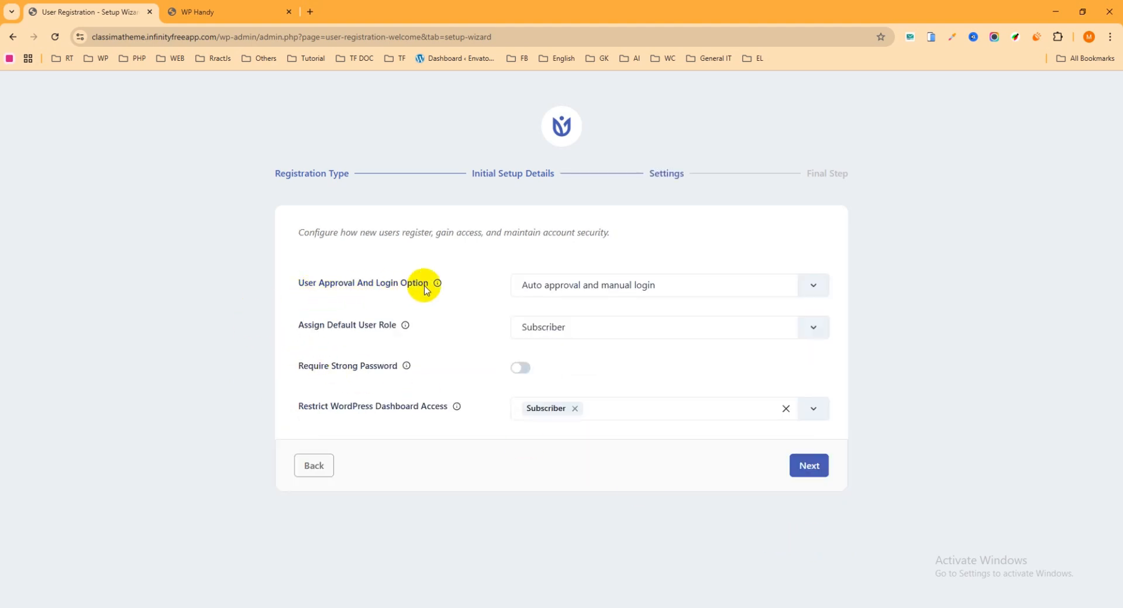
Review the User Approval And Login Option choices and select Auto approval and manual login
click(631, 291)
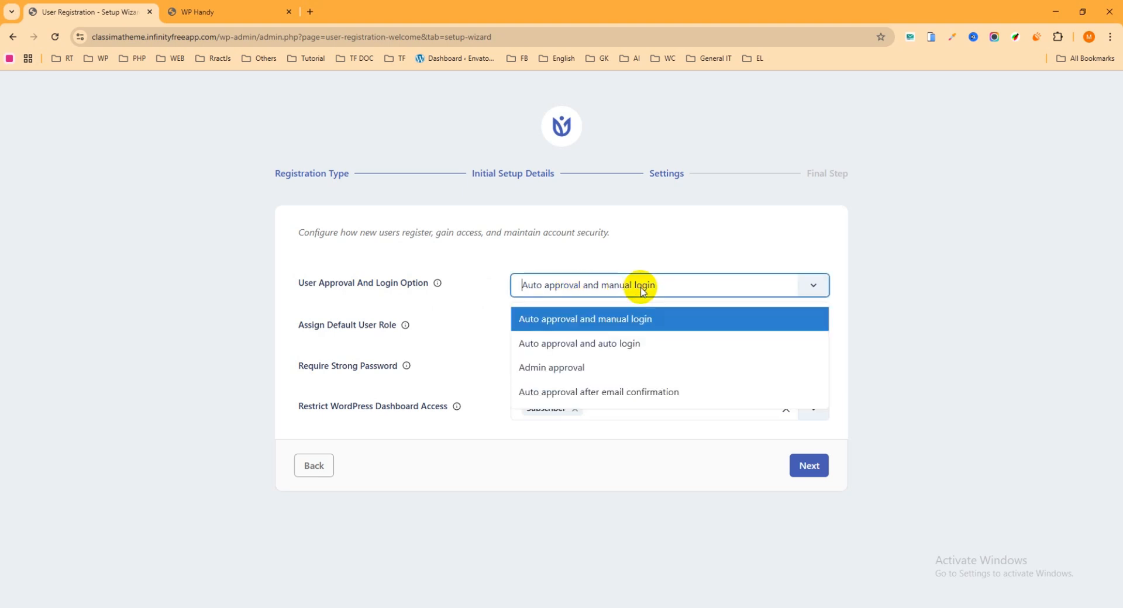
click(590, 321)
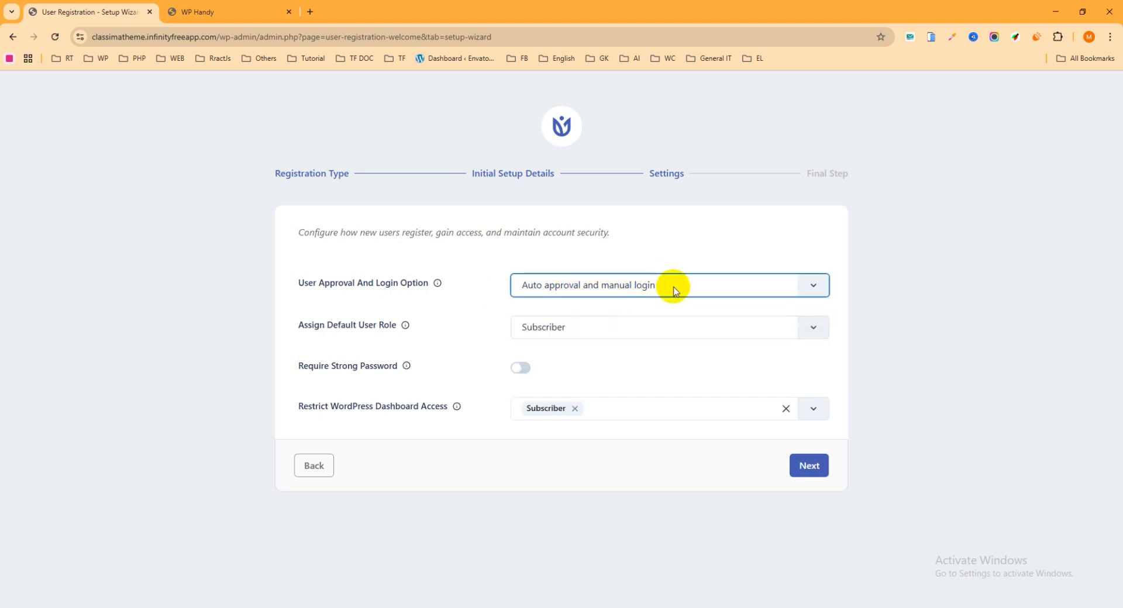
click(730, 284)
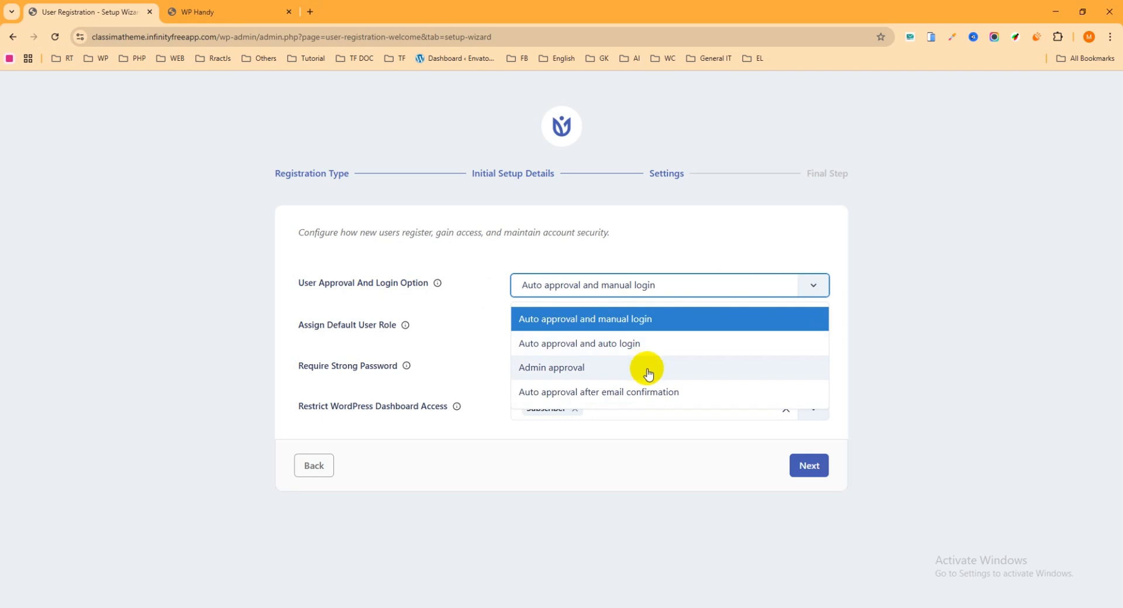
click(593, 321)
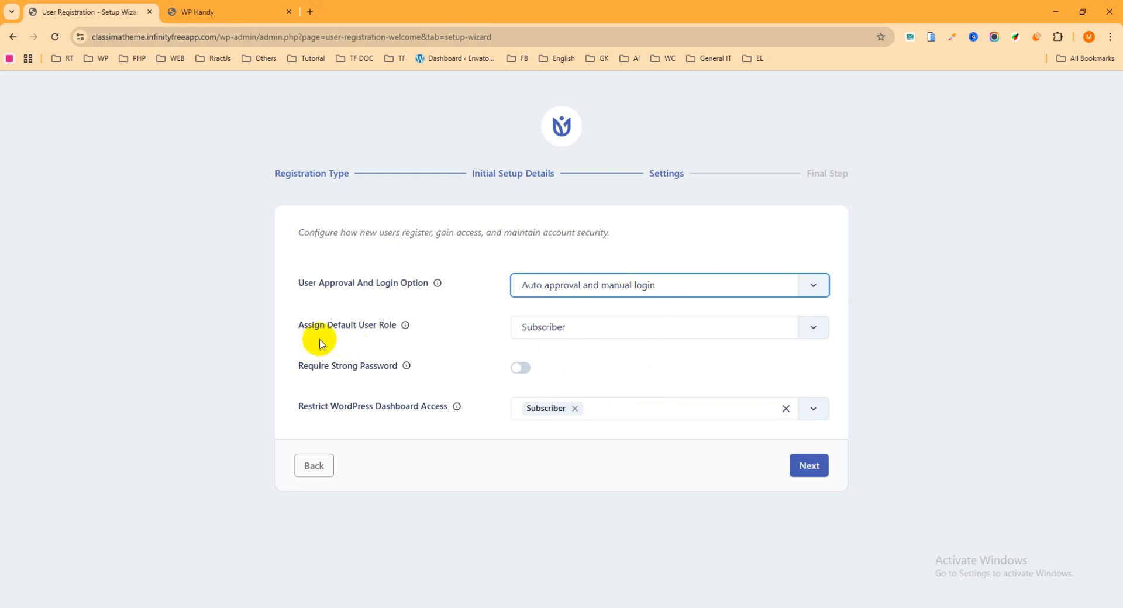
Assign Subscriber as the default user role after reviewing the available roles
click(550, 327)
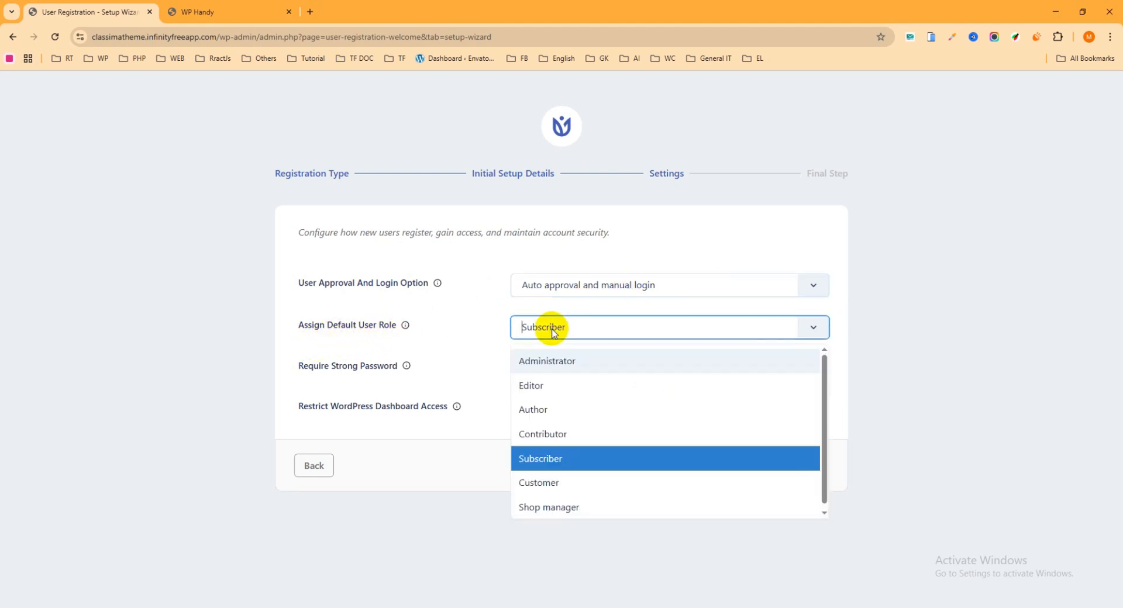
click(572, 460)
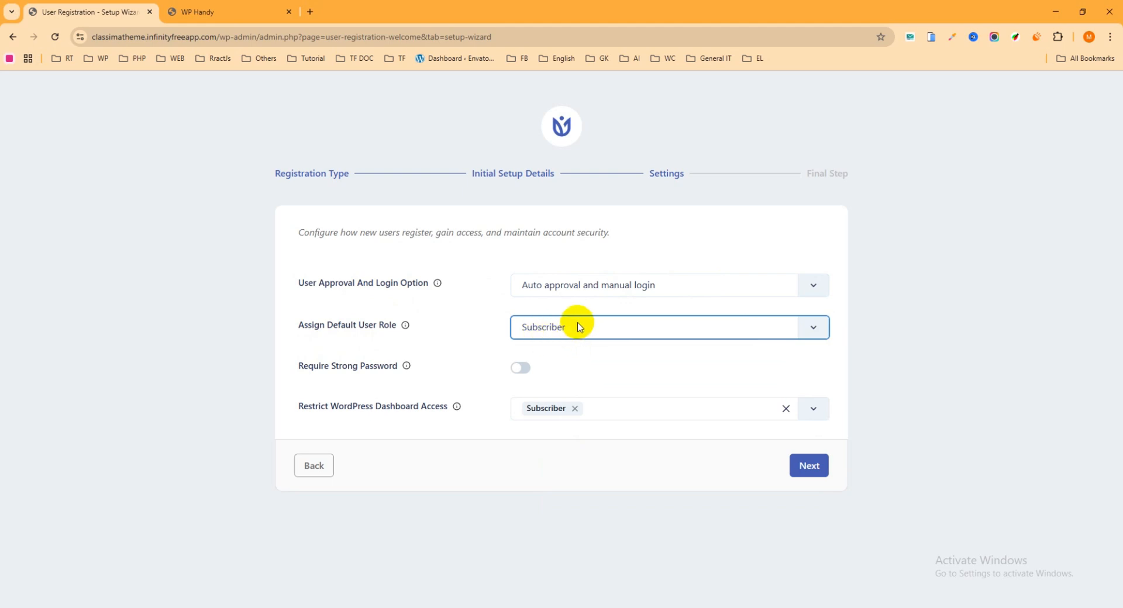
click(565, 330)
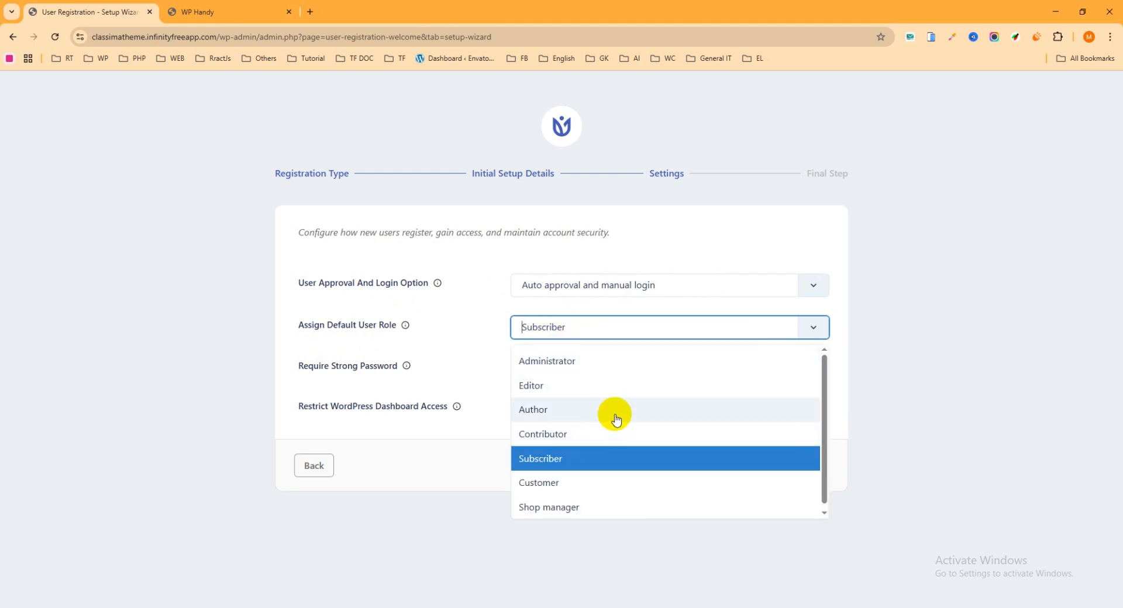
click(211, 330)
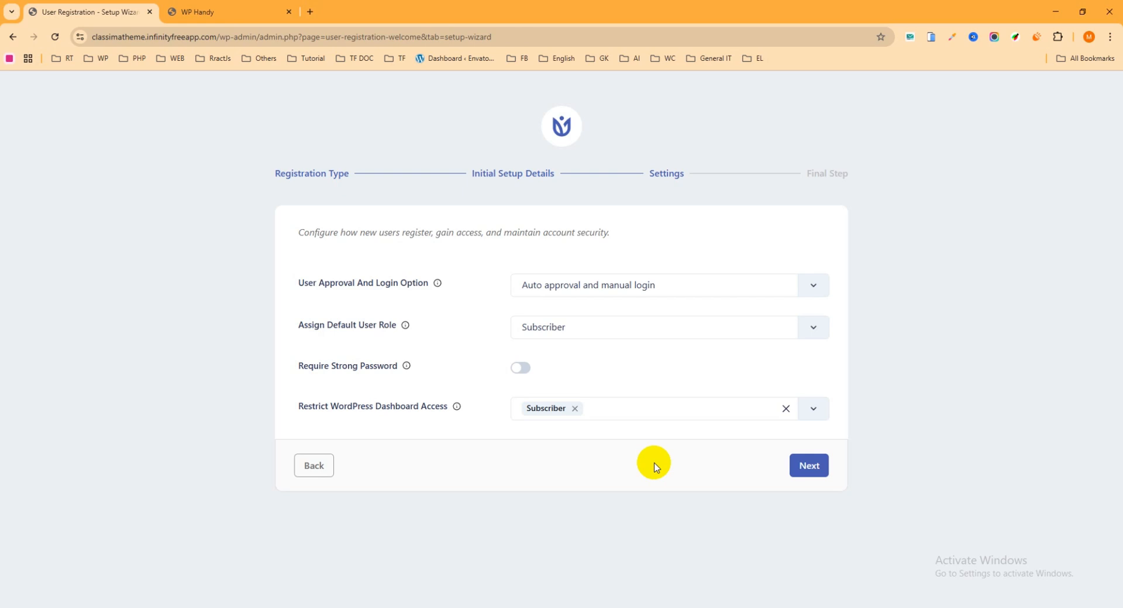
Finish the setup wizard with the preselected sharing and email preferences and go to the plugin's dashboard
click(810, 468)
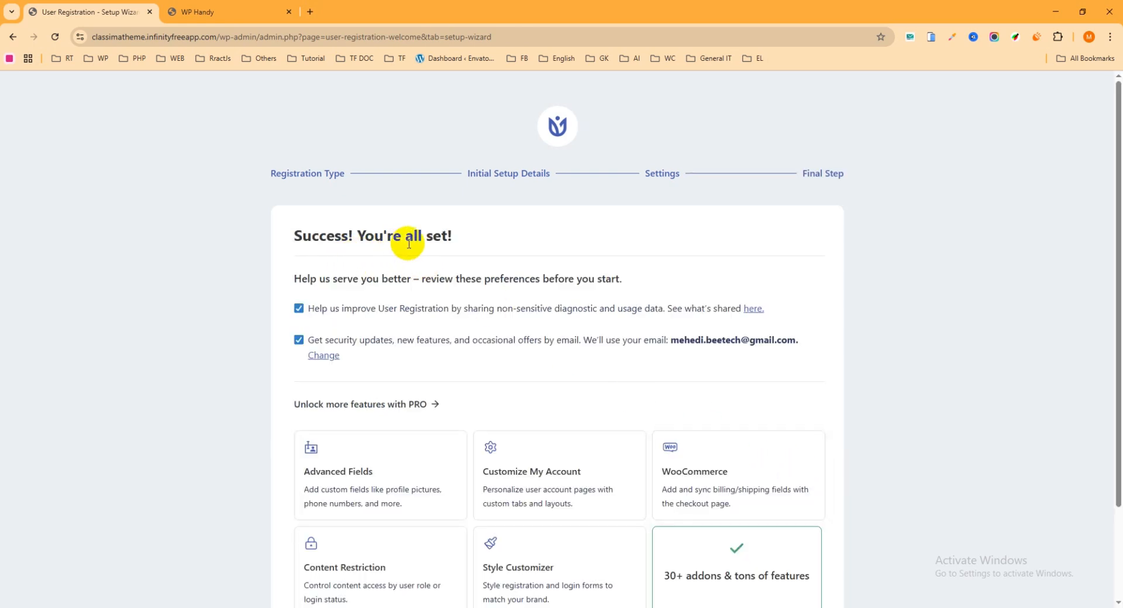
scroll(451, 267, down, 2)
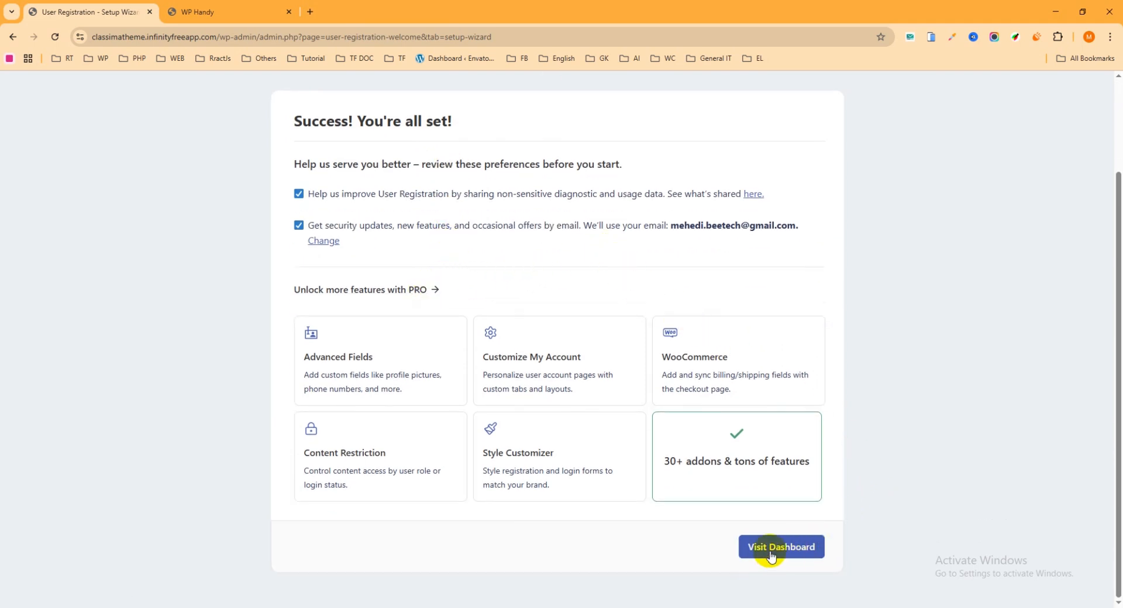
click(795, 553)
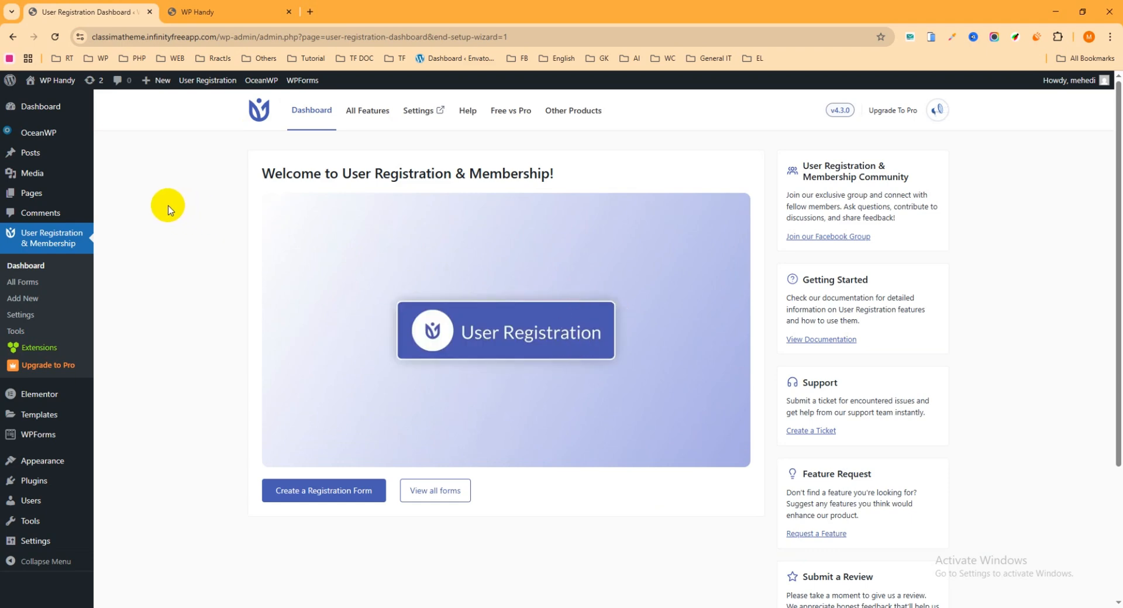
Open the list of all site pages in a new browser tab and switch to it
mouse_move(26, 195)
right_click(108, 200)
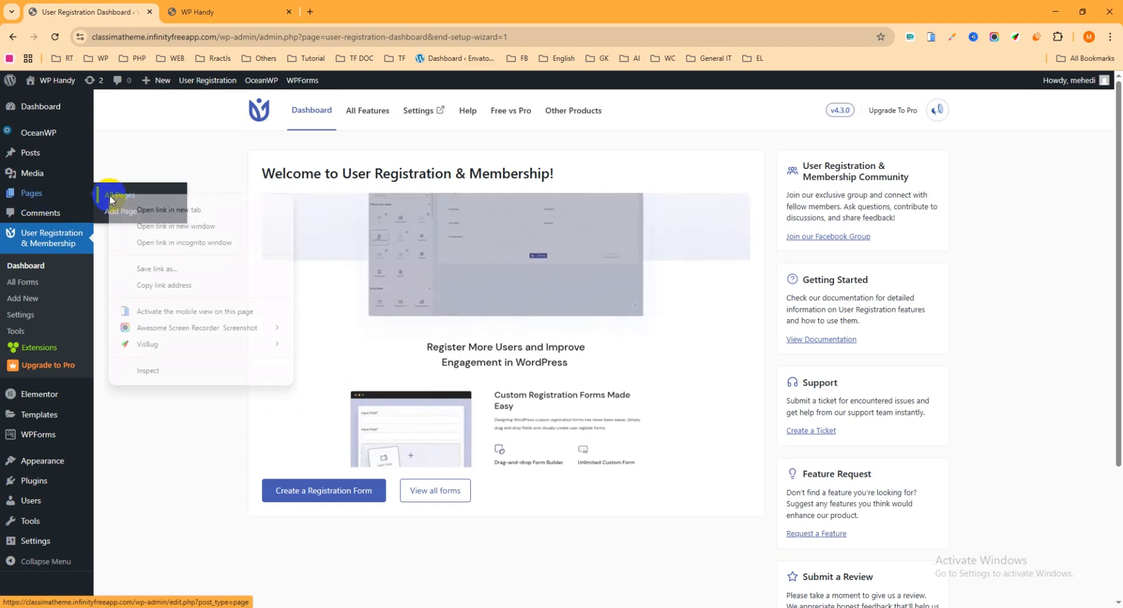
click(131, 206)
click(224, 10)
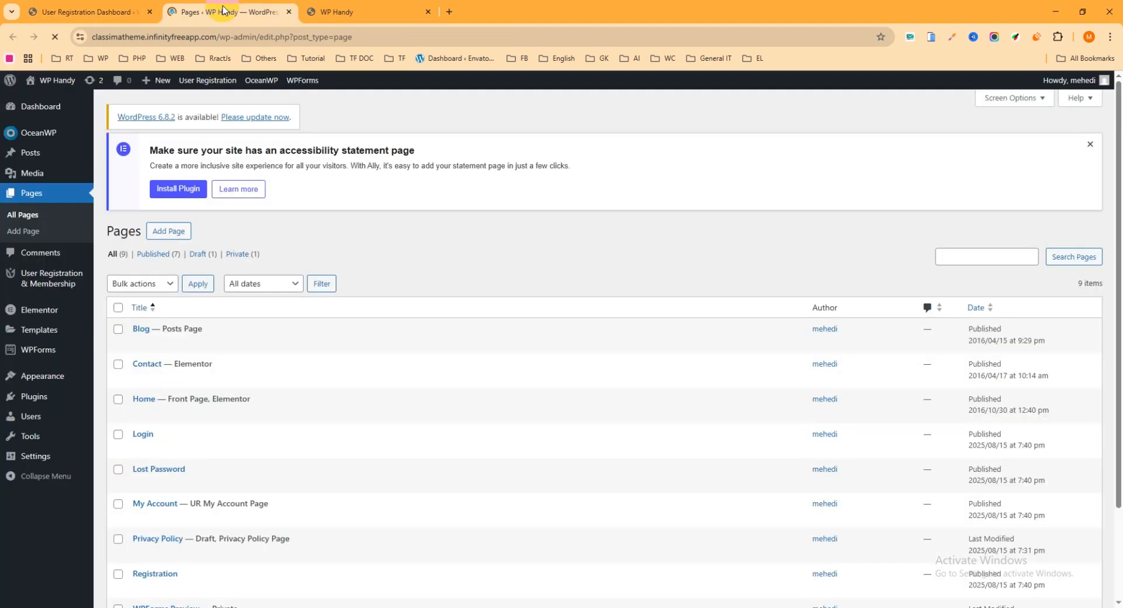
View the Registration page in a new browser tab and examine its URL
scroll(334, 295, down, 2)
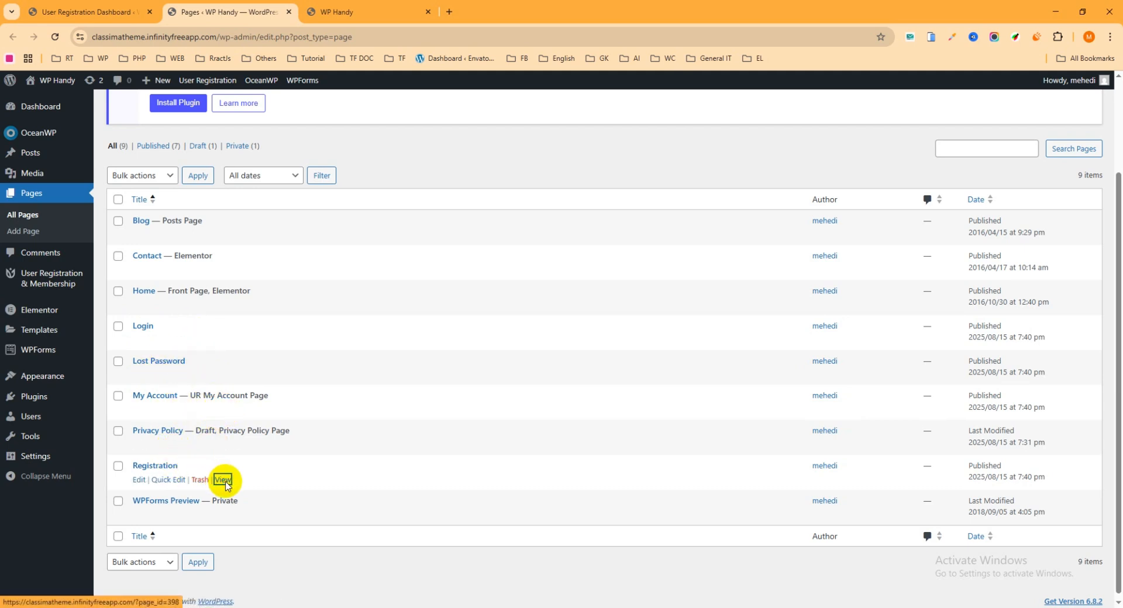
right_click(222, 480)
click(260, 303)
click(355, 10)
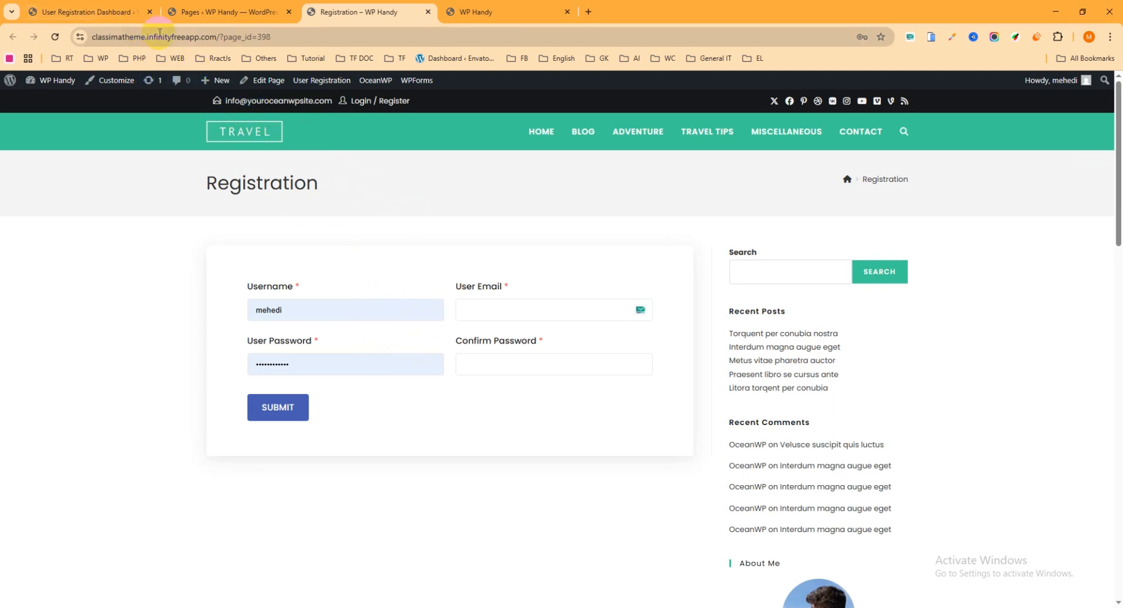
click(285, 36)
click(310, 36)
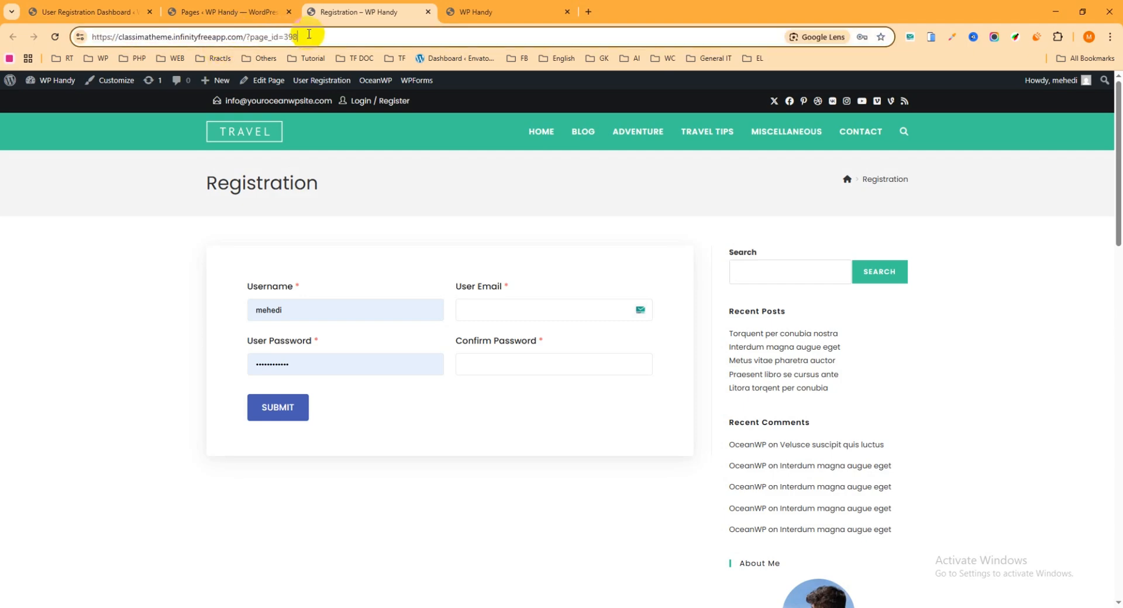
drag(331, 37, 209, 37)
Open the permalink settings in a new tab, set the permalink structure to Post name and save the changes
click(101, 9)
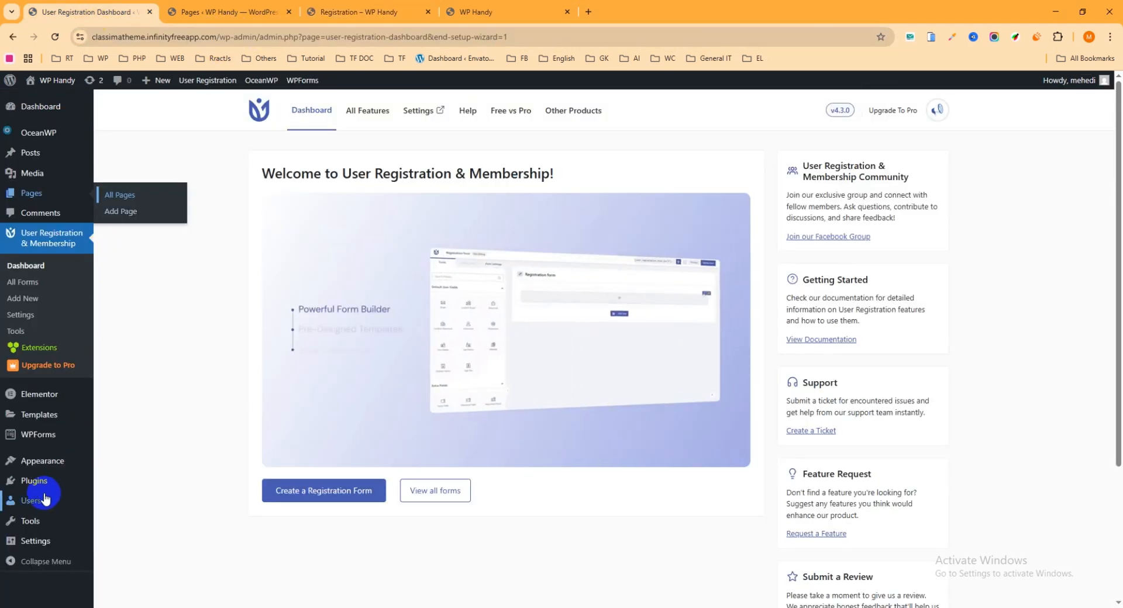
mouse_move(32, 538)
right_click(120, 557)
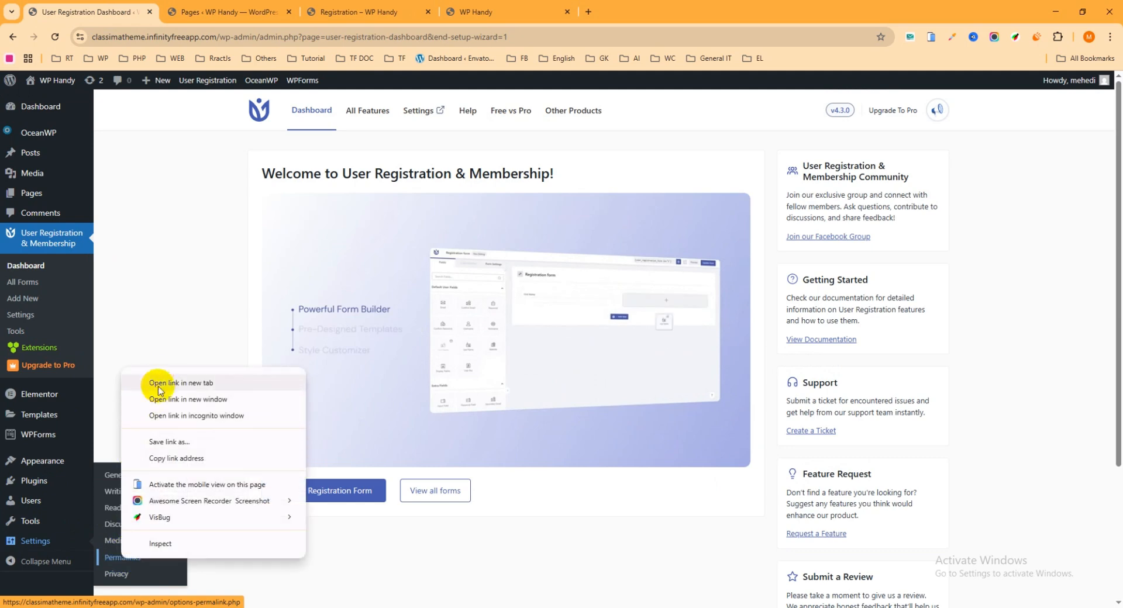
click(155, 383)
click(184, 6)
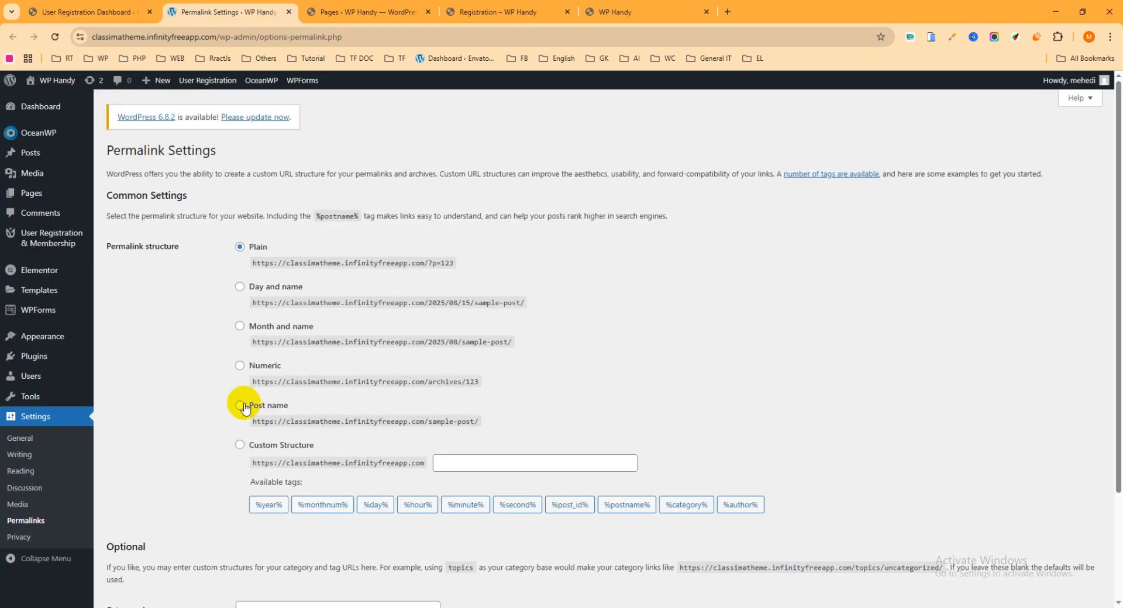
click(240, 405)
scroll(281, 420, down, 3)
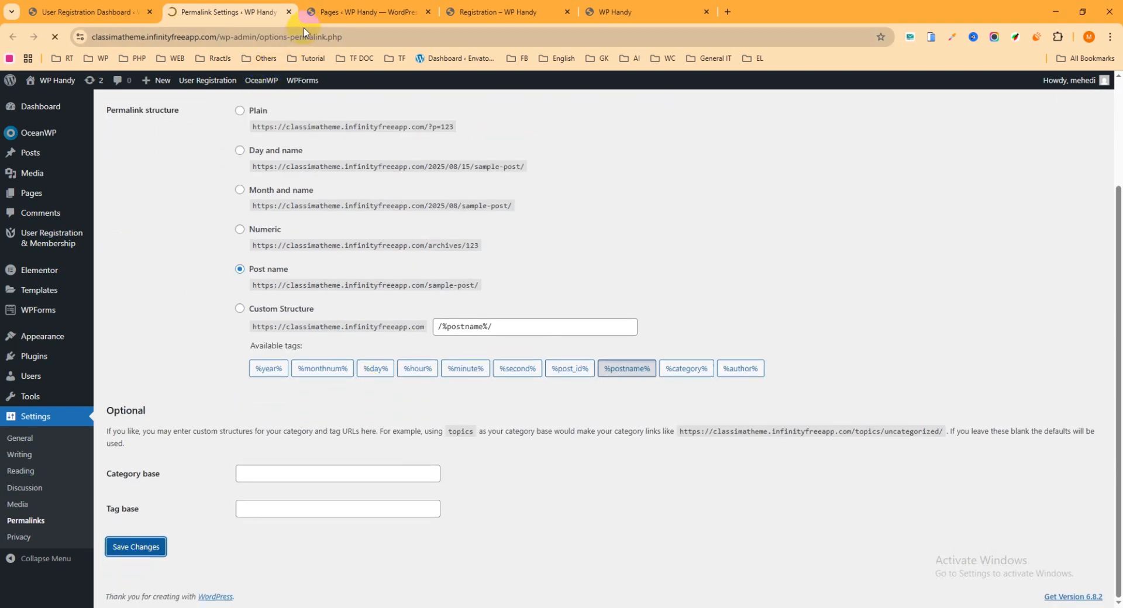
Close the permalink settings tab and reload the pages list
click(331, 12)
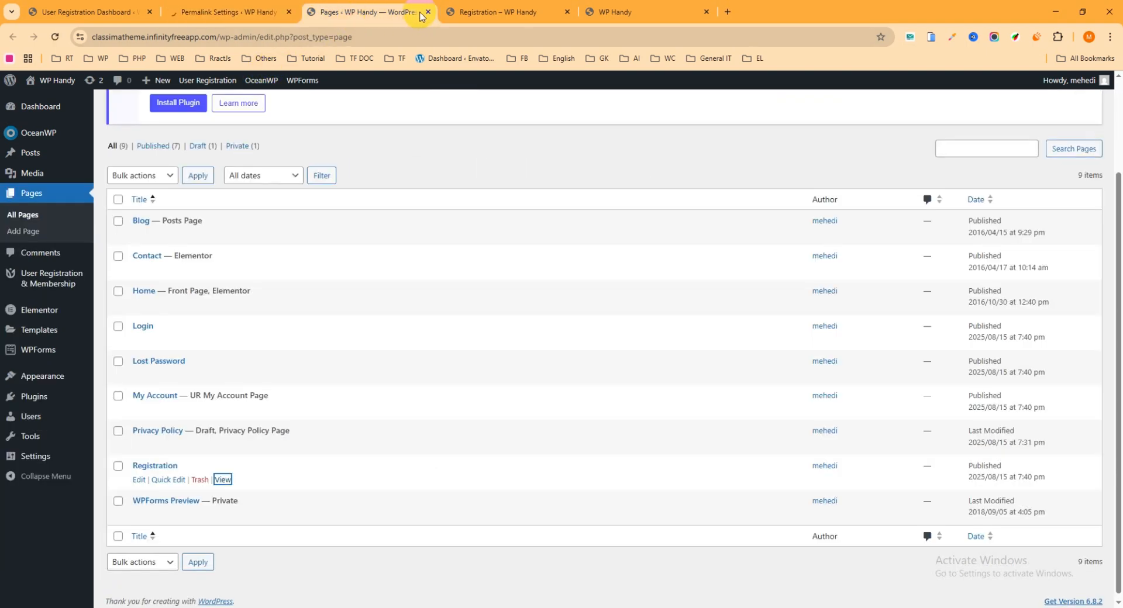
click(231, 14)
click(288, 12)
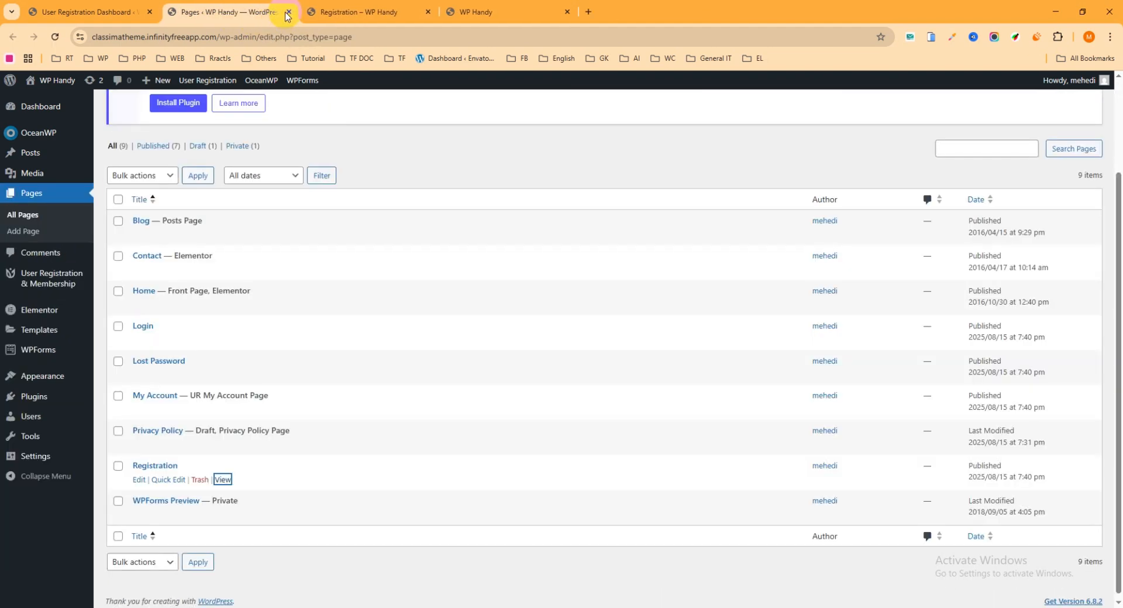
click(54, 39)
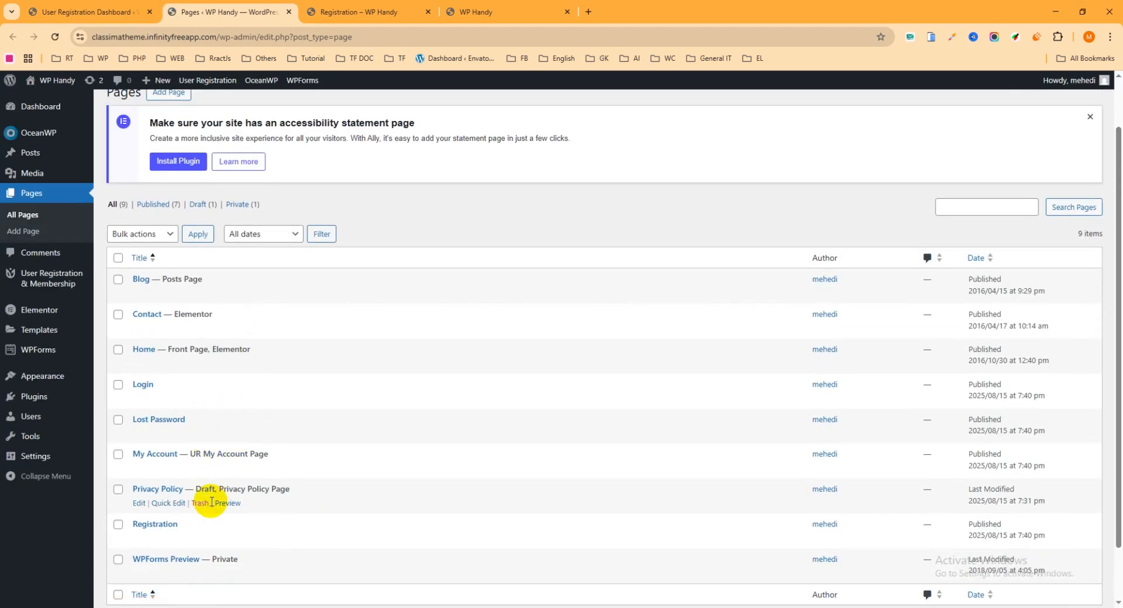
View the Registration page from the reloaded pages list in a new tab to check its URL and form
right_click(223, 538)
click(260, 362)
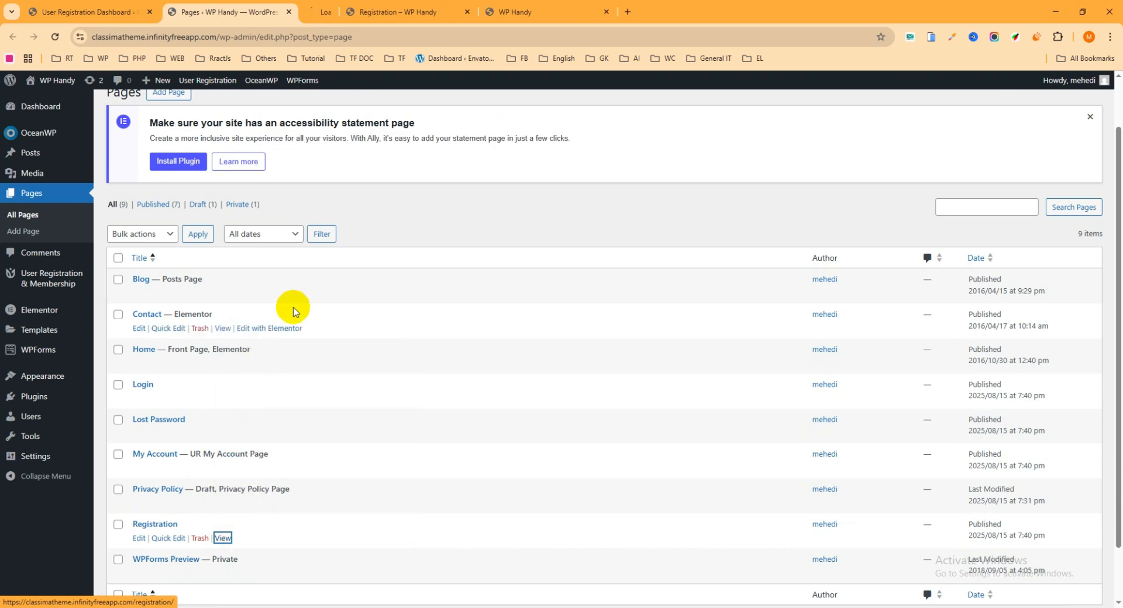
click(351, 12)
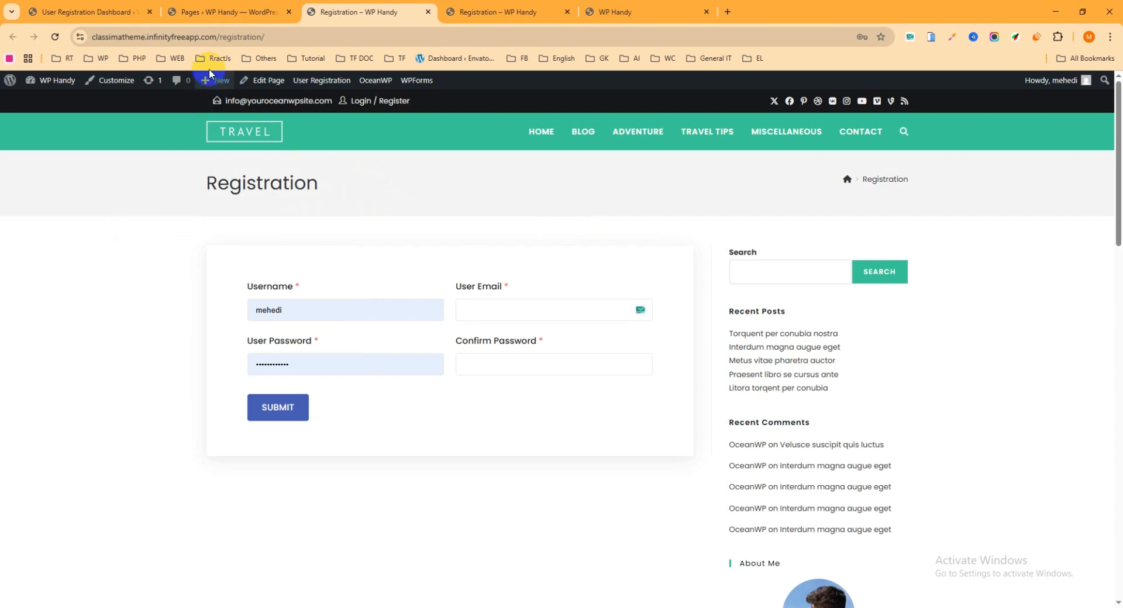
View the My Account page from the pages list in a new tab to check its URL and content
click(223, 12)
scroll(283, 403, down, 1)
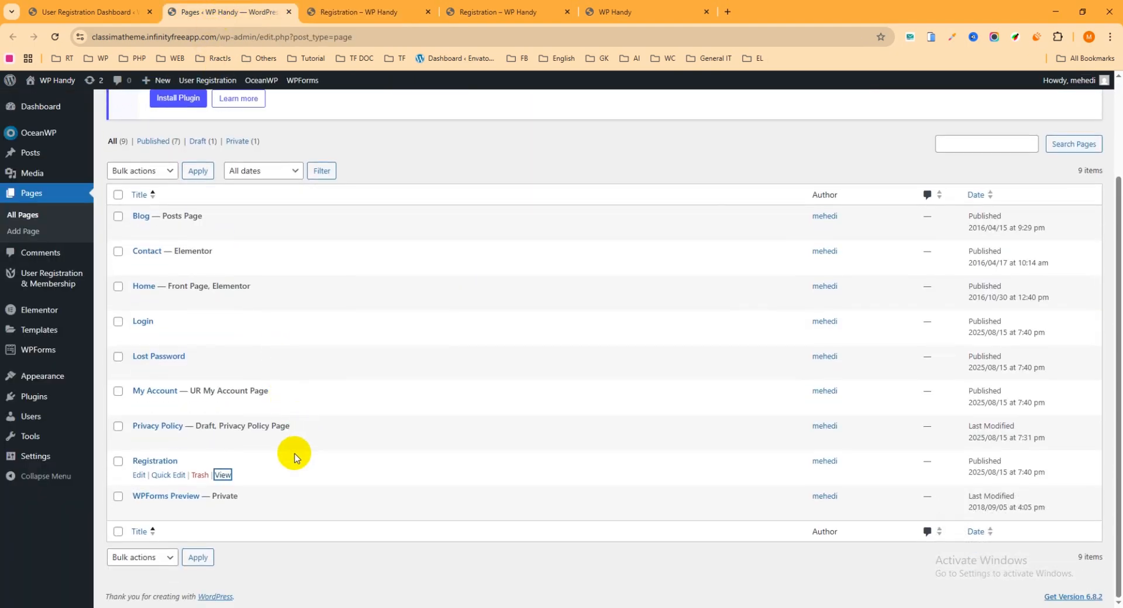
right_click(221, 407)
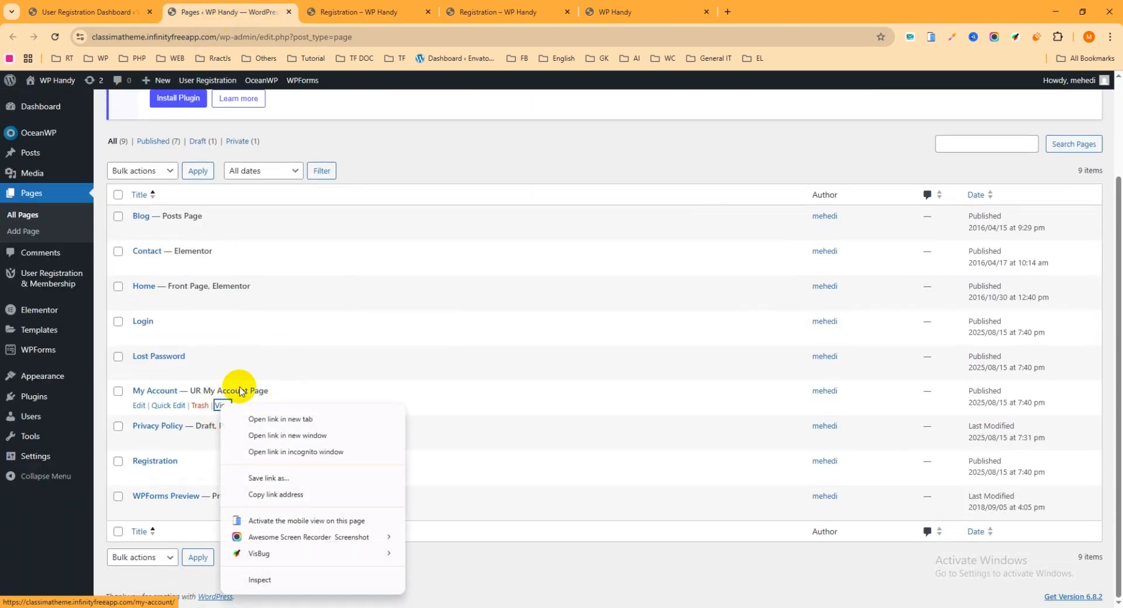
click(251, 419)
click(501, 7)
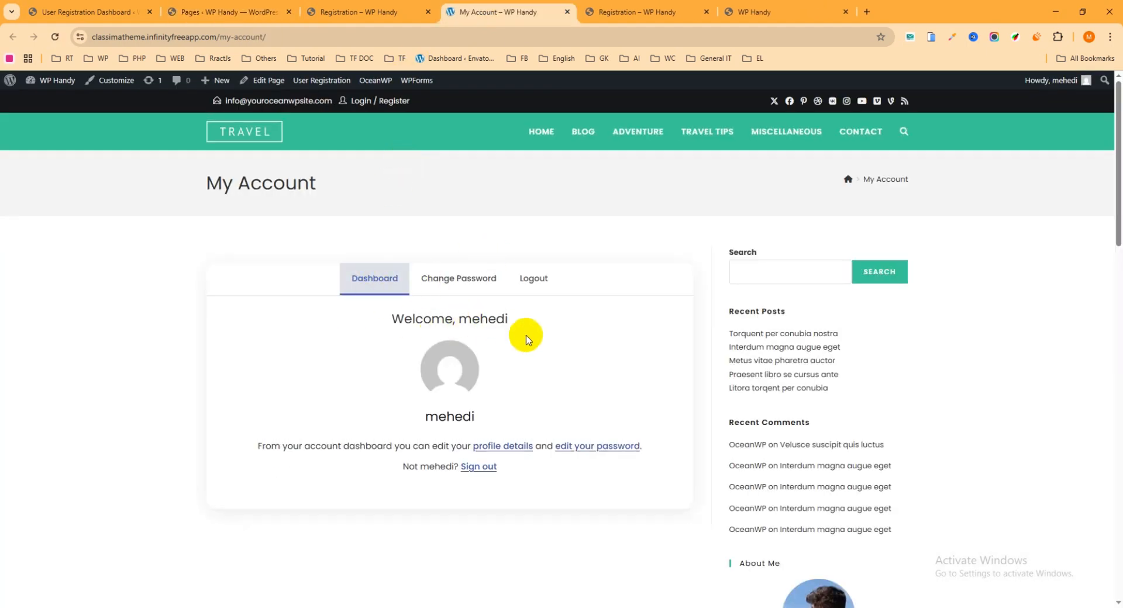
Close the My Account, newest Registration and pages list tabs, and return to the User Registration dashboard tab
click(568, 12)
click(428, 12)
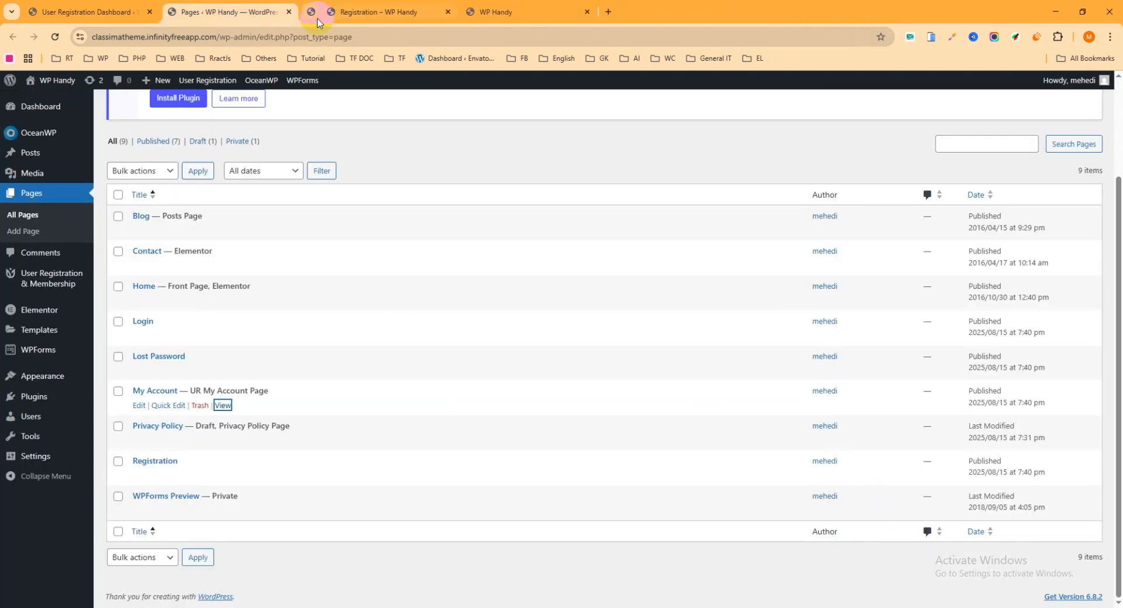
click(289, 12)
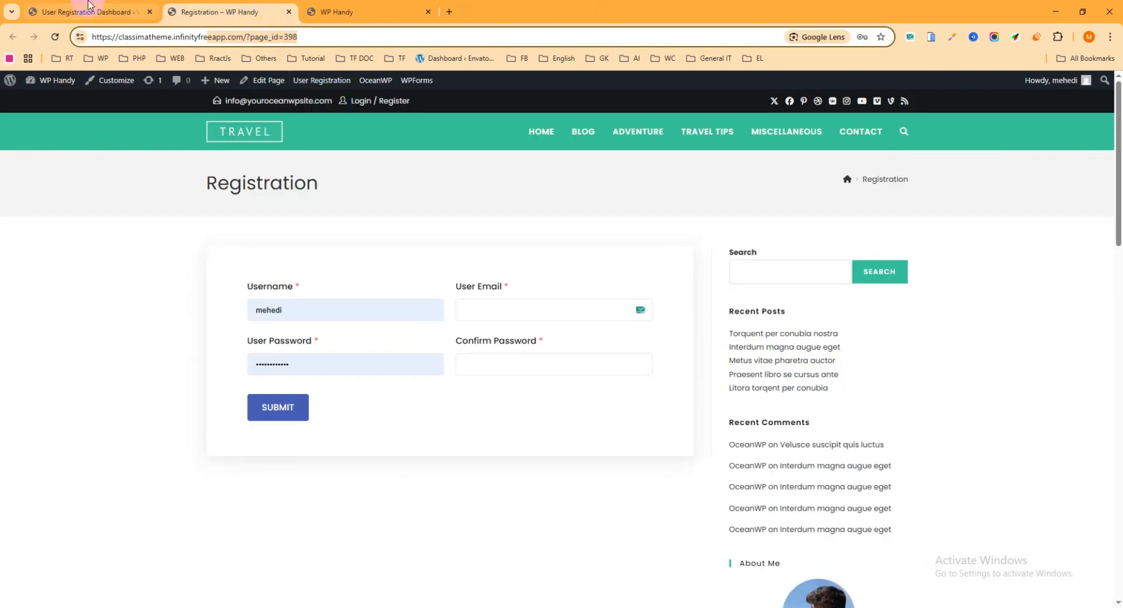
click(111, 13)
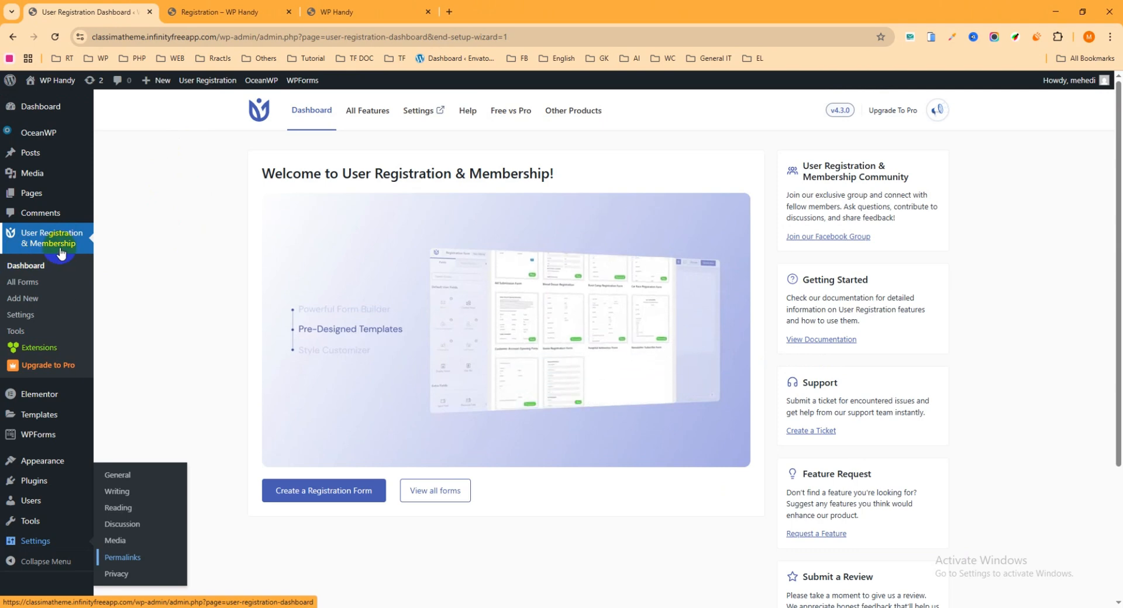
Start adding a new User Registration form and browse the available form templates
click(32, 285)
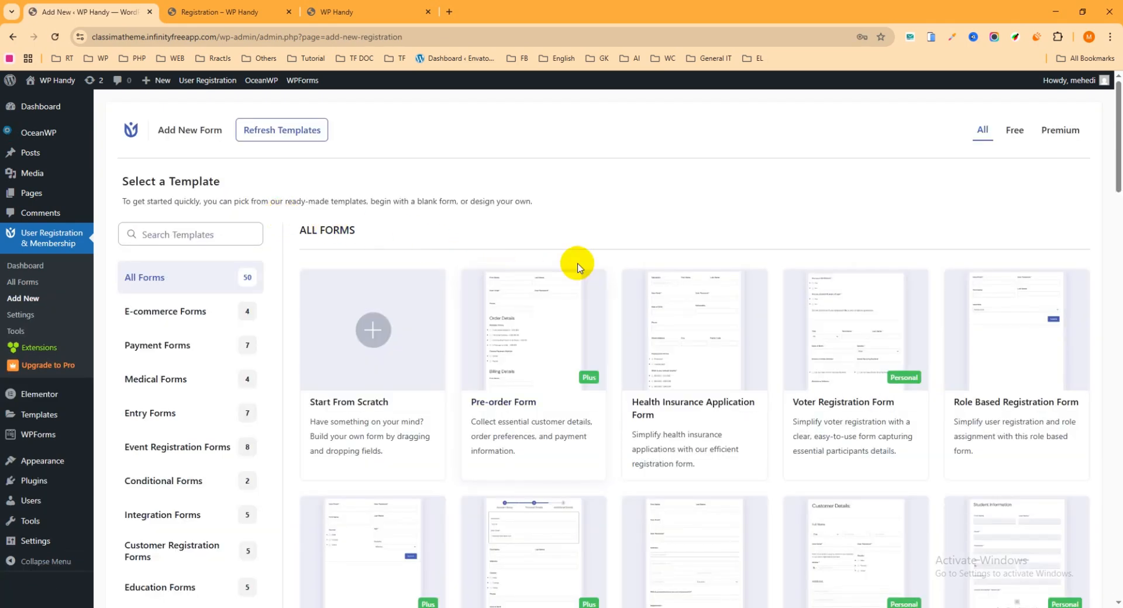
scroll(575, 292, down, 3)
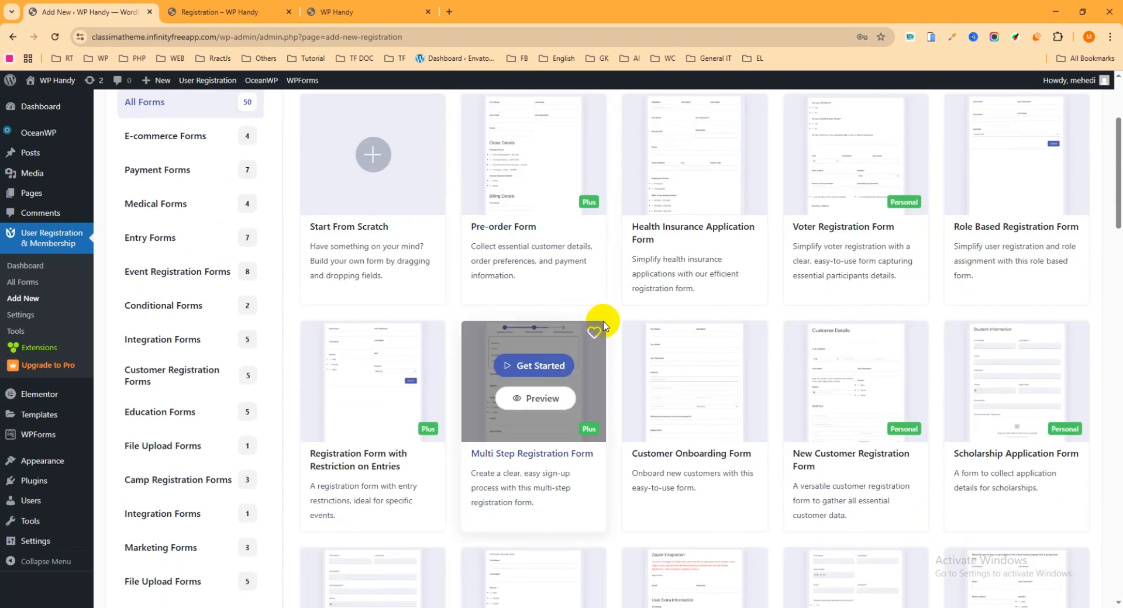
scroll(616, 331, down, 5)
scroll(608, 340, down, 4)
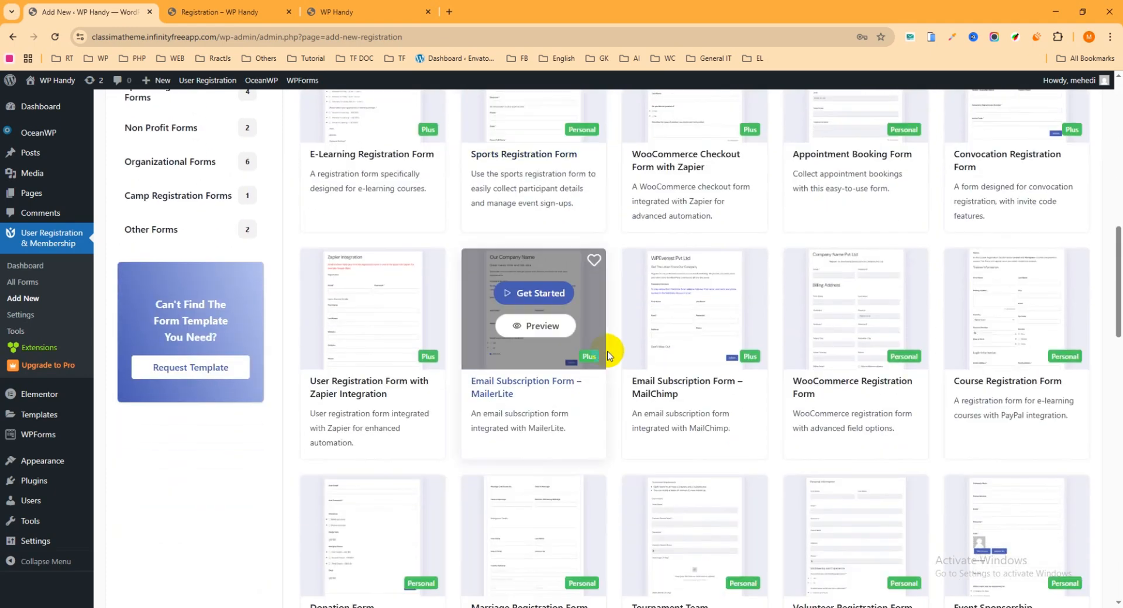
scroll(606, 351, up, 5)
scroll(608, 349, up, 4)
scroll(611, 347, up, 2)
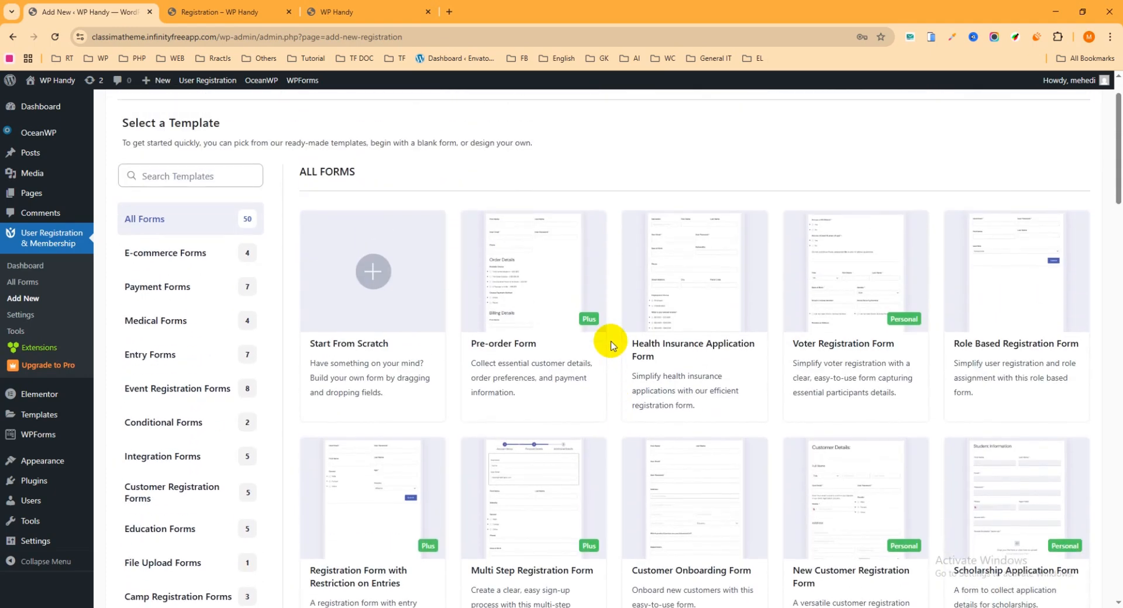
Create a form from scratch with the name Registration Form
mouse_move(438, 287)
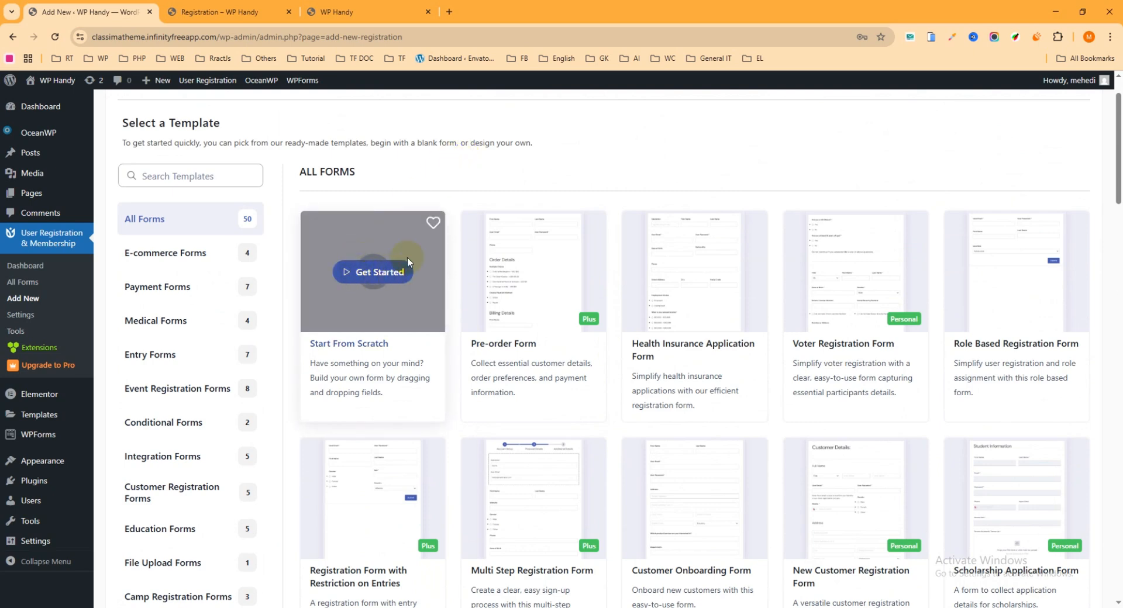
click(374, 272)
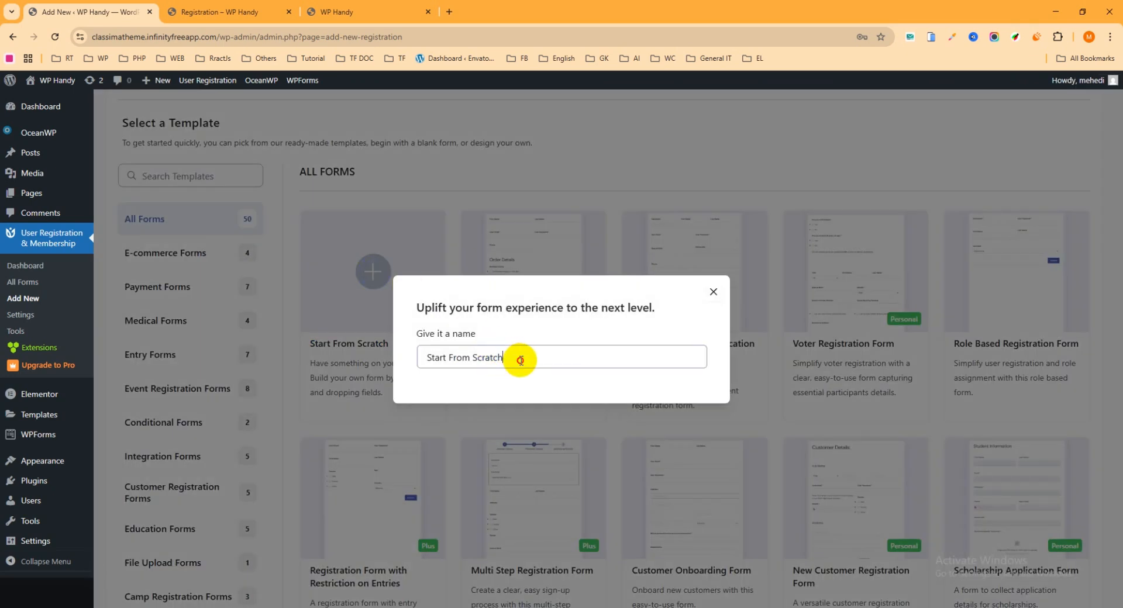
drag(519, 356, 355, 360)
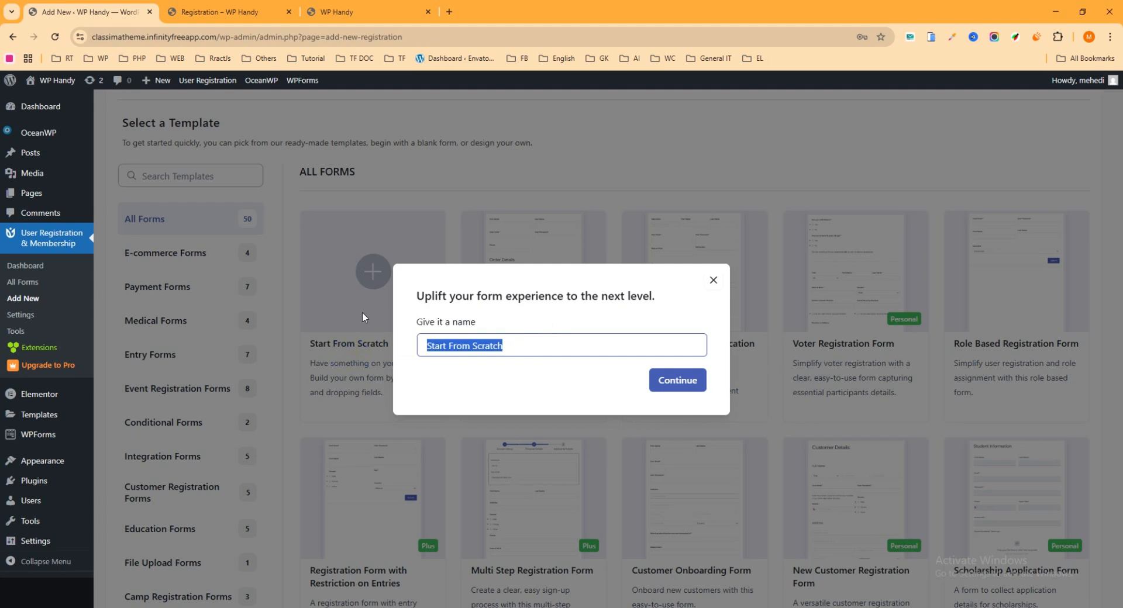
text(reg)
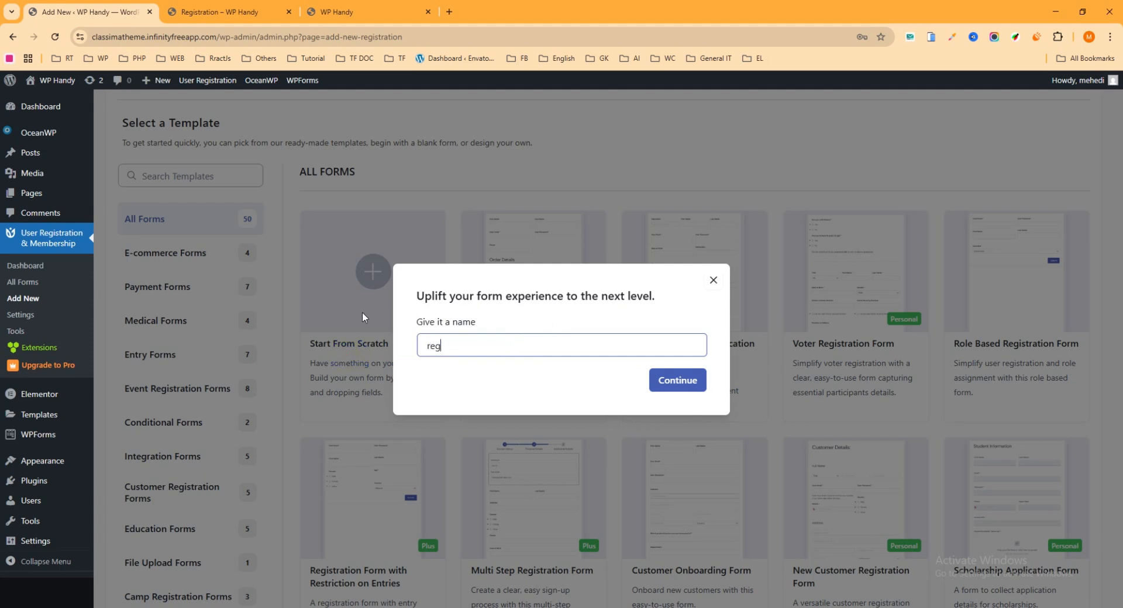
text(istration Form)
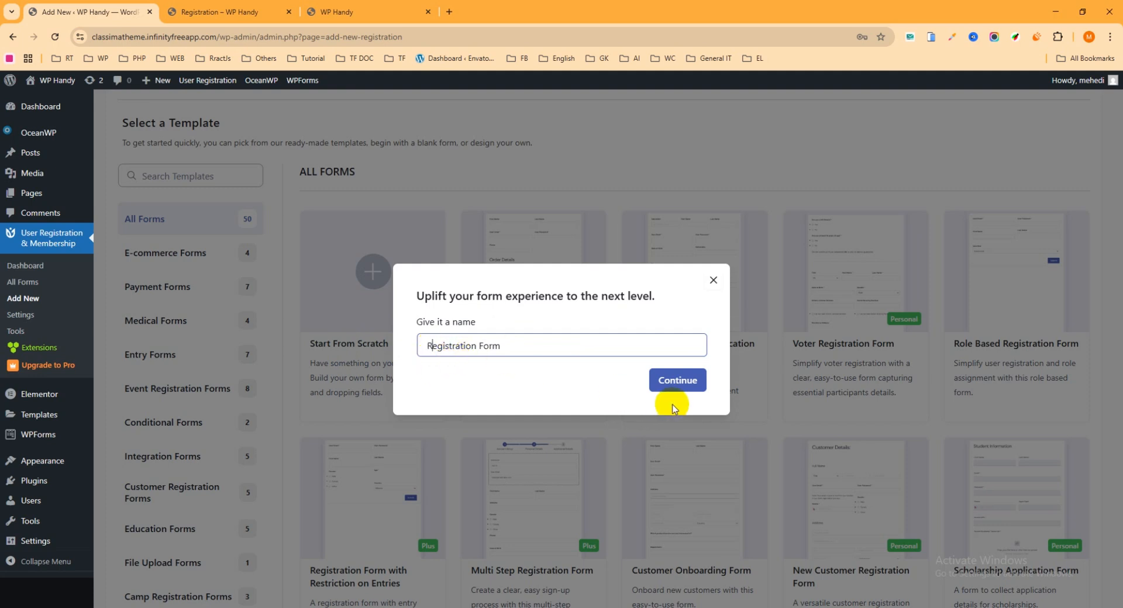
click(681, 382)
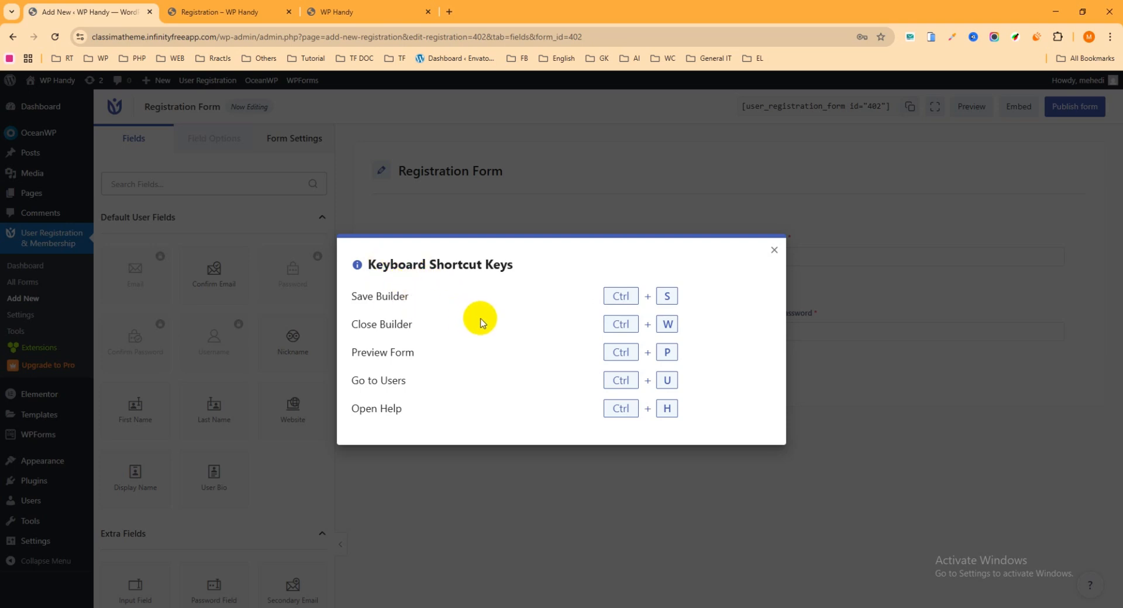
Publish the new form, dismiss the shortcut overview and copy the shortcode [user_registration_form id="402"]
key(ctrl+s)
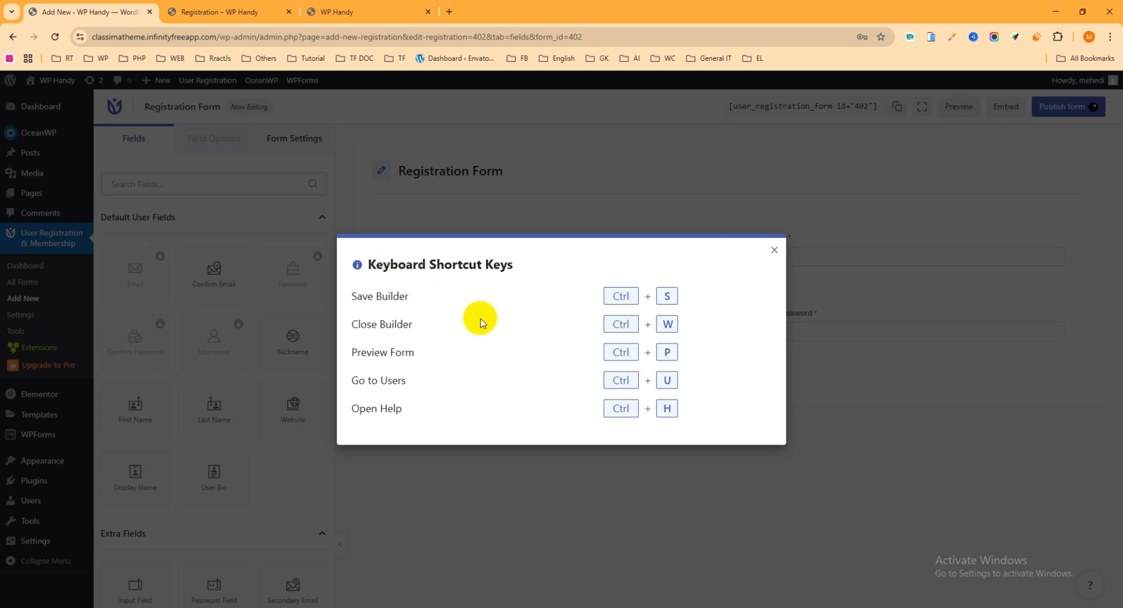
click(775, 252)
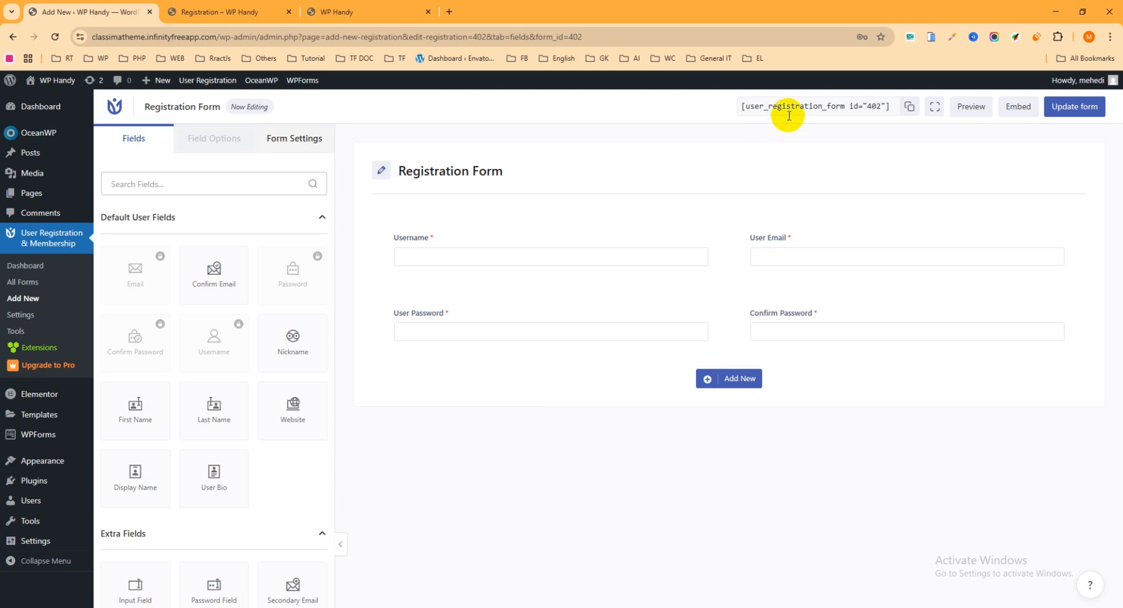
click(827, 107)
key(ctrl+c)
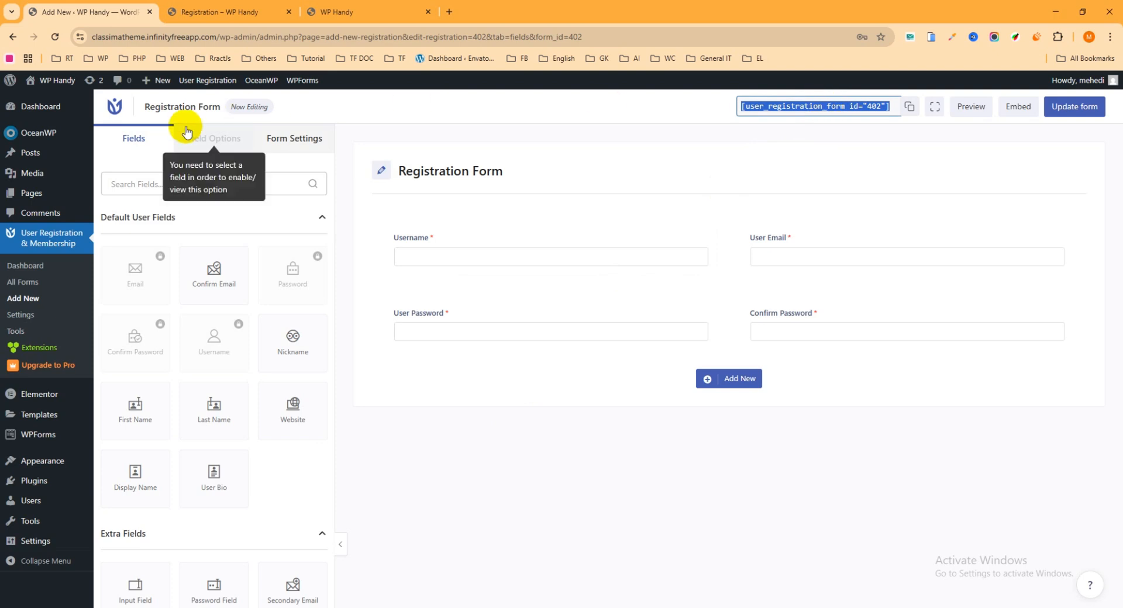
Open the list of all pages in a new tab and open the Registration page for editing in another tab
mouse_move(31, 193)
right_click(150, 202)
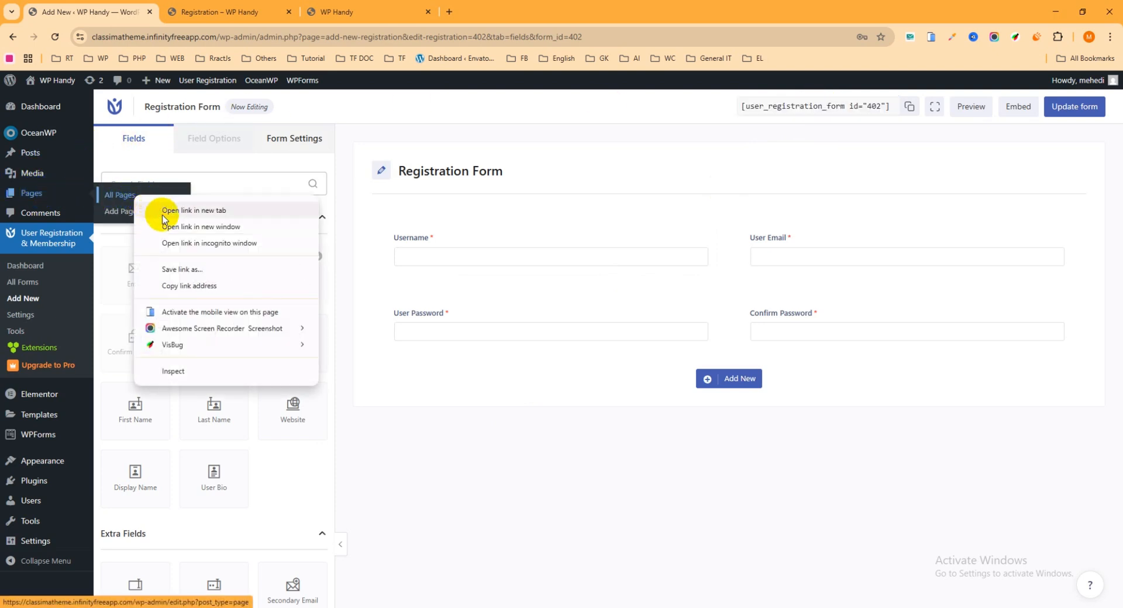
click(159, 210)
click(242, 13)
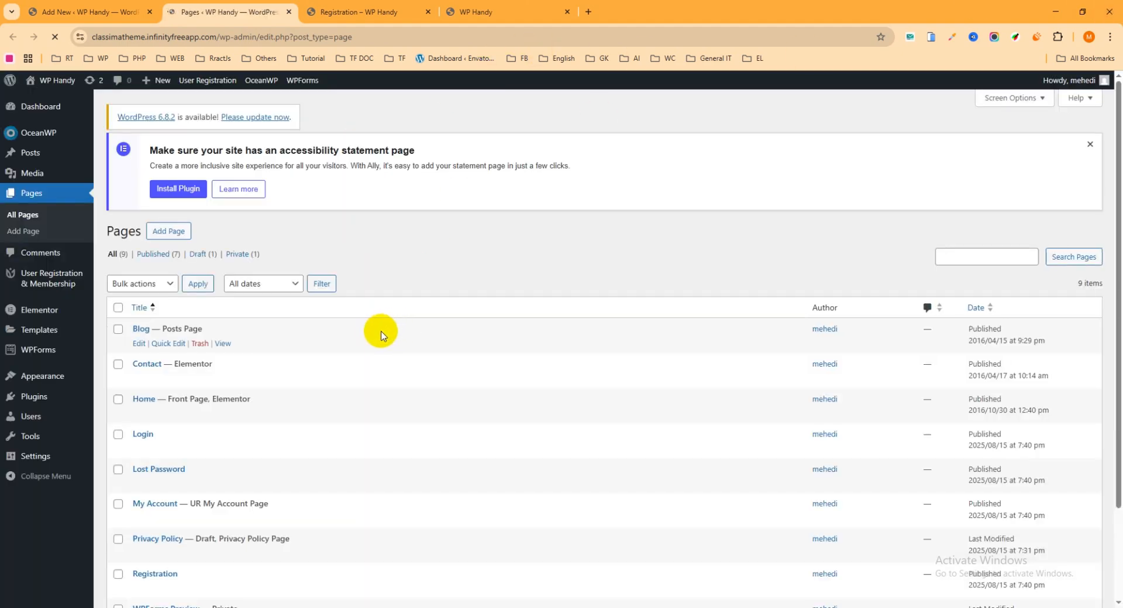
scroll(260, 395, down, 2)
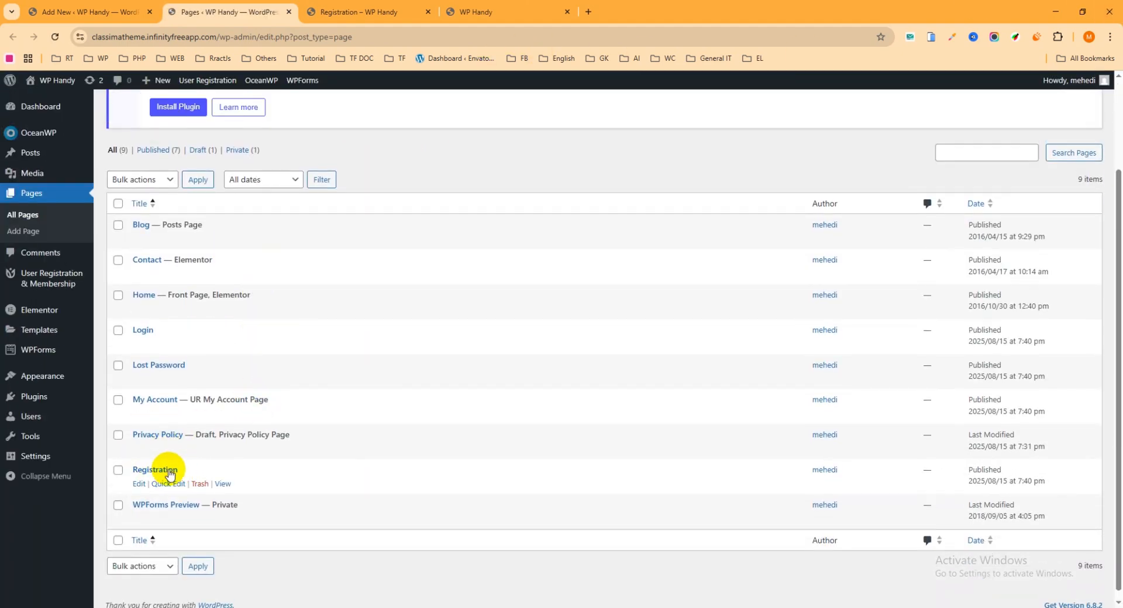
right_click(139, 490)
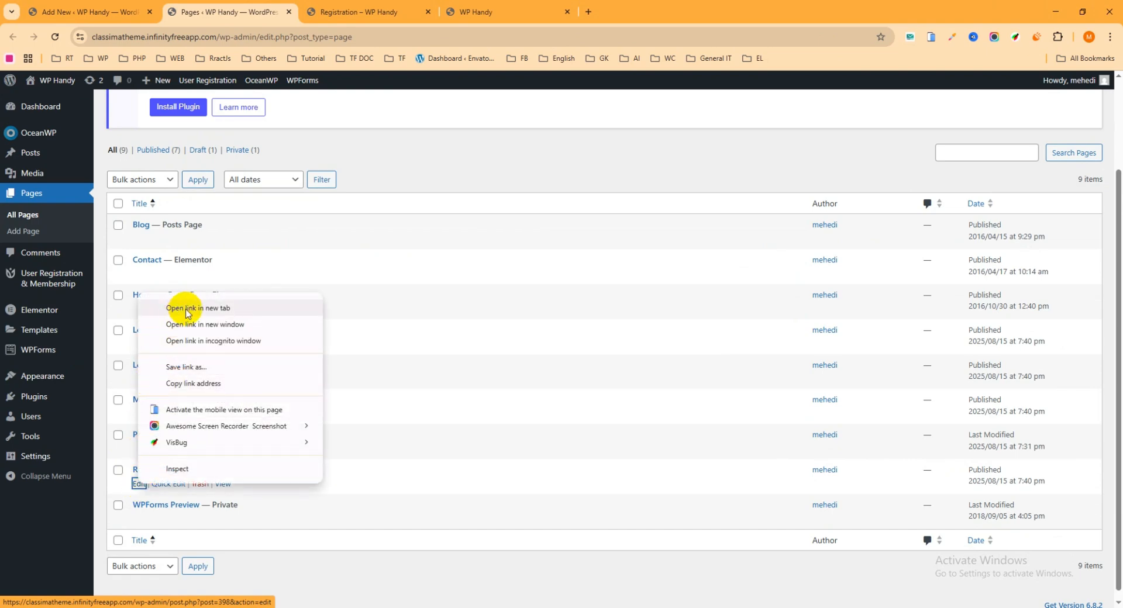
click(176, 306)
click(366, 13)
Replace the Registration page's existing shortcode with [user_registration_form id="402"] and save the page
click(396, 251)
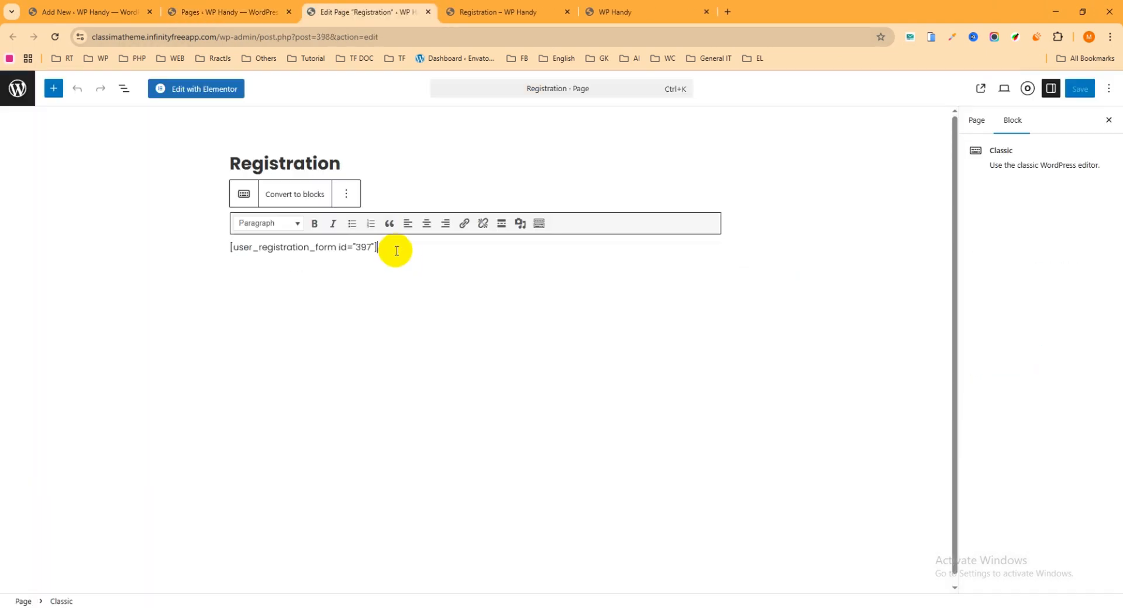
drag(396, 251, 177, 255)
key(ctrl+v)
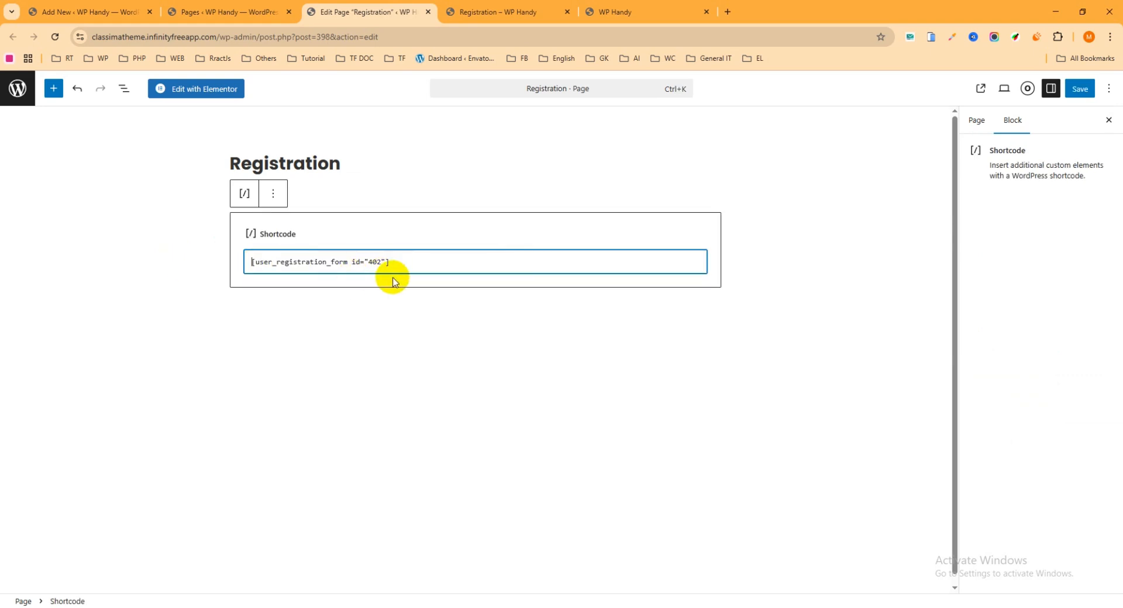
click(1080, 89)
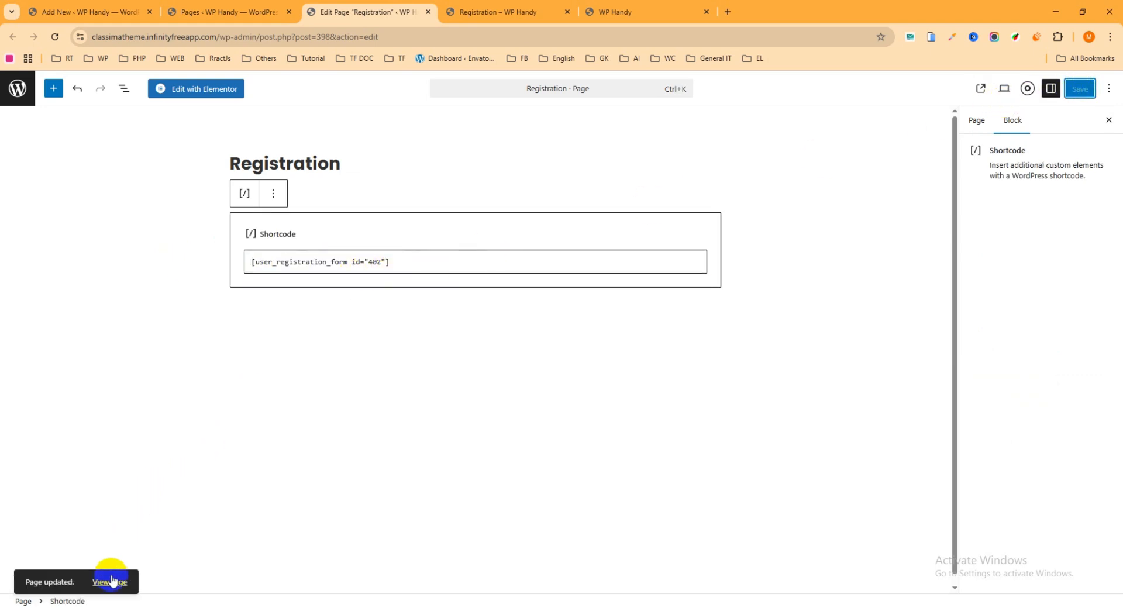
View the updated Registration page in a new tab to check the form
right_click(115, 582)
click(153, 404)
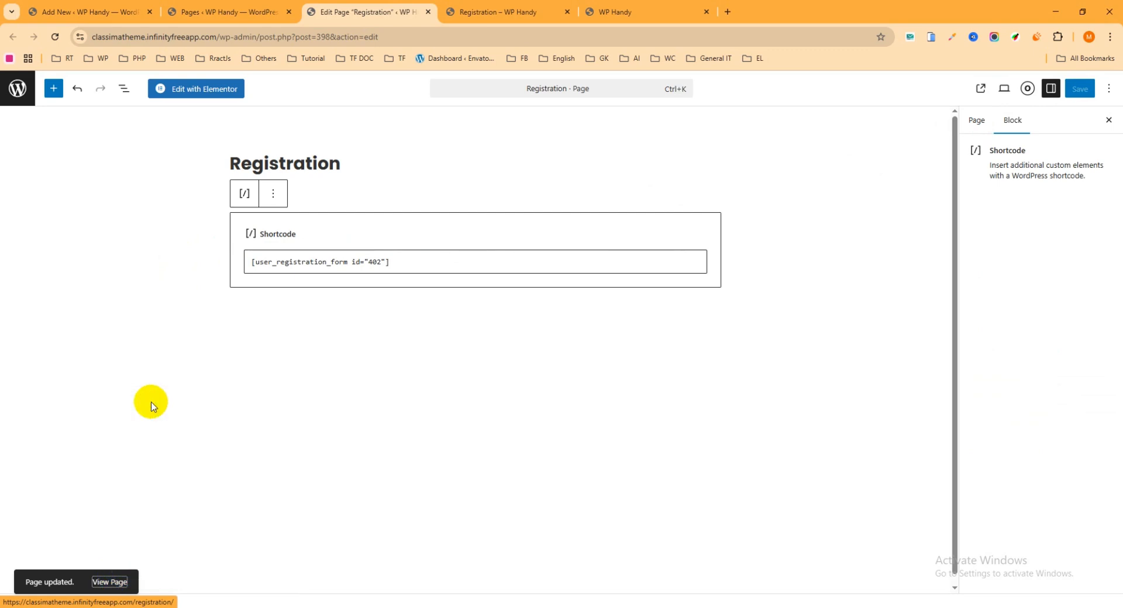
click(510, 11)
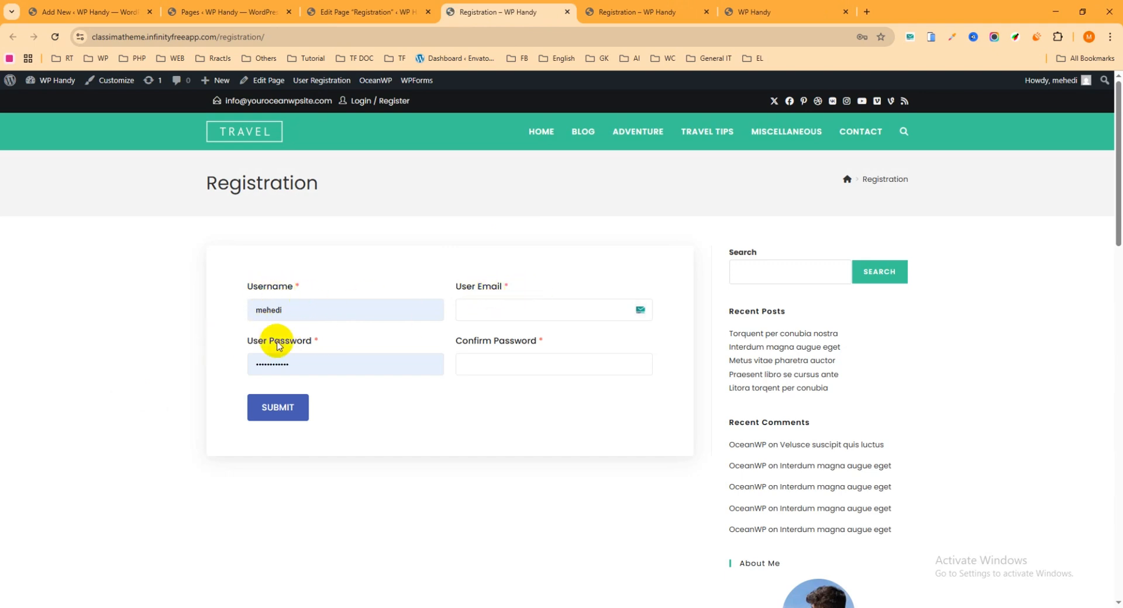
Copy the Registration page's URL and load it in a new incognito window
click(284, 36)
key(ctrl+c)
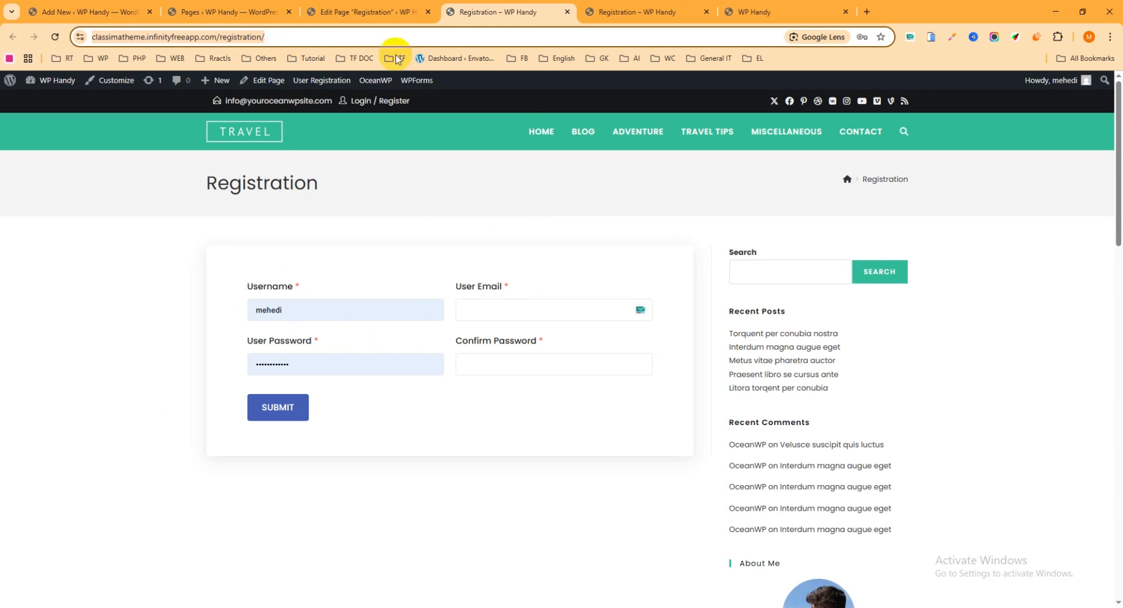
click(1111, 38)
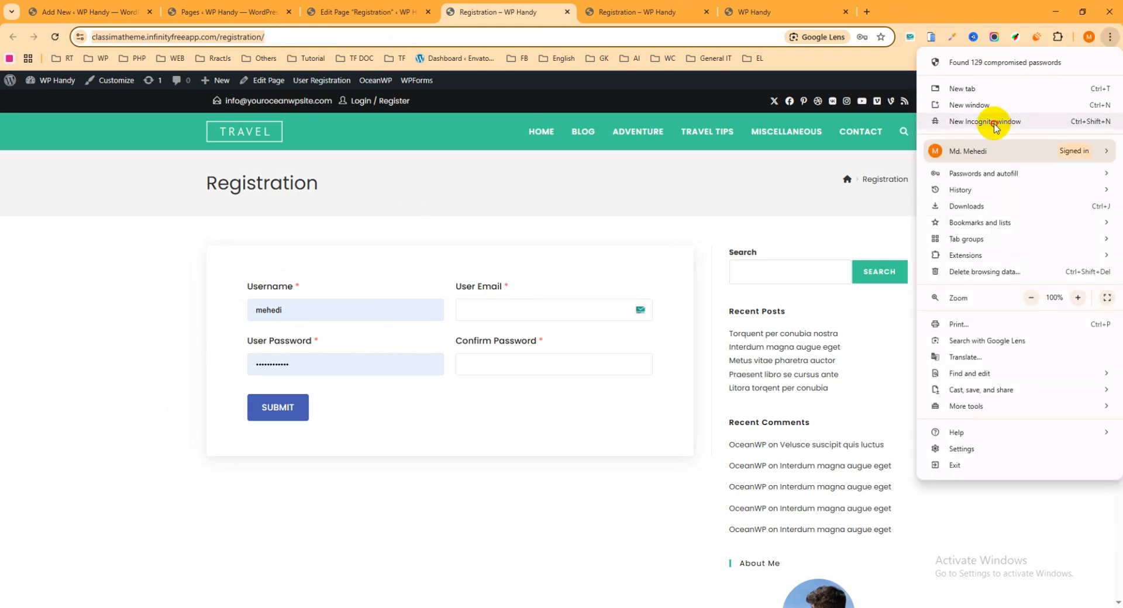
click(993, 118)
key(ctrl+v)
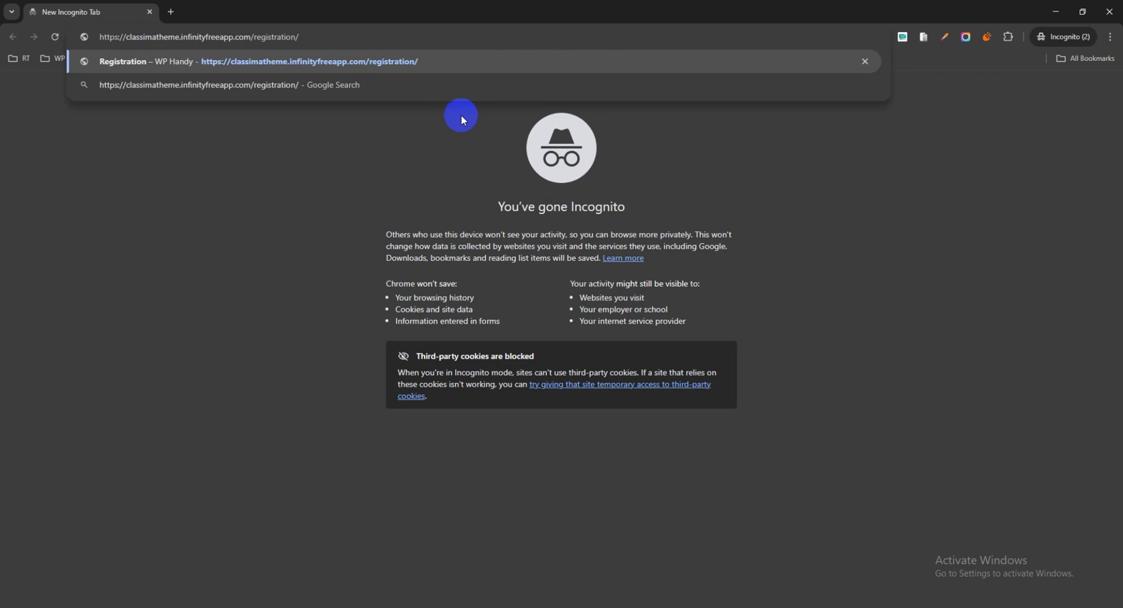
key(Return)
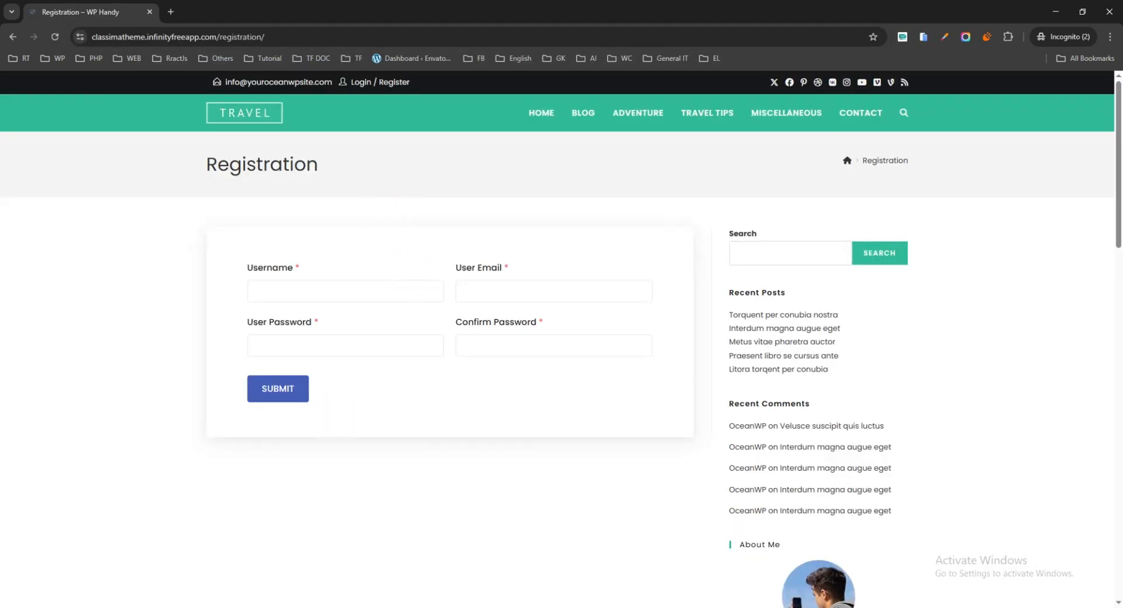
Return to the regular browser window, close the Registration page editor tab and switch to the pages list
click(174, 564)
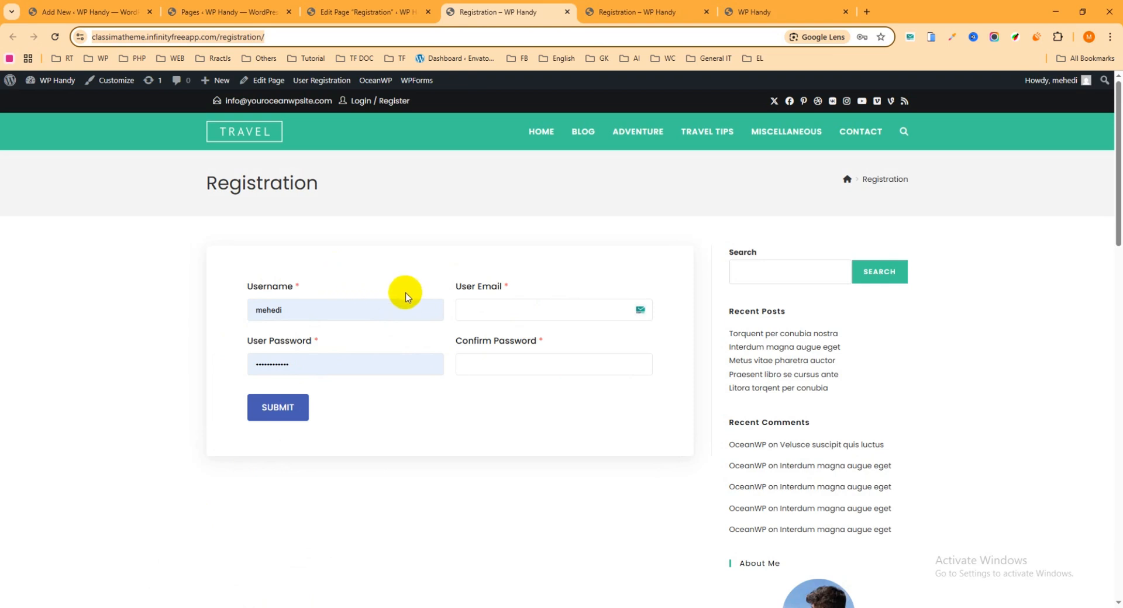
click(368, 11)
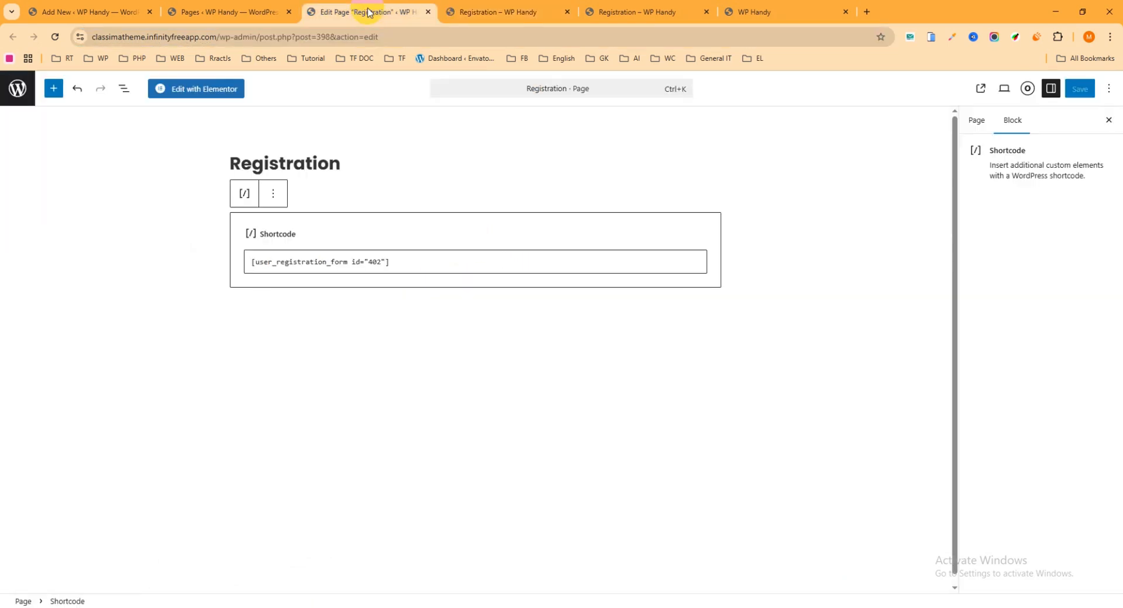
click(430, 11)
click(267, 9)
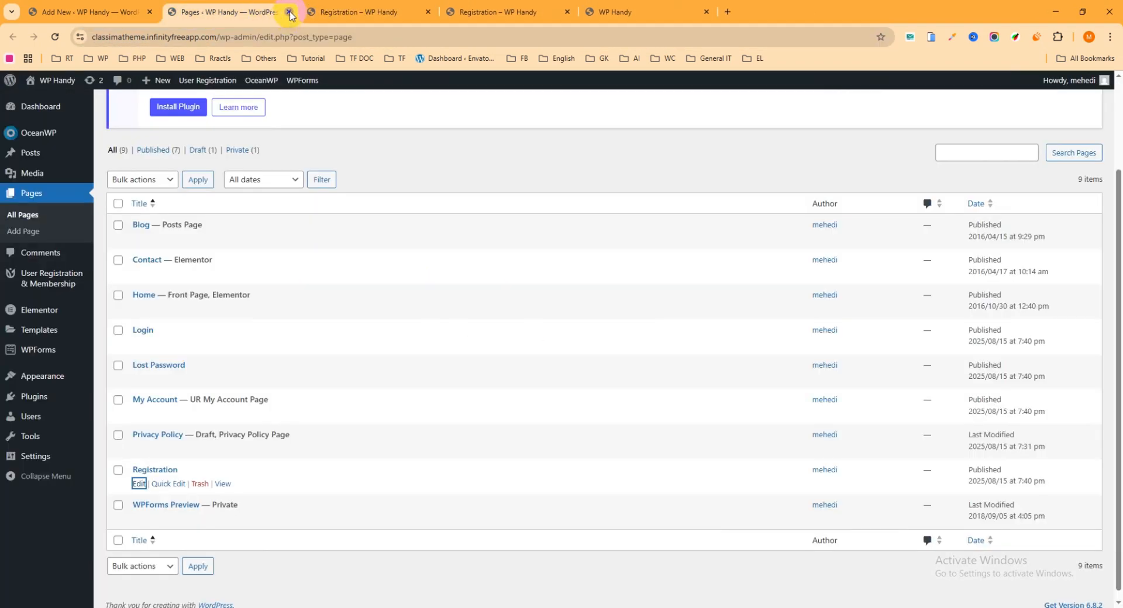
Close the pages list, return to the form editor, place First Name above Username and Last Name above User Email, and update the form
click(289, 12)
click(97, 11)
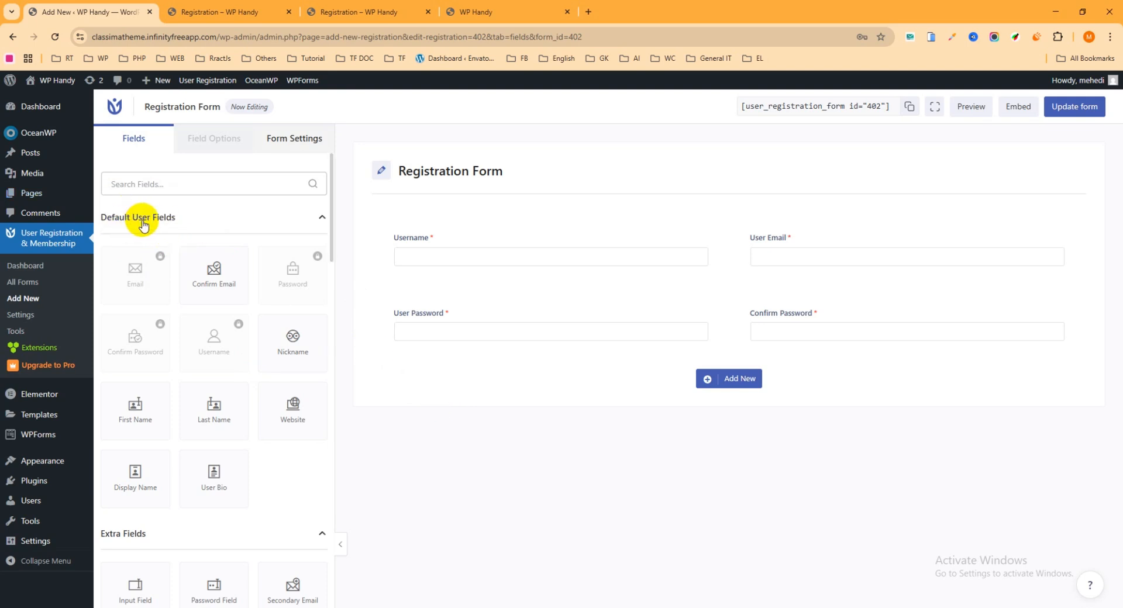
scroll(191, 246, down, 1)
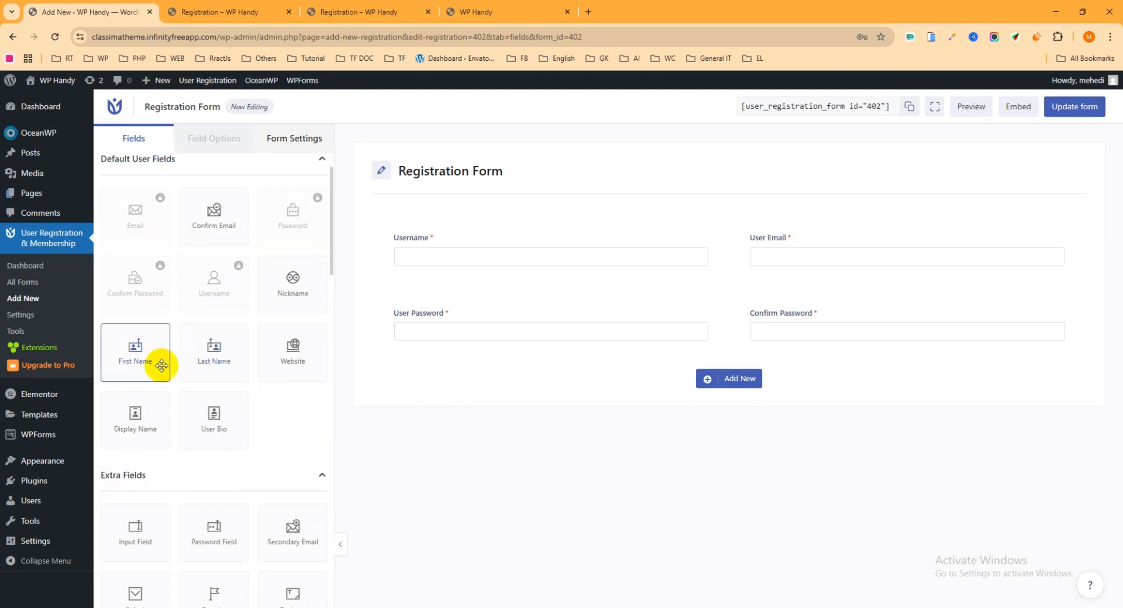
drag(143, 361, 571, 250)
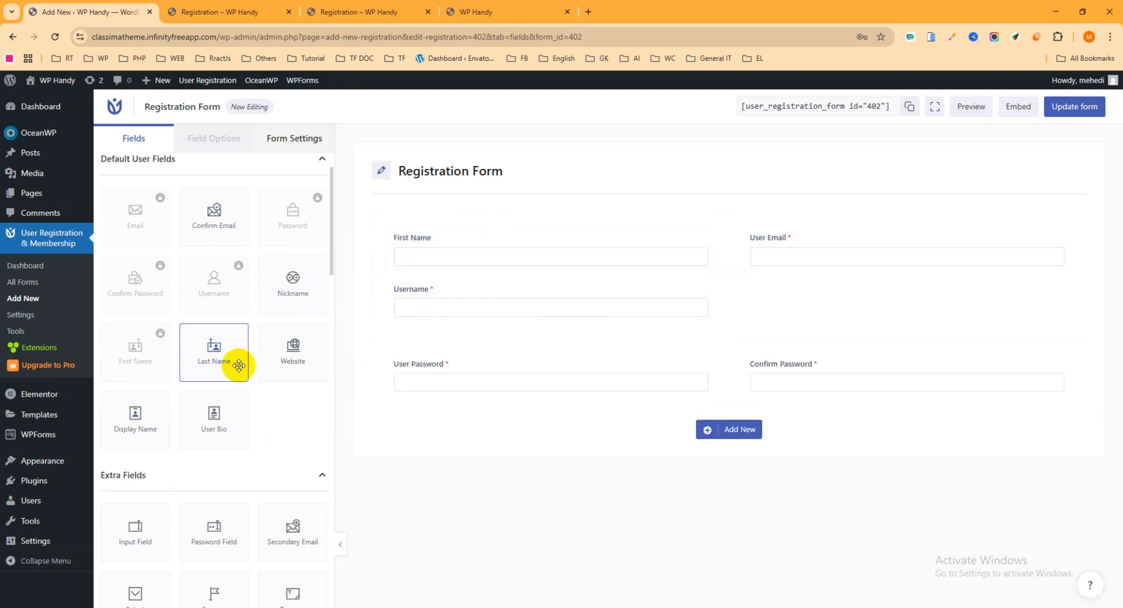
drag(217, 359, 897, 255)
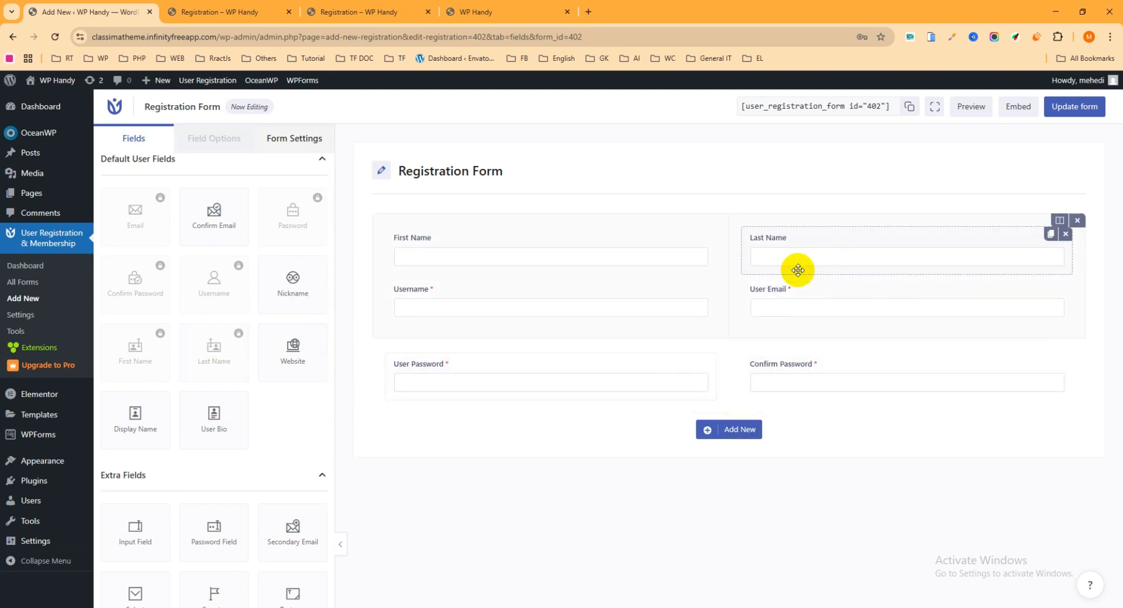
click(1080, 112)
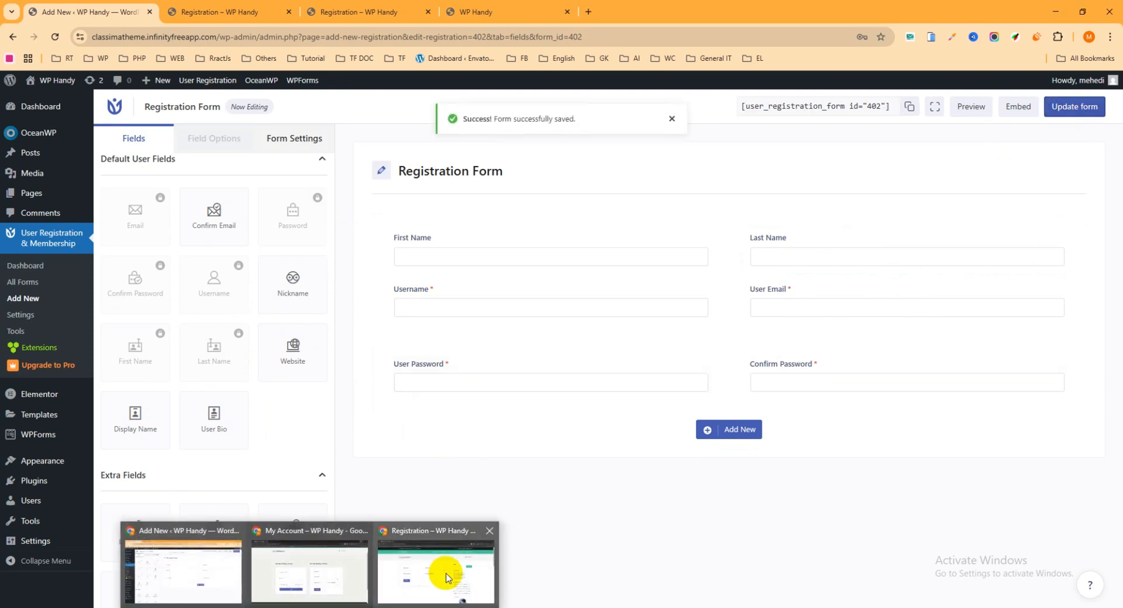
Reload the Registration page in the incognito window and check its First Name and Last Name fields
click(444, 574)
click(63, 44)
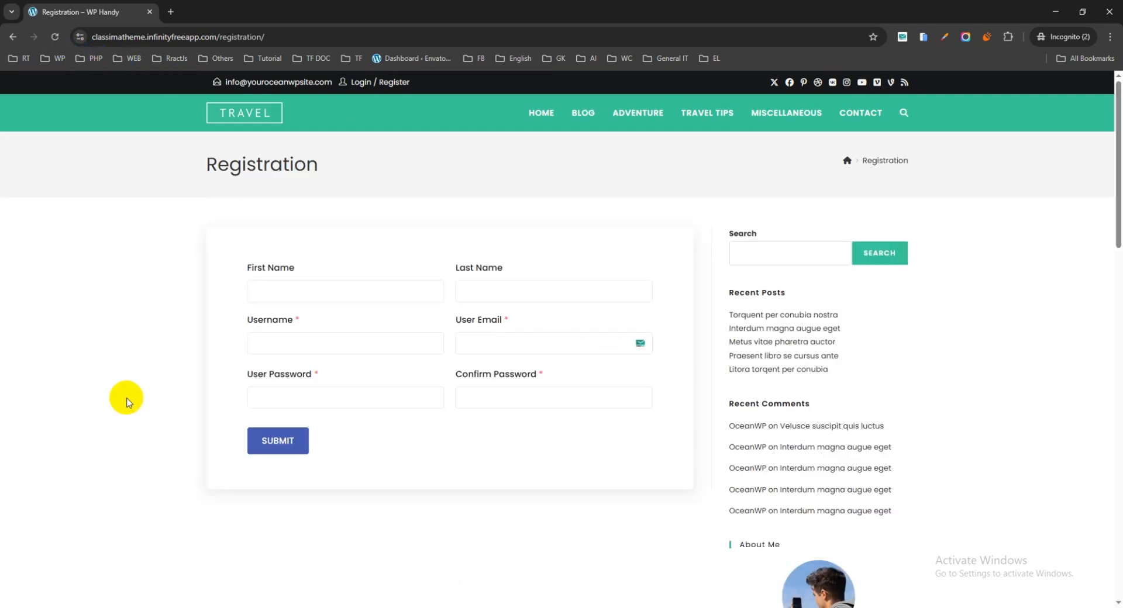
drag(298, 267, 233, 266)
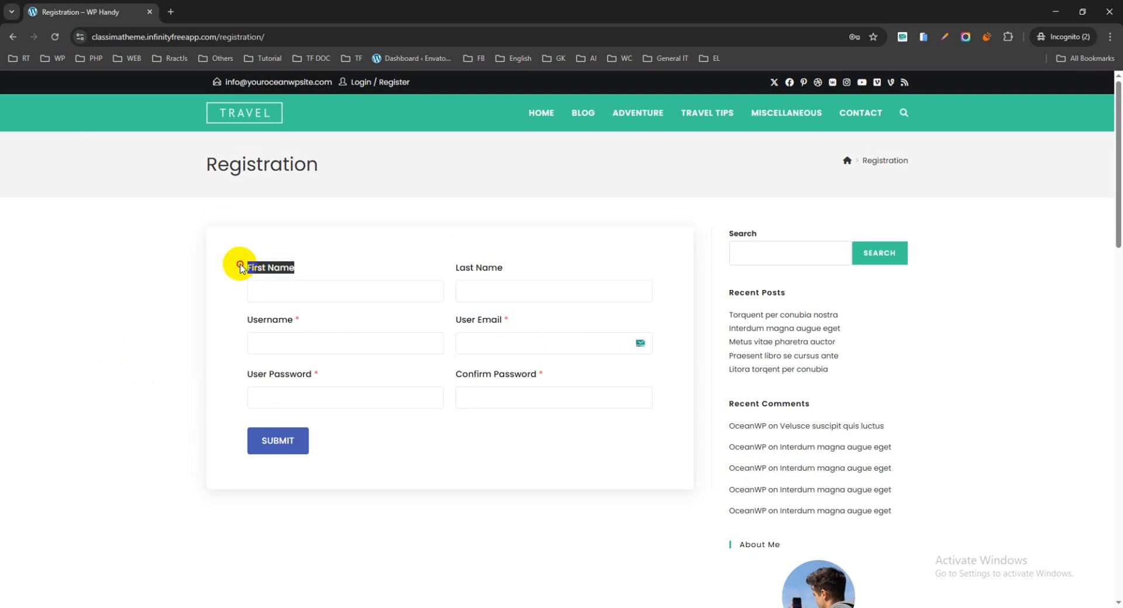
drag(524, 267, 448, 263)
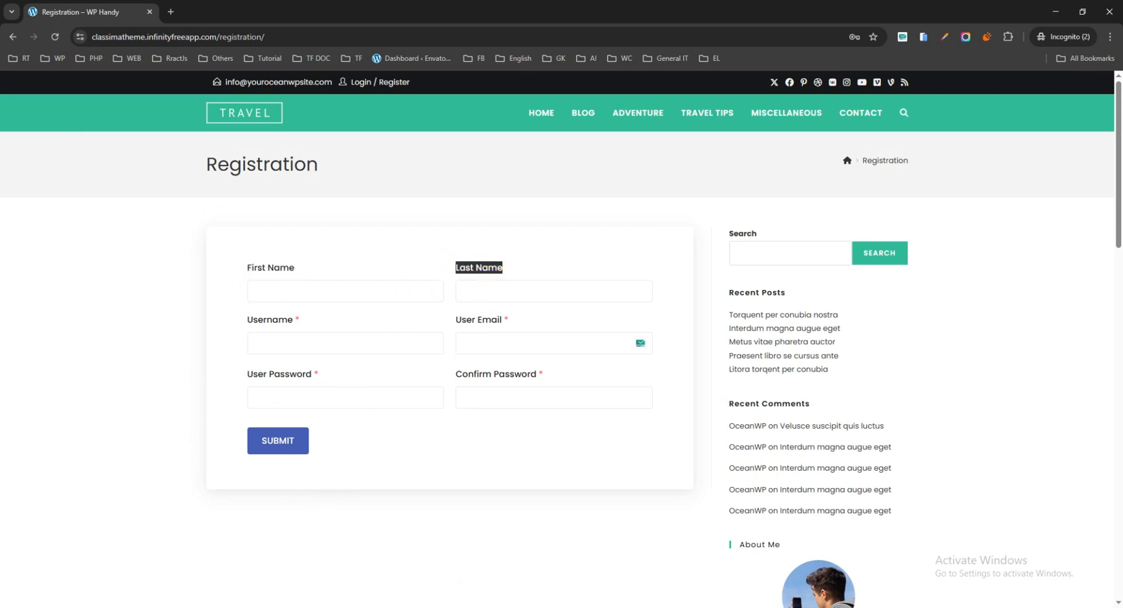
Return to the form editor, add a Country field below User Password and delete it again
click(193, 576)
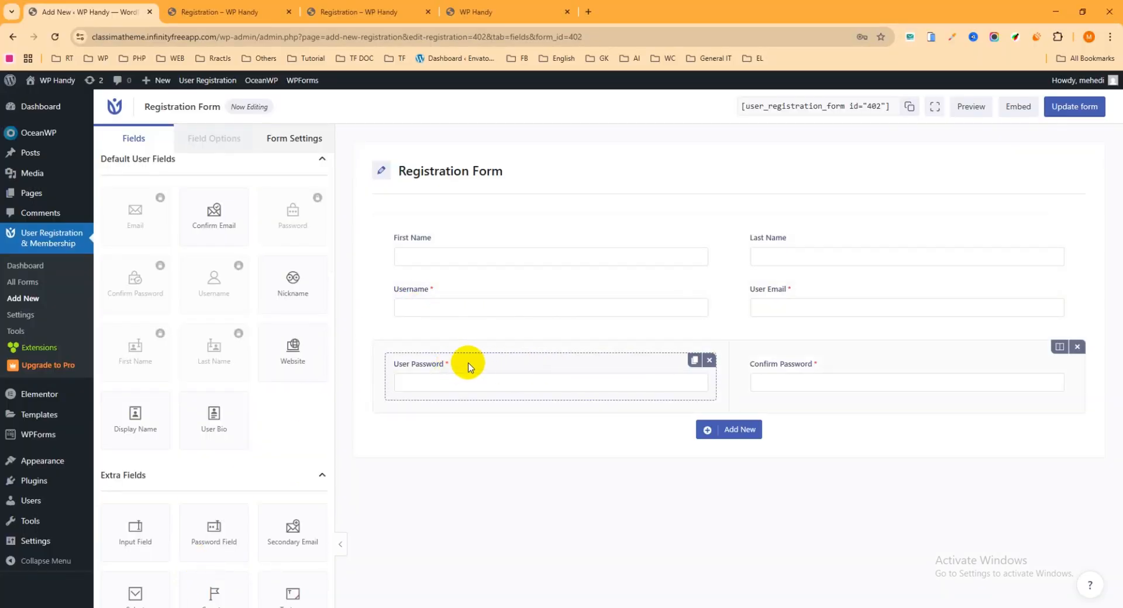
scroll(240, 360, down, 2)
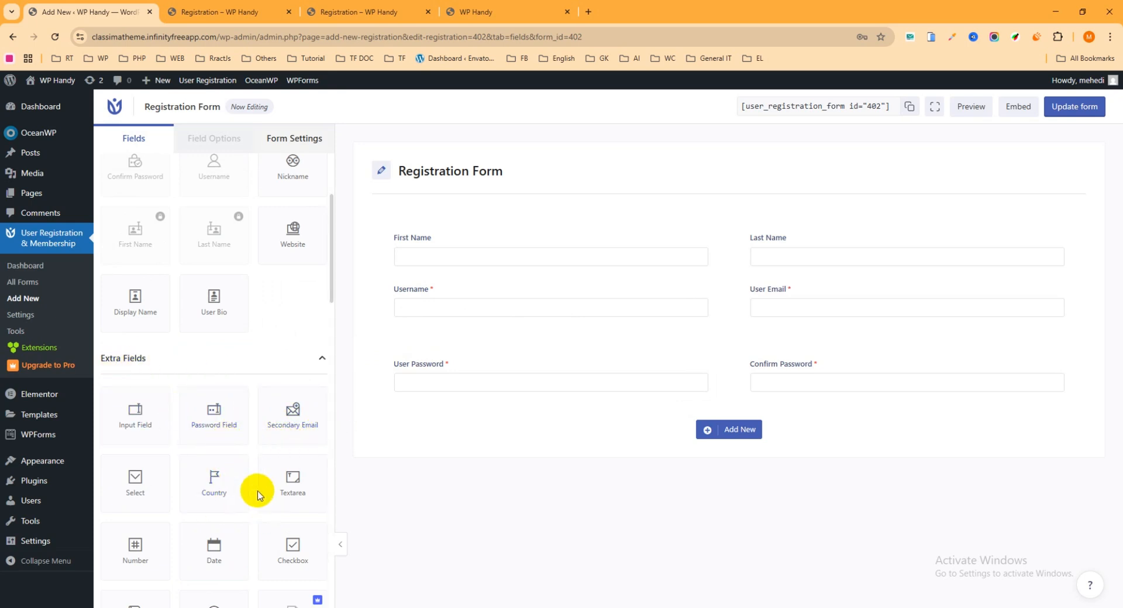
drag(216, 484, 499, 431)
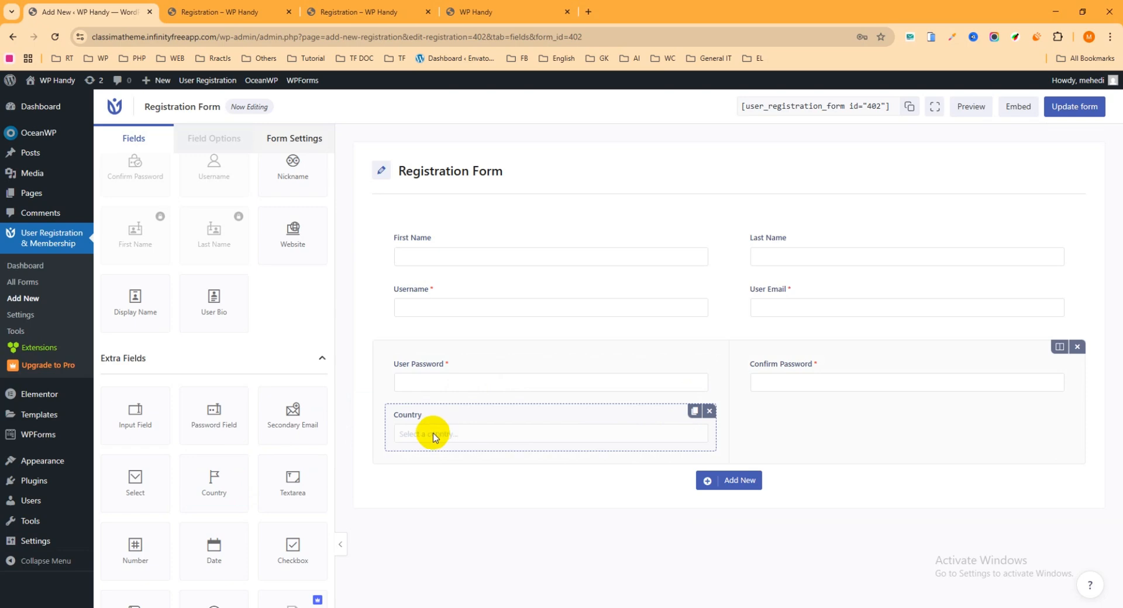
click(710, 412)
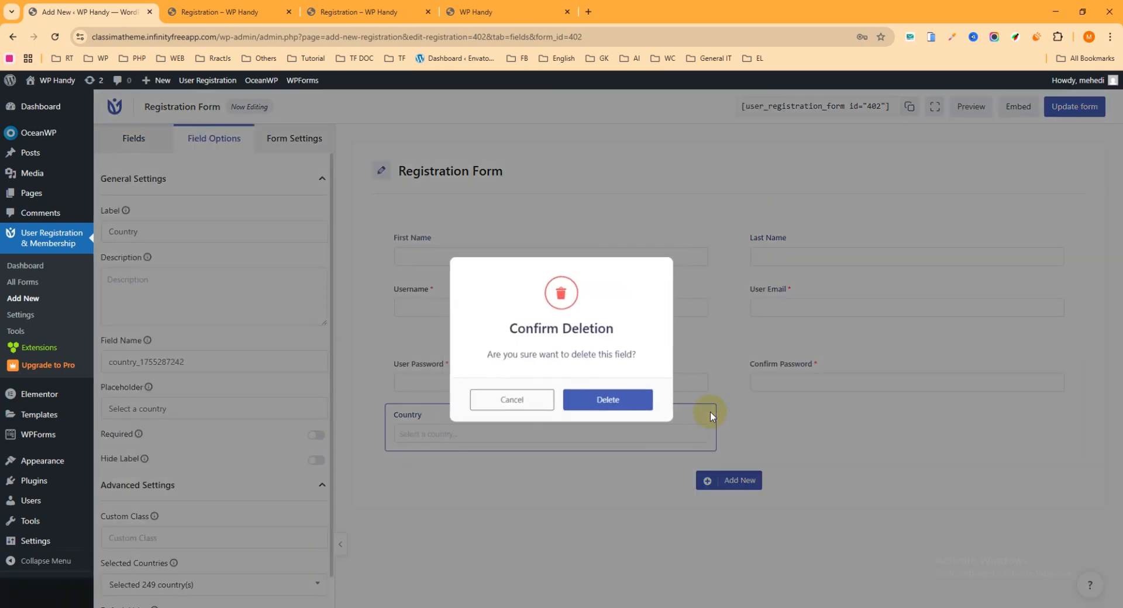
click(612, 402)
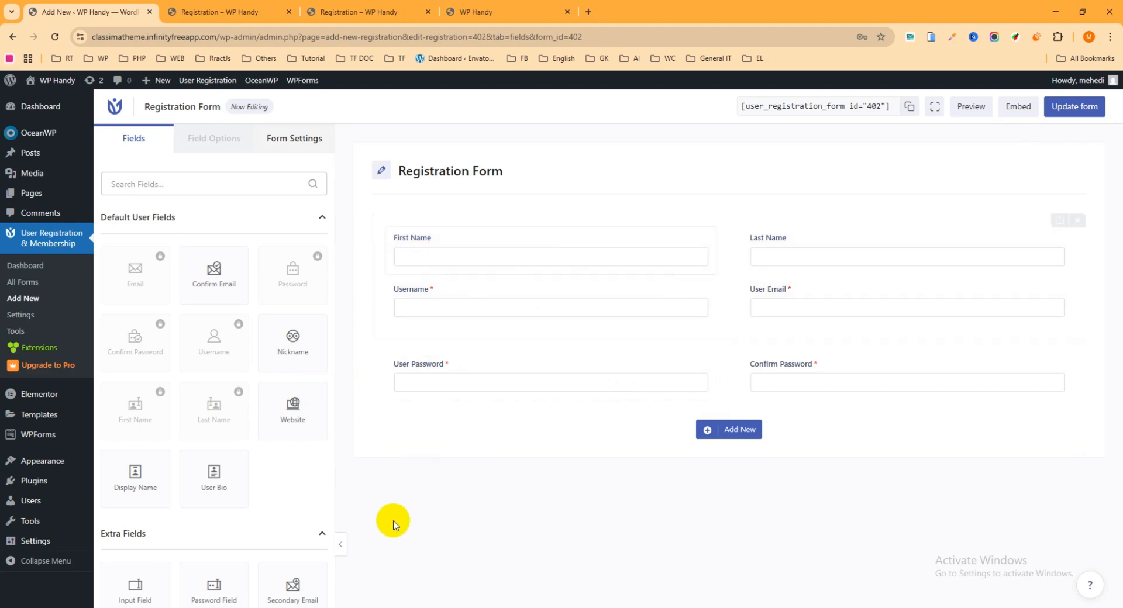
Recheck the First Name and Last Name labels on the Registration page in the incognito window
mouse_move(296, 602)
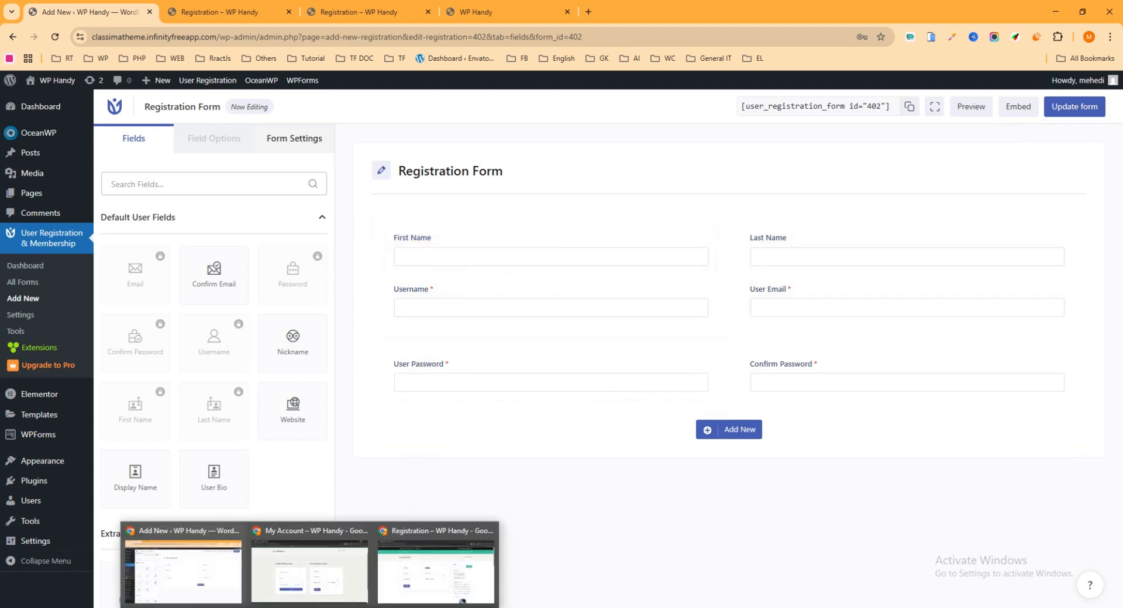
click(432, 566)
click(316, 300)
drag(301, 261, 231, 268)
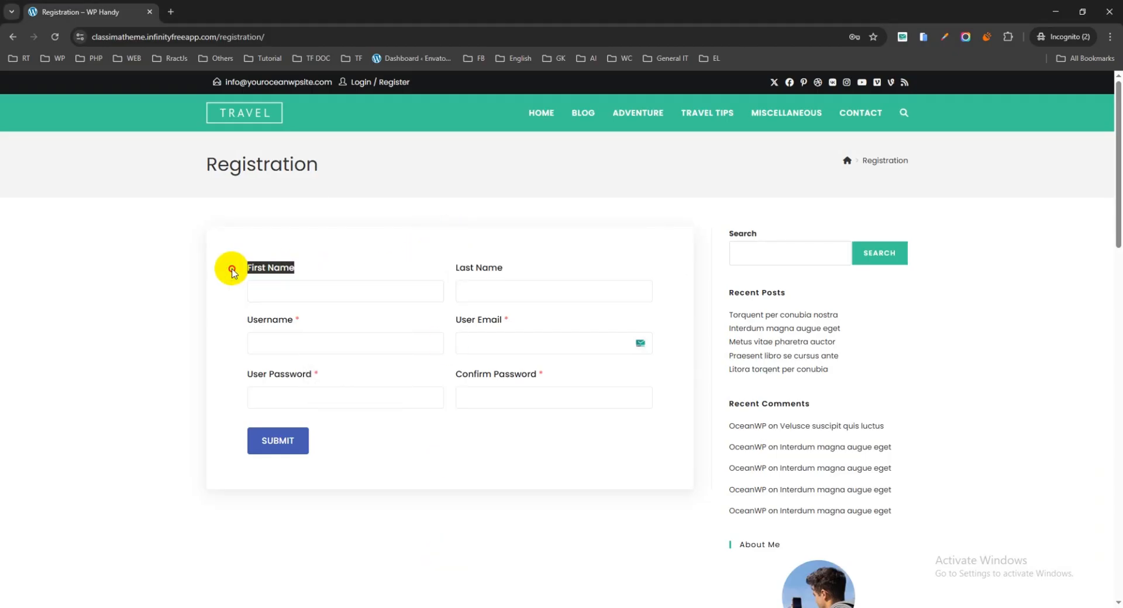
drag(532, 258, 426, 269)
click(491, 237)
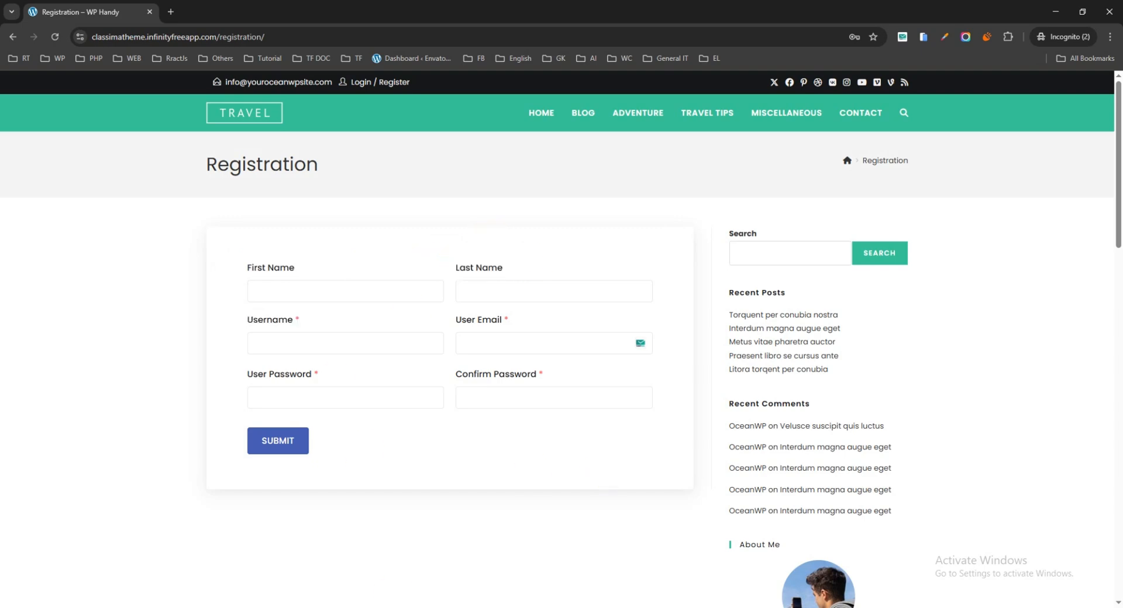
In the form editor, make First Name and Last Name required, set Last Name's placeholder to "Last name", and update the form
click(217, 579)
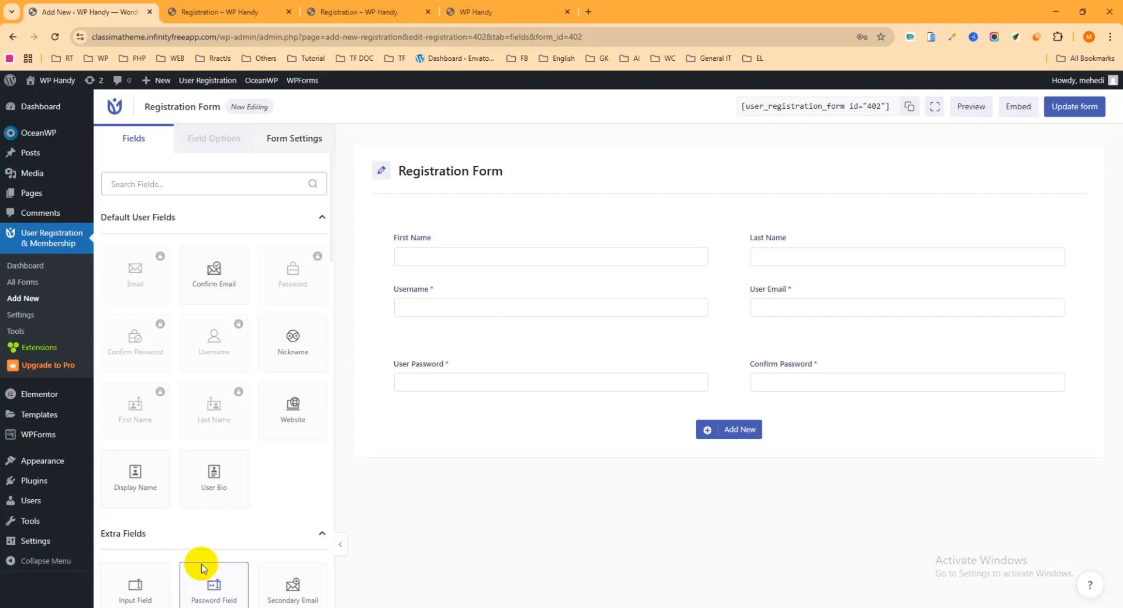
click(566, 243)
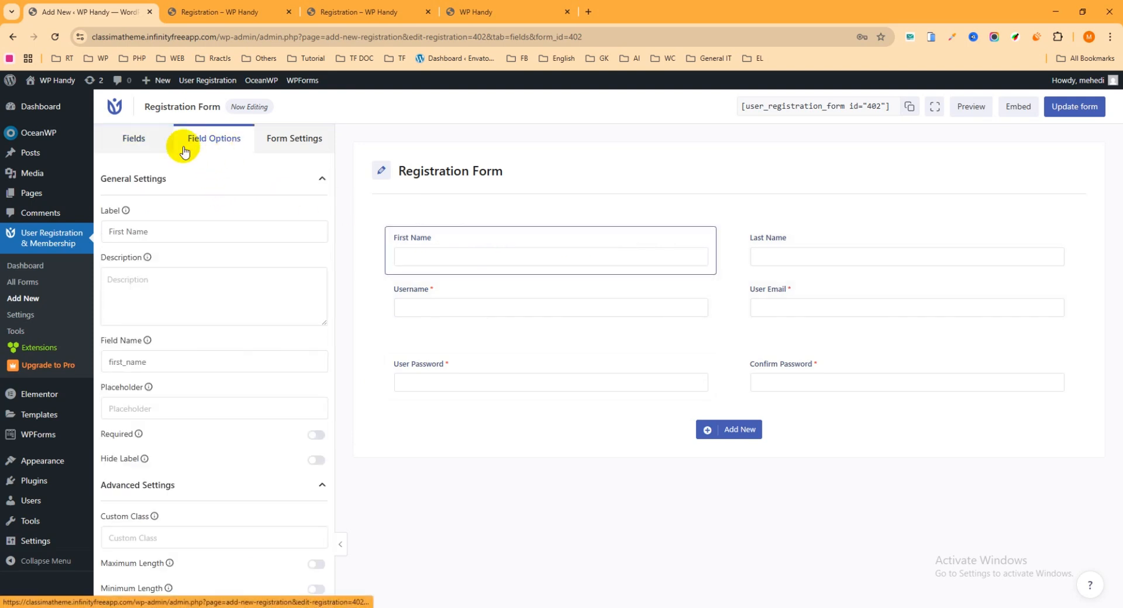
click(140, 146)
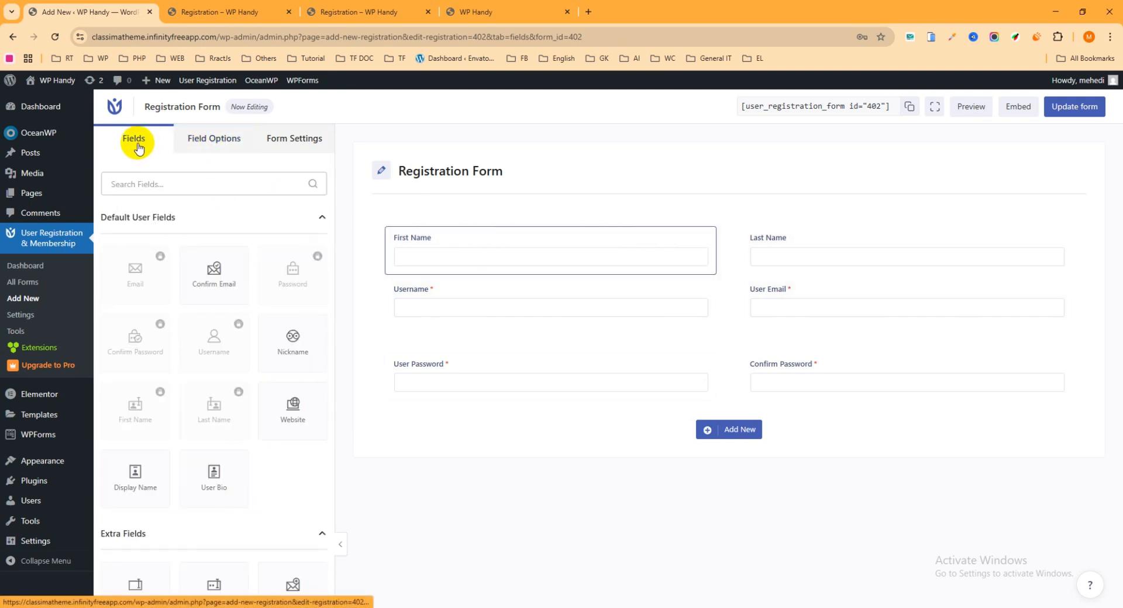
click(217, 146)
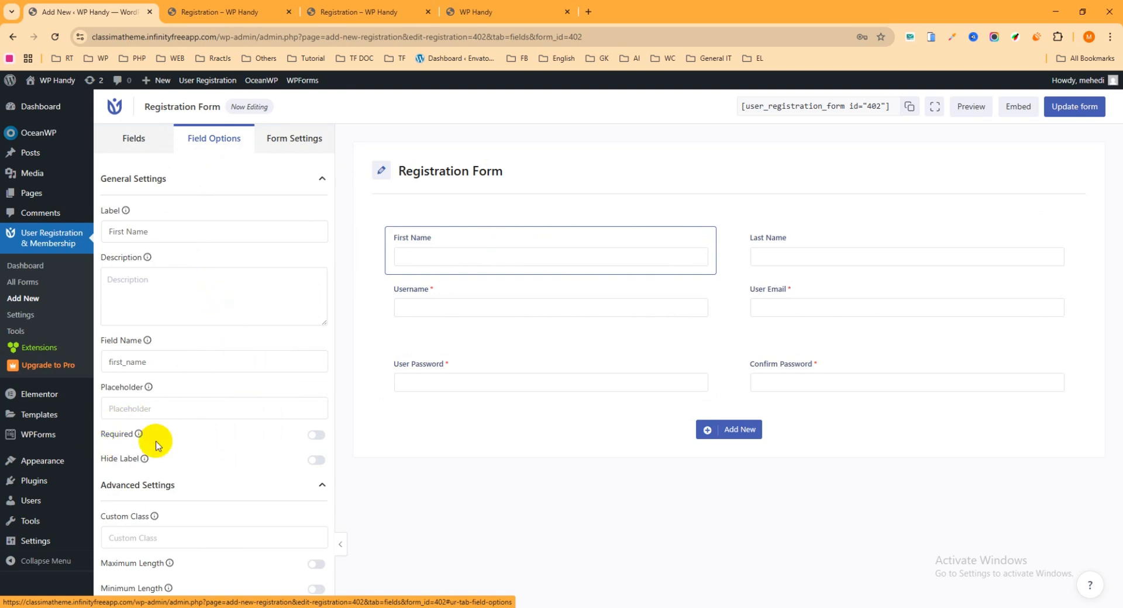
click(317, 436)
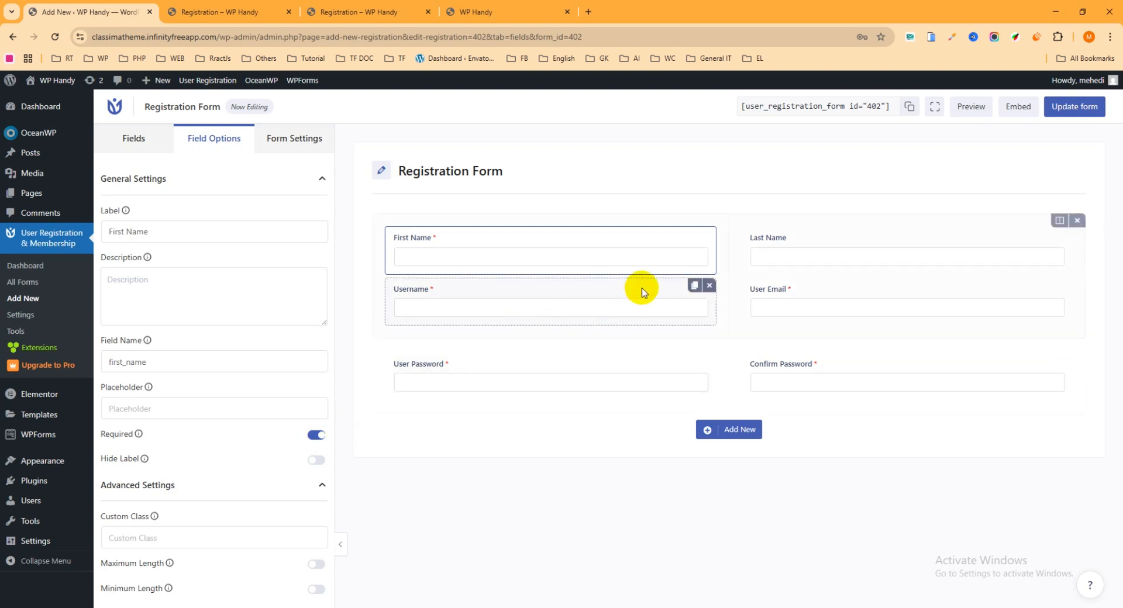
click(797, 245)
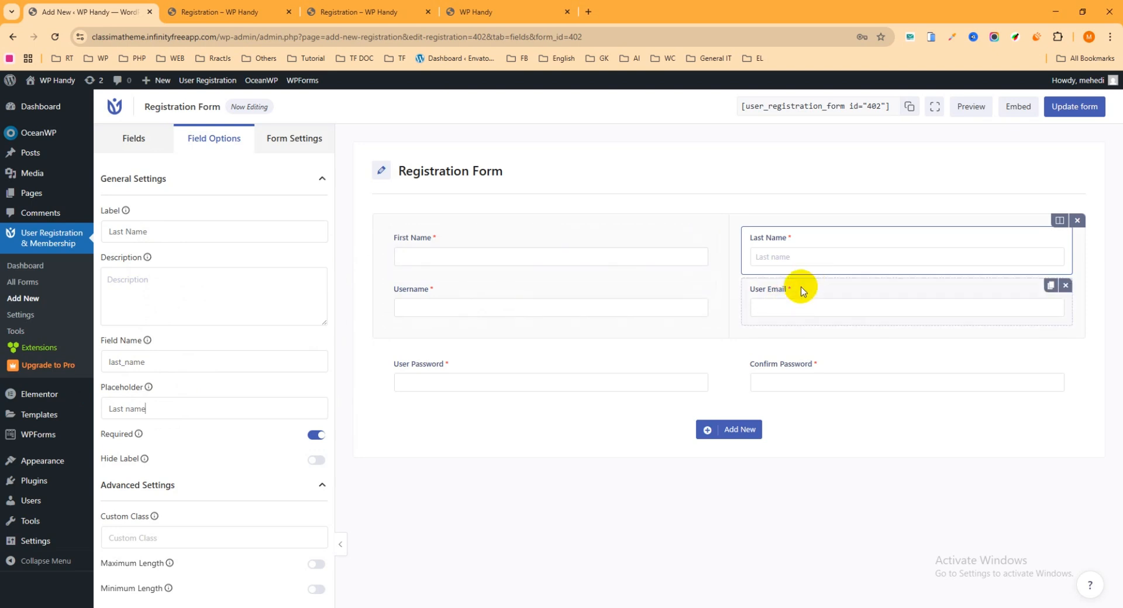
click(1076, 106)
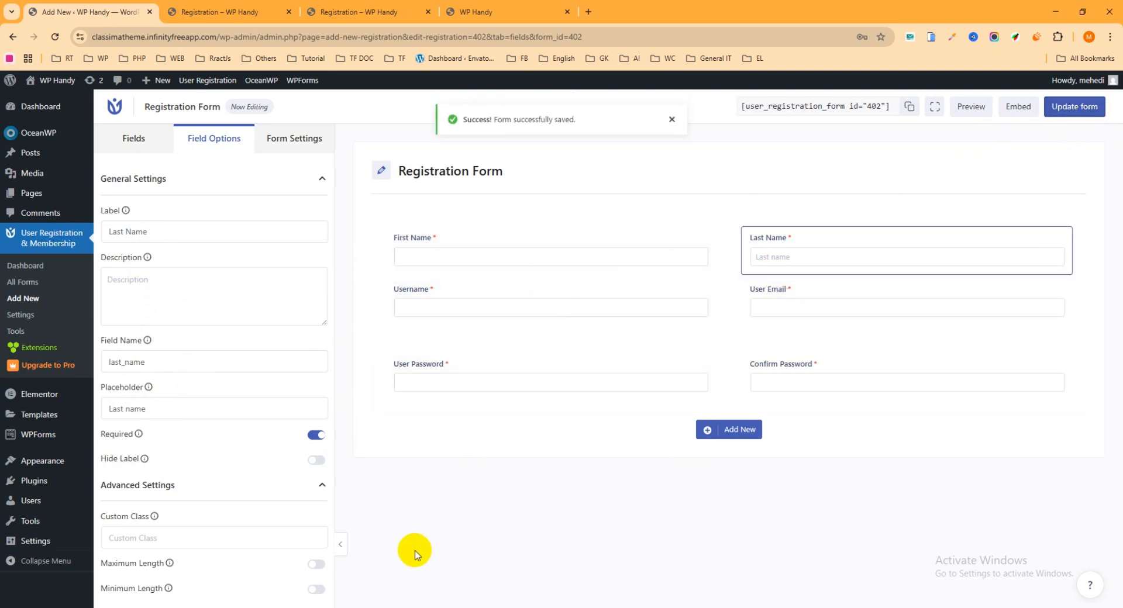
Reload the Registration page in the incognito window and inspect the required marks and the Last Name placeholder
click(438, 556)
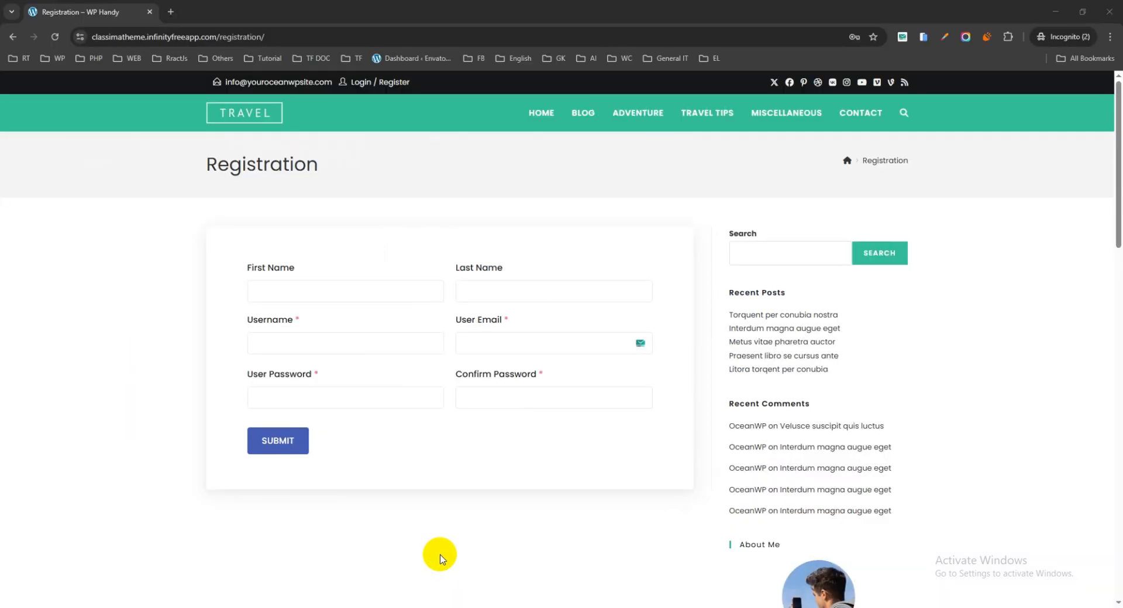
click(55, 36)
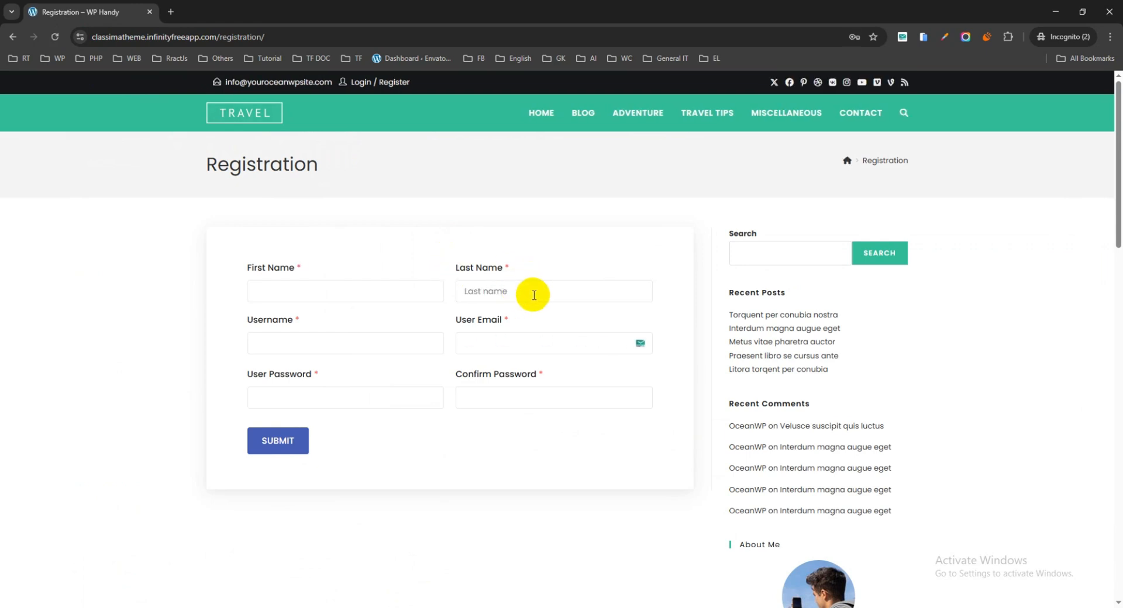
click(502, 293)
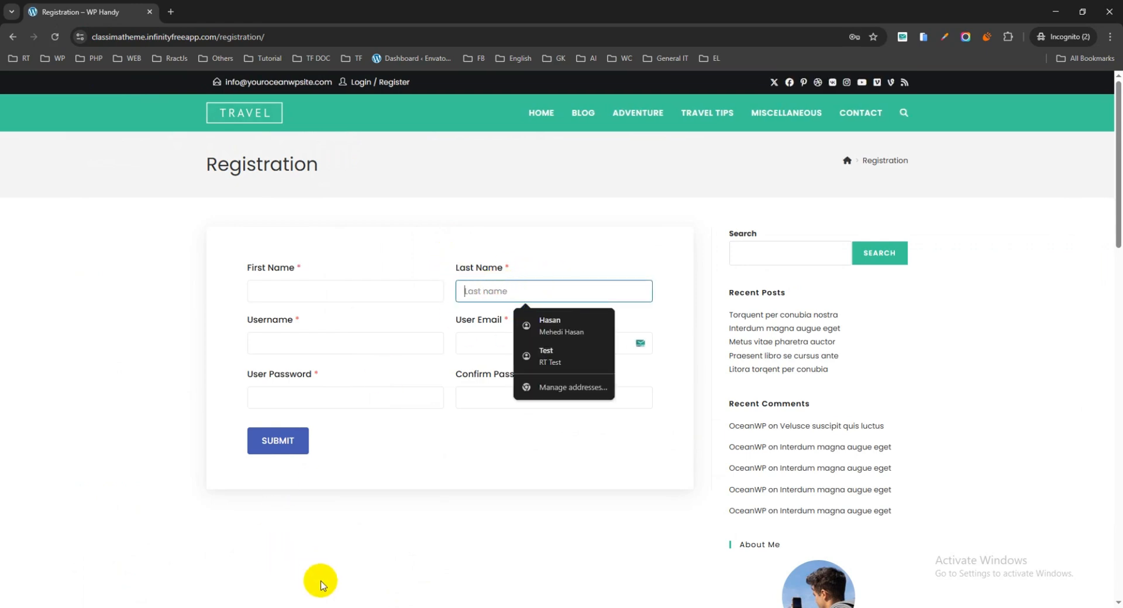
Return to the form editor, enable the form title and description in the general form settings, and update the form
mouse_move(311, 605)
click(204, 576)
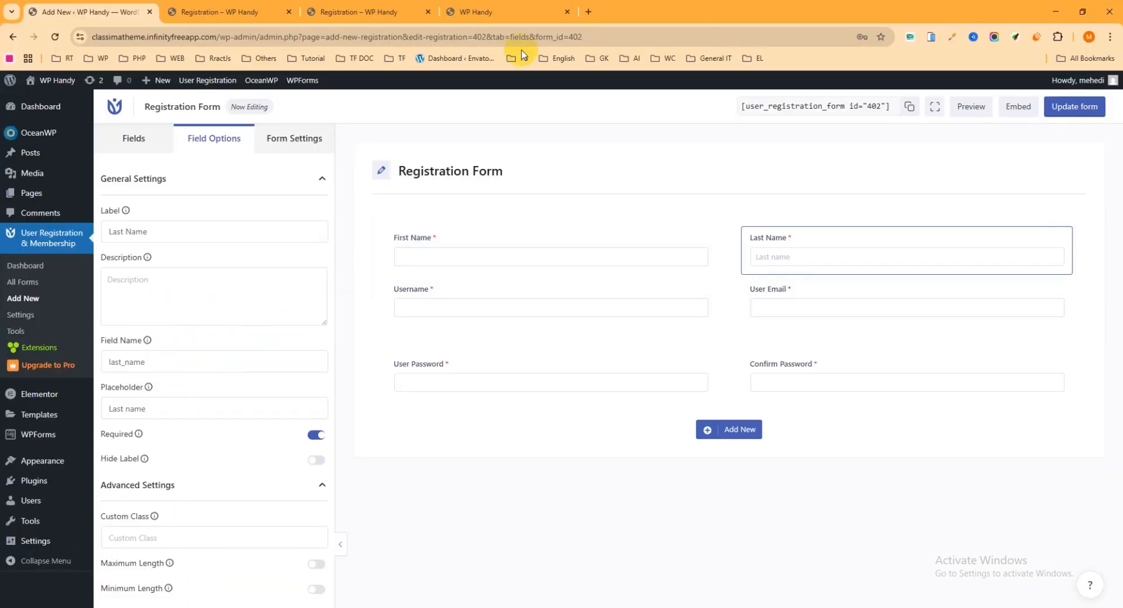
click(284, 146)
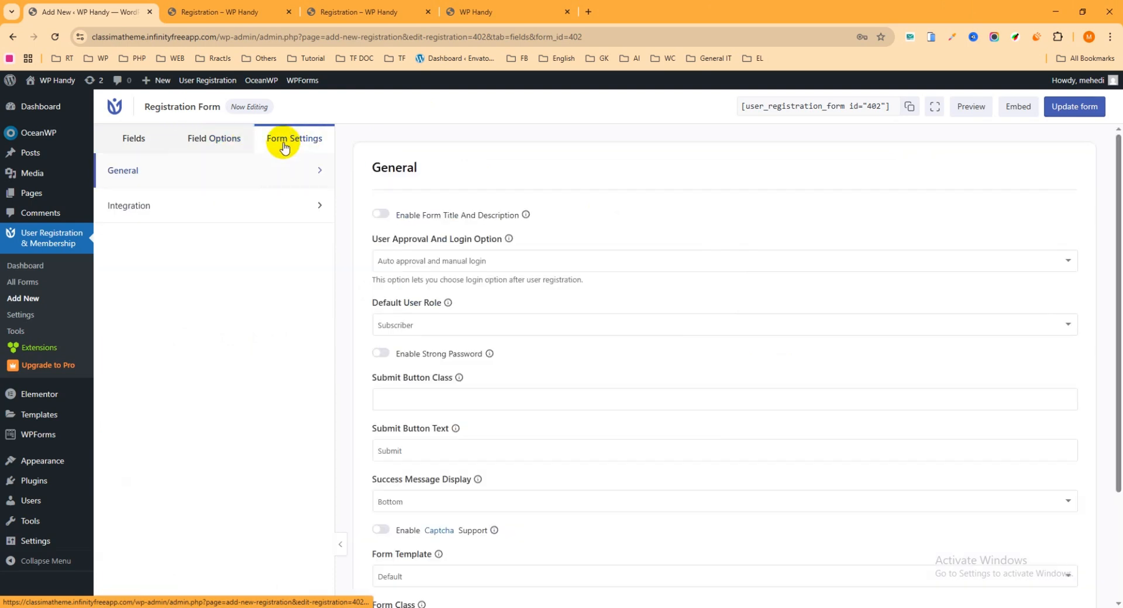
click(121, 182)
click(275, 177)
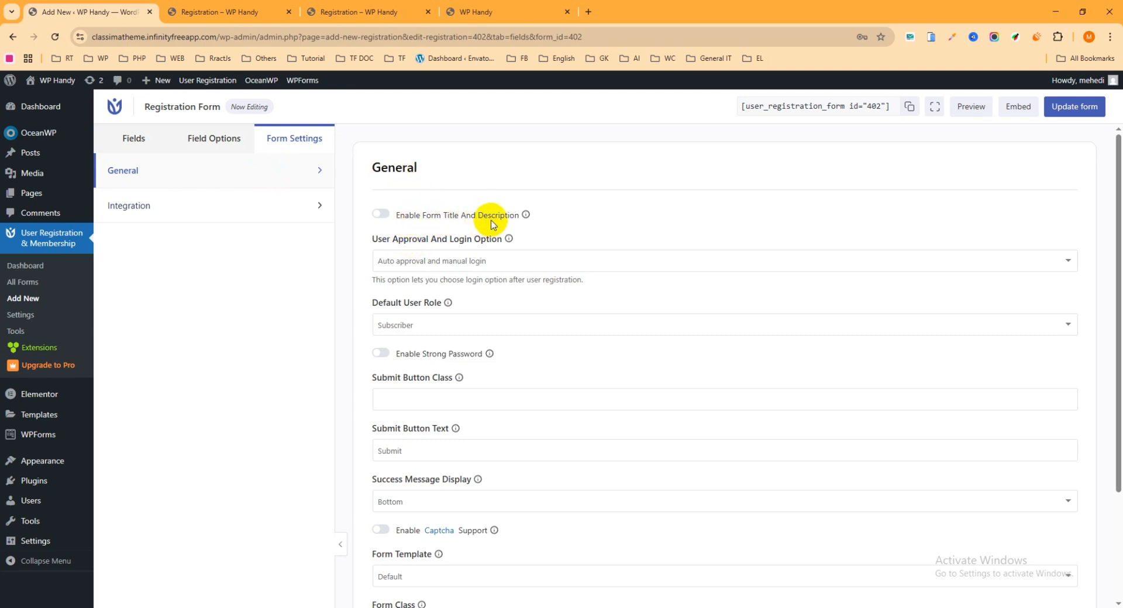
click(382, 215)
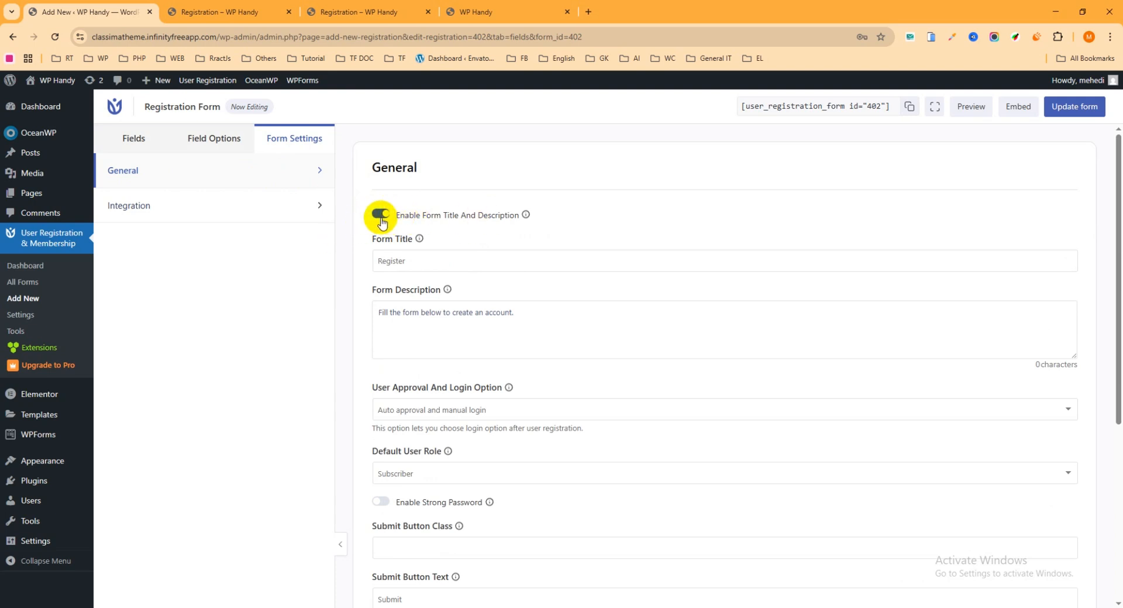
drag(414, 258, 346, 263)
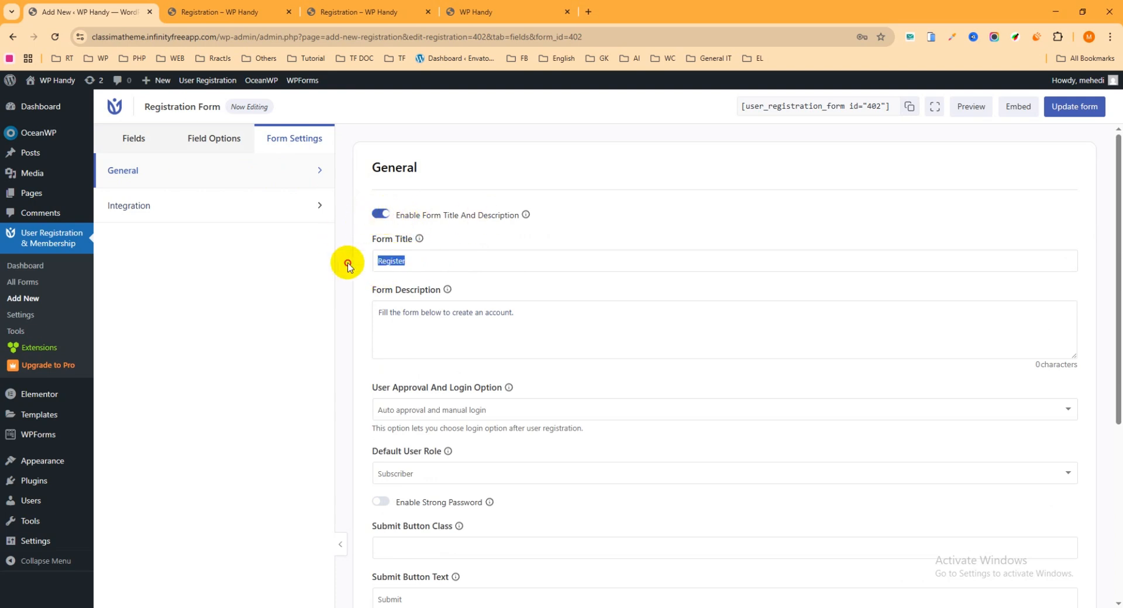
click(421, 258)
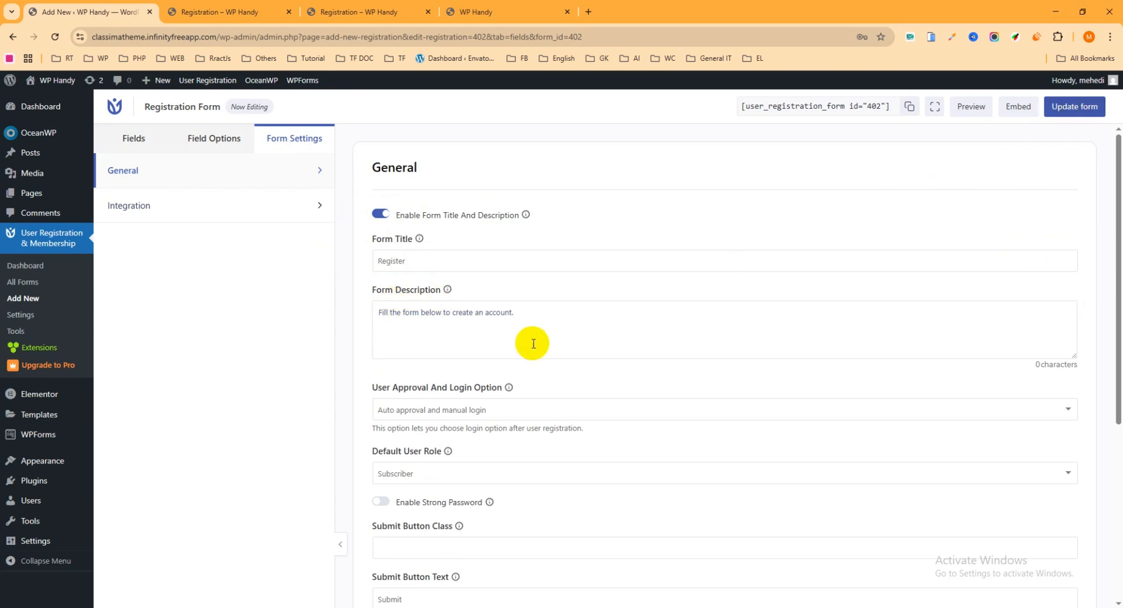
click(1087, 107)
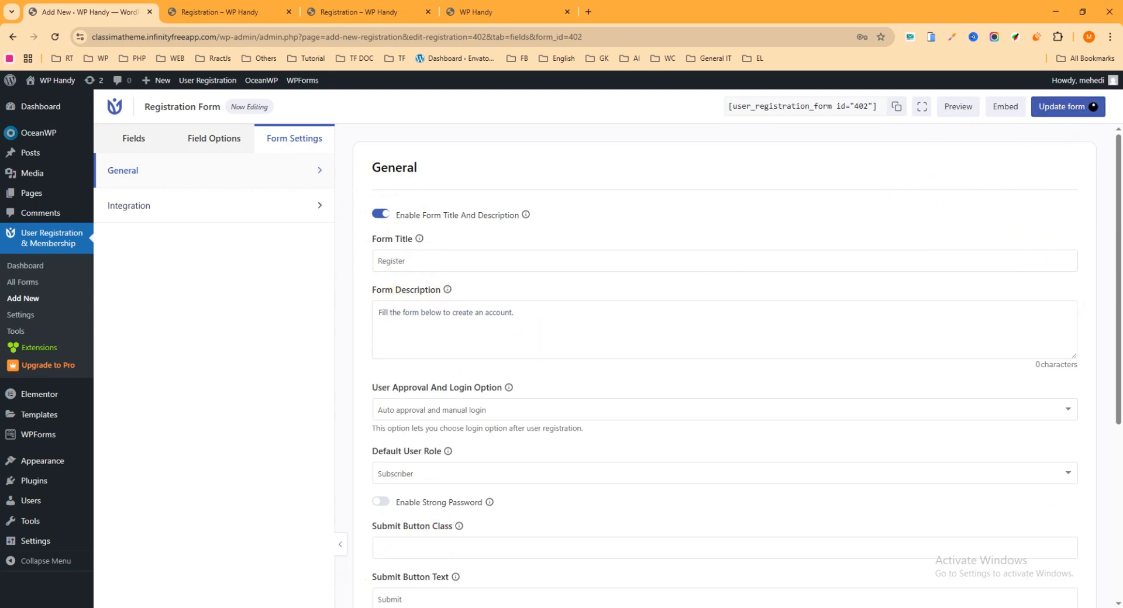
Reload the Registration page in the incognito window to check the form's title and description
mouse_move(310, 607)
click(413, 572)
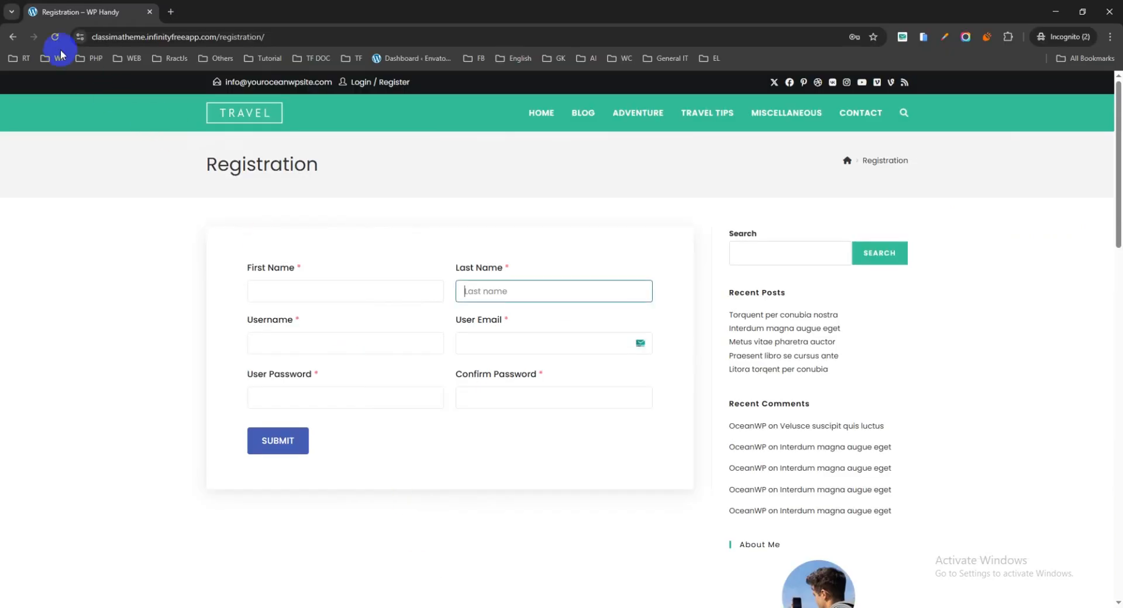
click(53, 37)
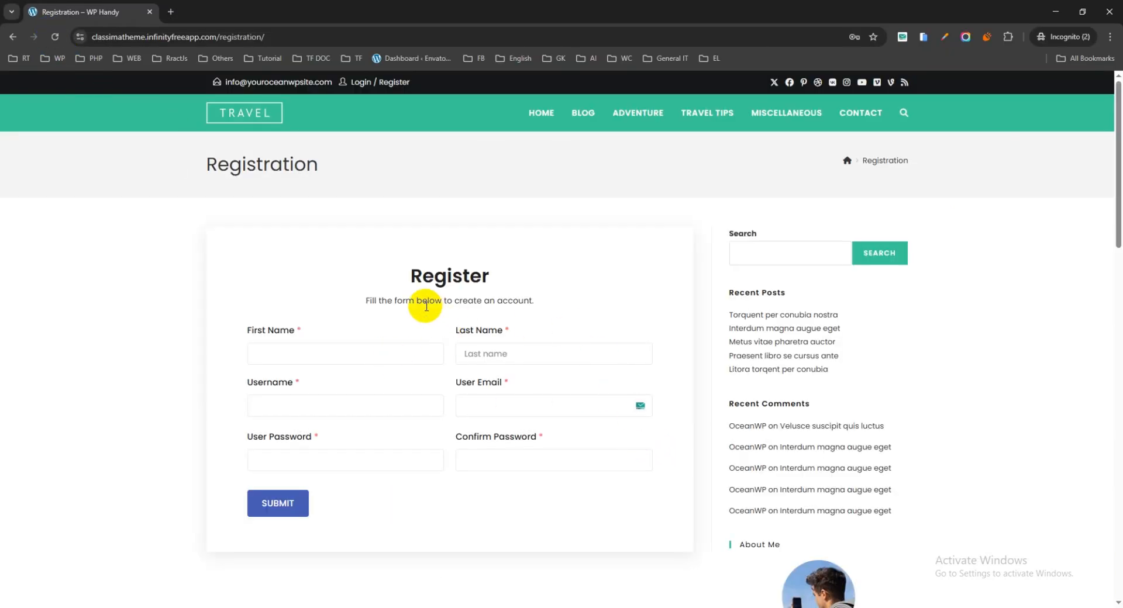
Highlight the Register title and the description line above the registration form's fields
drag(508, 283, 401, 271)
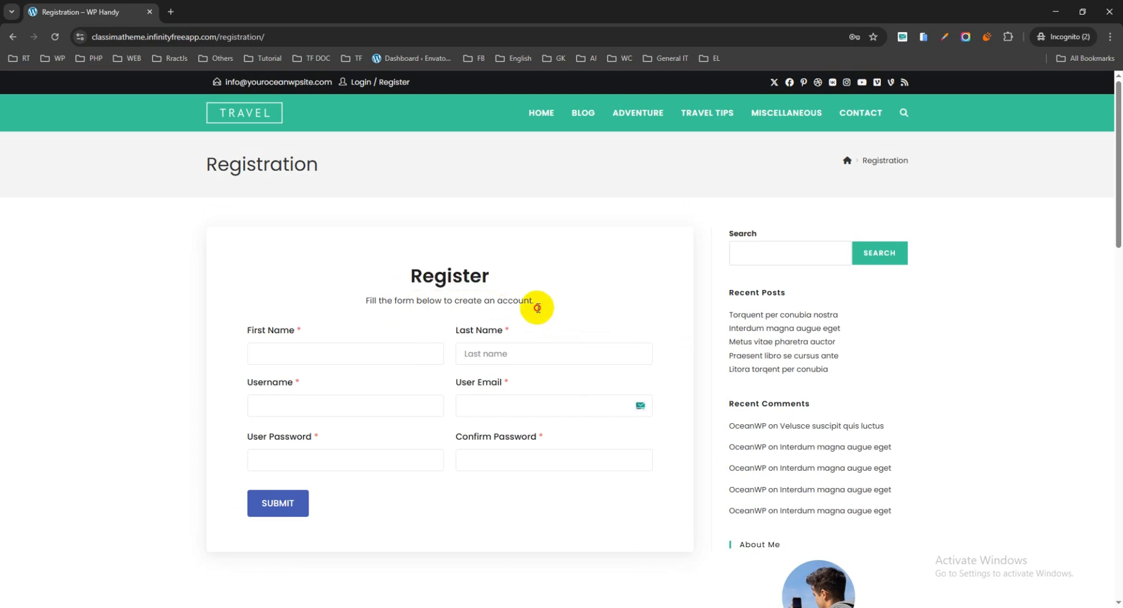
drag(535, 304, 347, 310)
click(347, 310)
drag(539, 301, 348, 270)
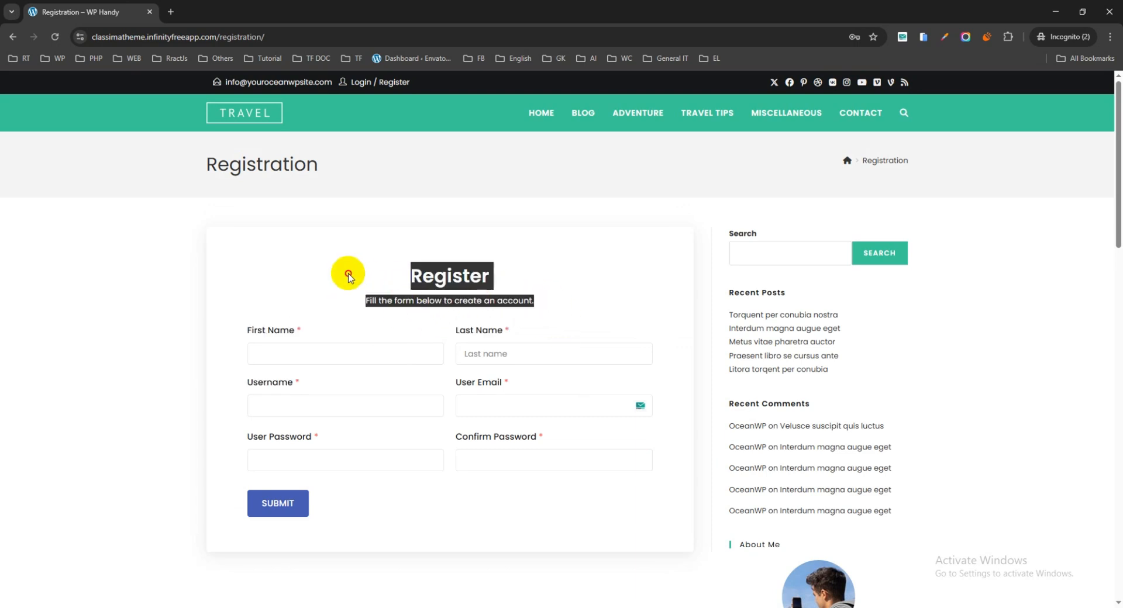
Return to the registration form's general settings, set the redirect after registration to External url with /my-account/, and update the form
click(202, 576)
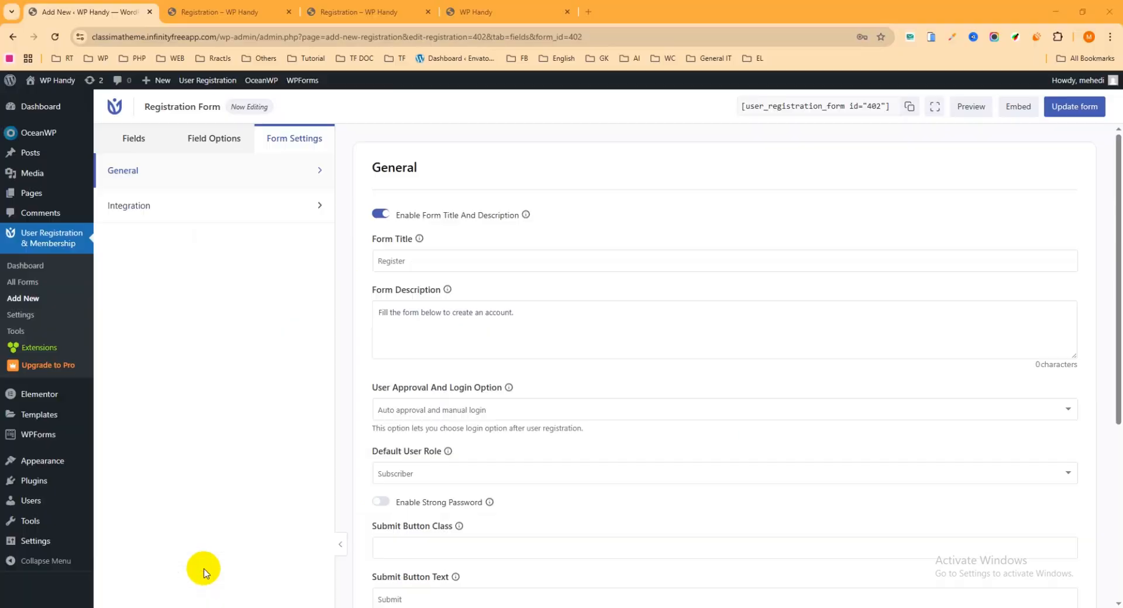
scroll(489, 354, down, 2)
scroll(485, 354, up, 1)
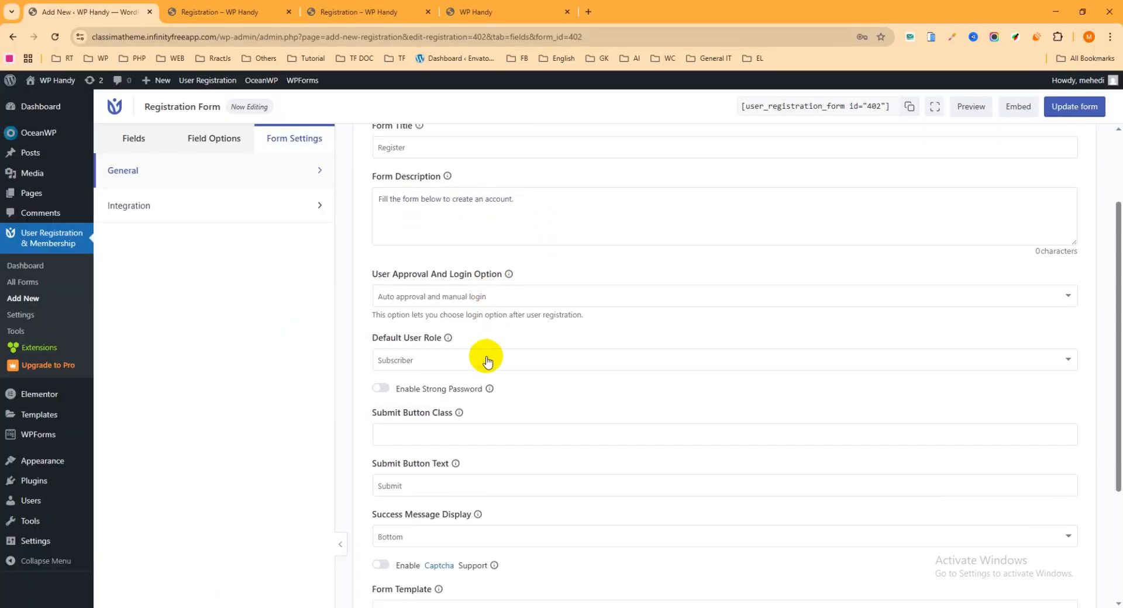
scroll(527, 316, down, 2)
scroll(560, 336, down, 3)
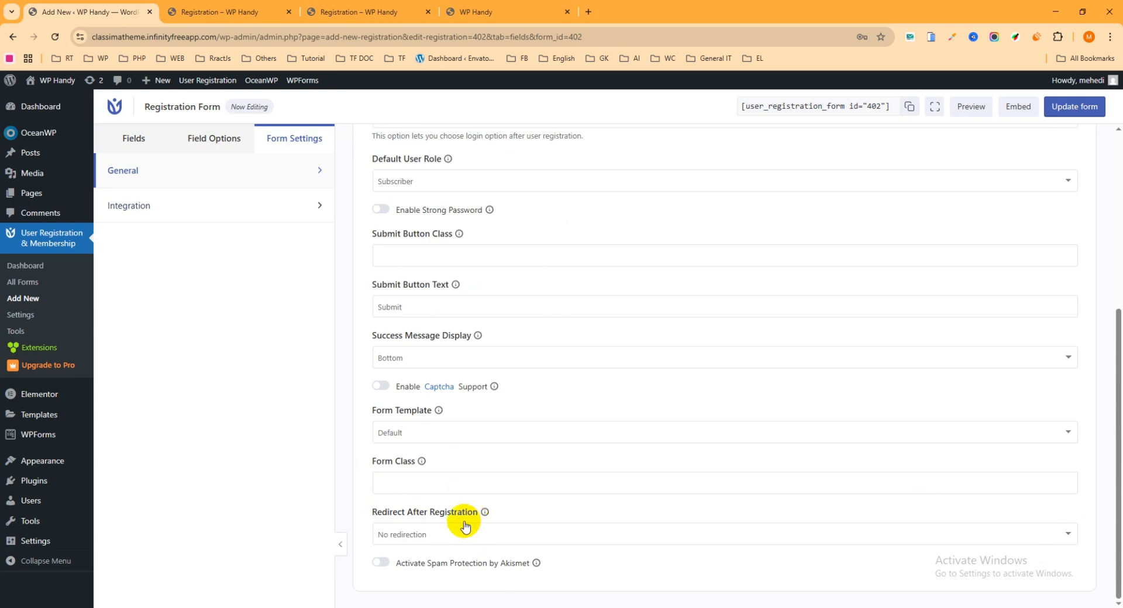
click(443, 533)
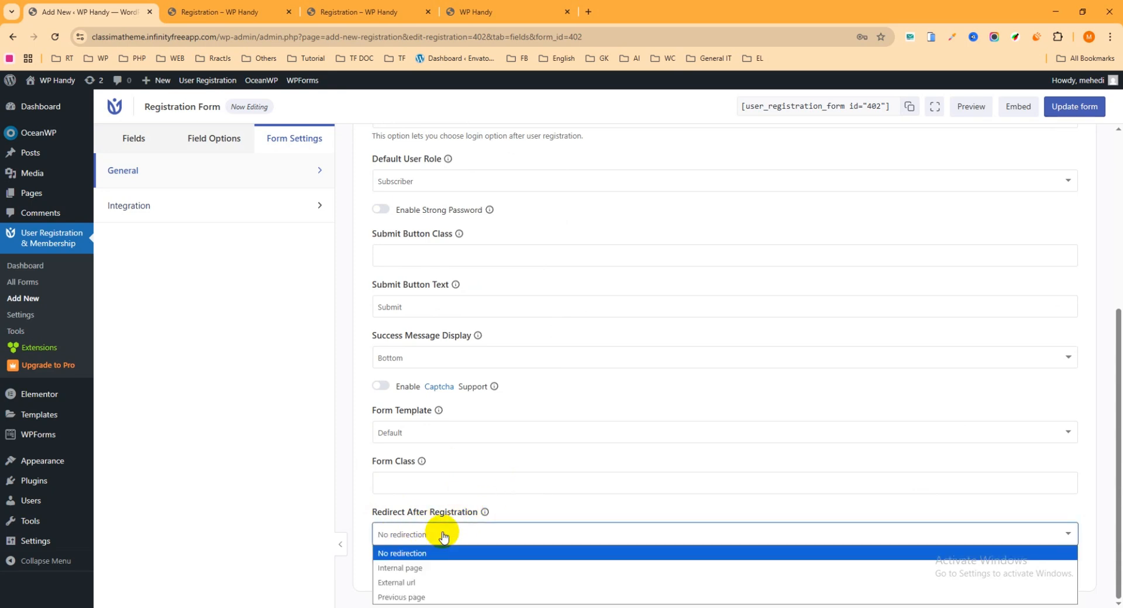
click(443, 534)
click(442, 536)
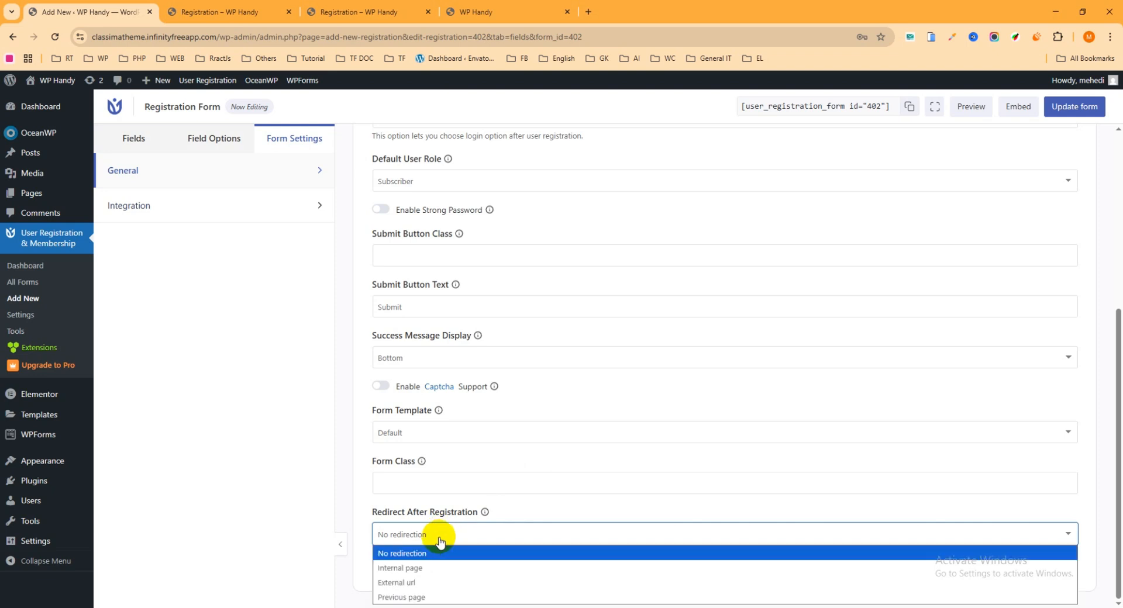
click(415, 584)
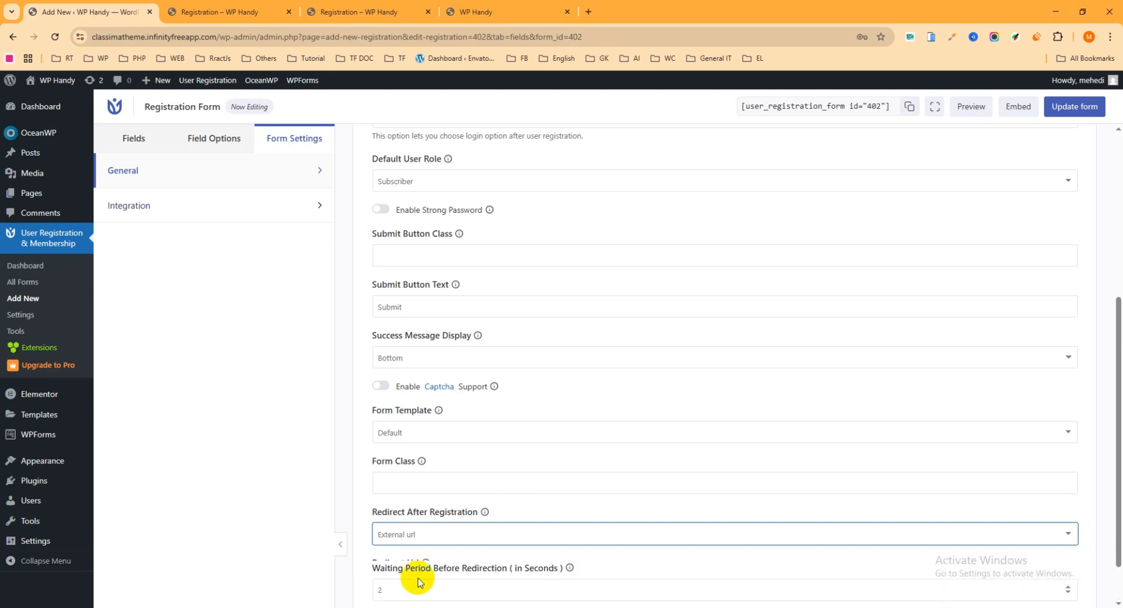
scroll(527, 515, down, 2)
click(448, 503)
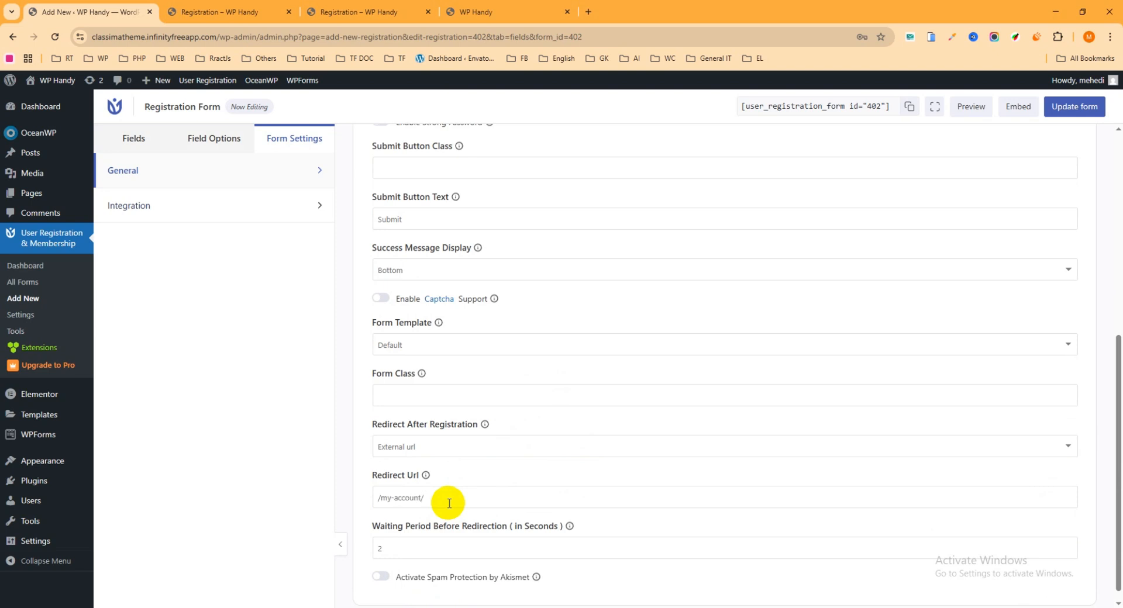
click(1077, 110)
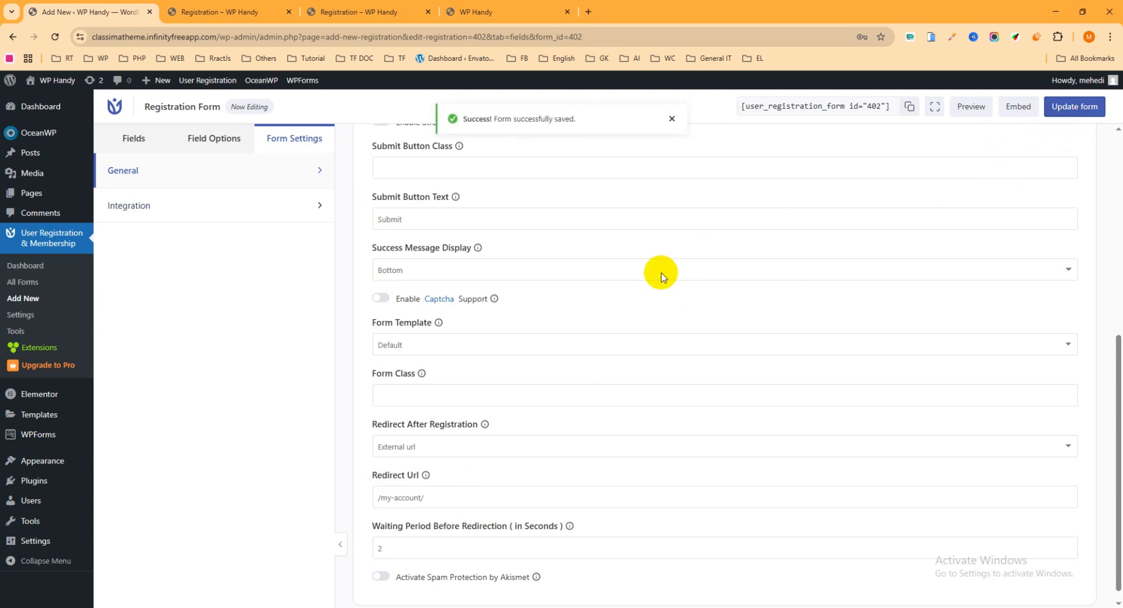
Switch to the Registration page in the incognito window and fill in the first name, last name and username
click(402, 579)
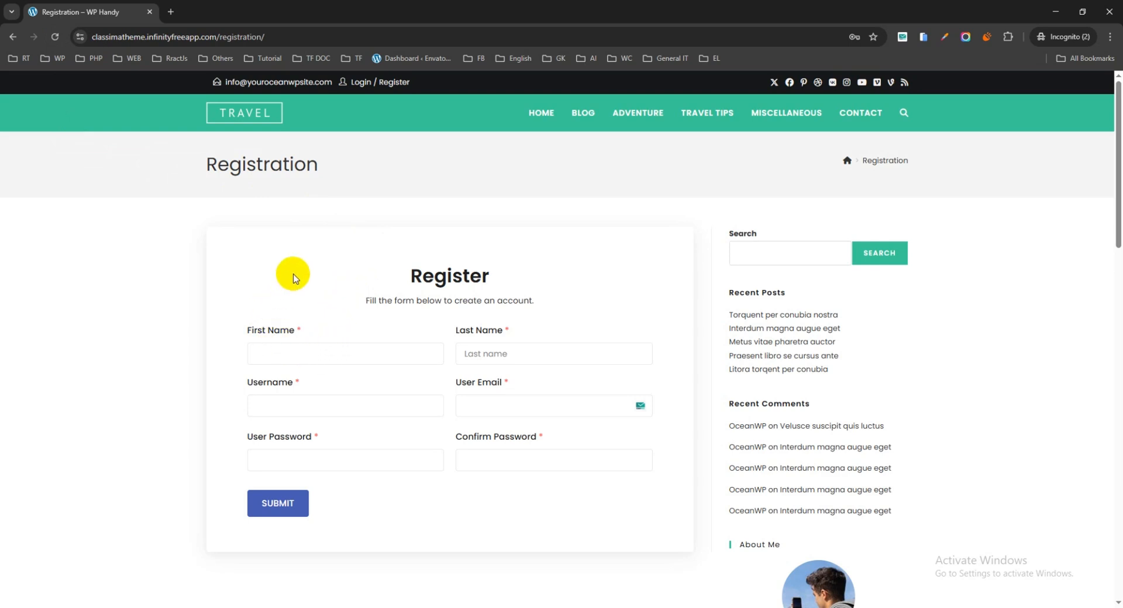
click(301, 352)
click(345, 384)
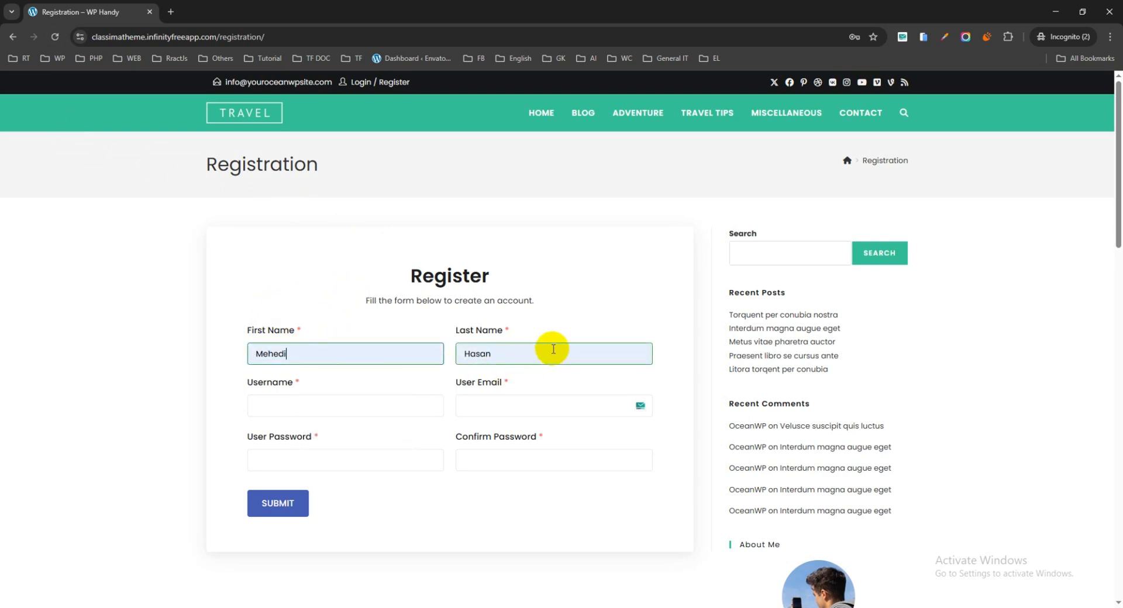
click(321, 415)
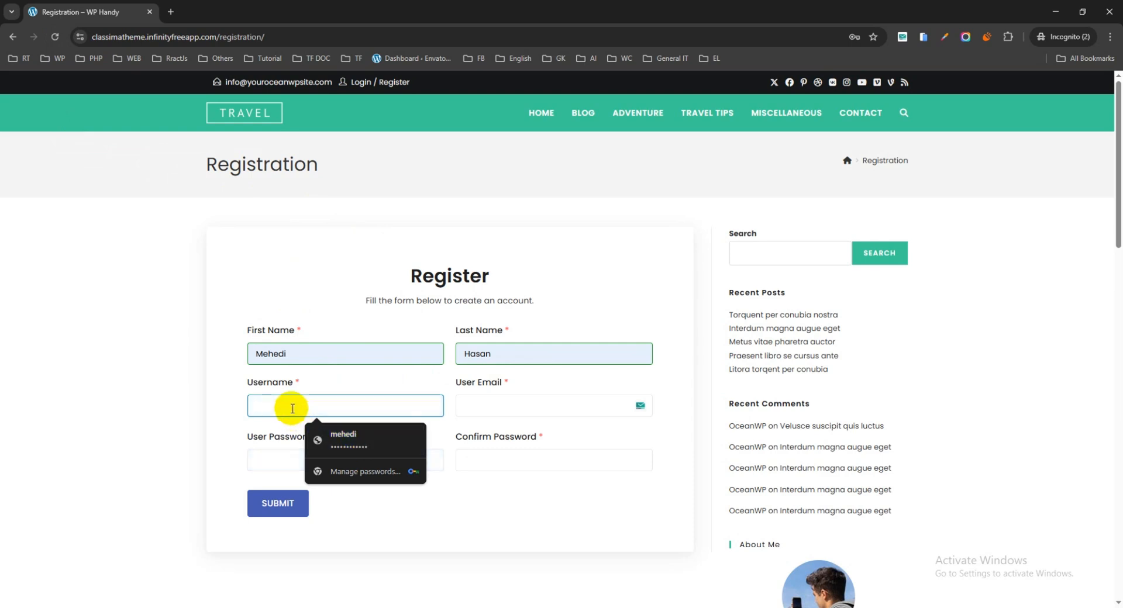
text(radiu)
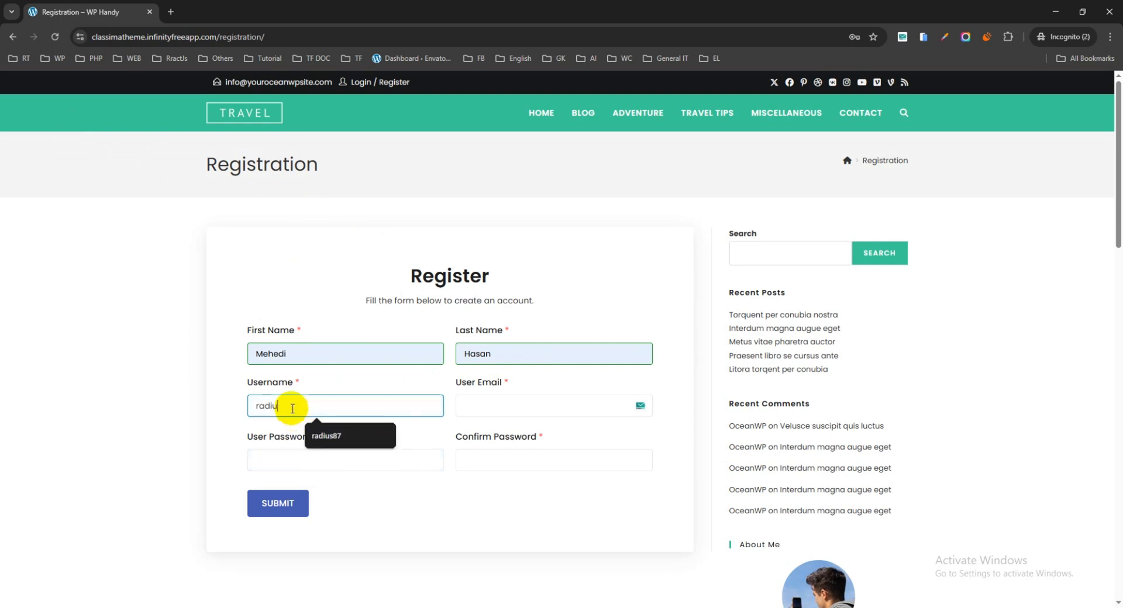
text(s87)
click(327, 436)
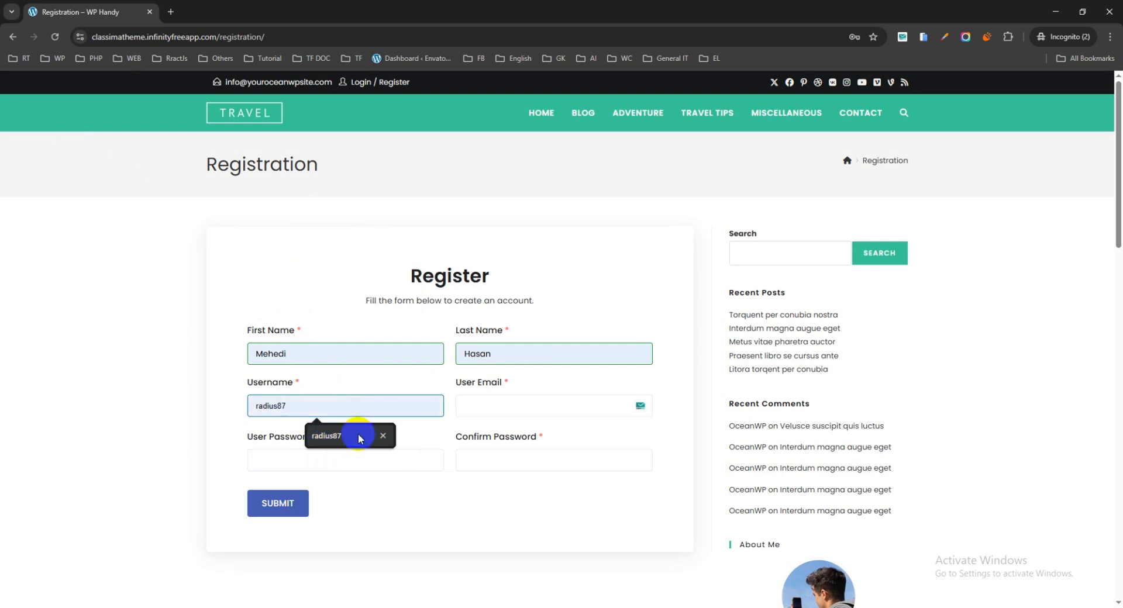
Fill in the user email, password and password confirmation, and submit the registration form
click(497, 398)
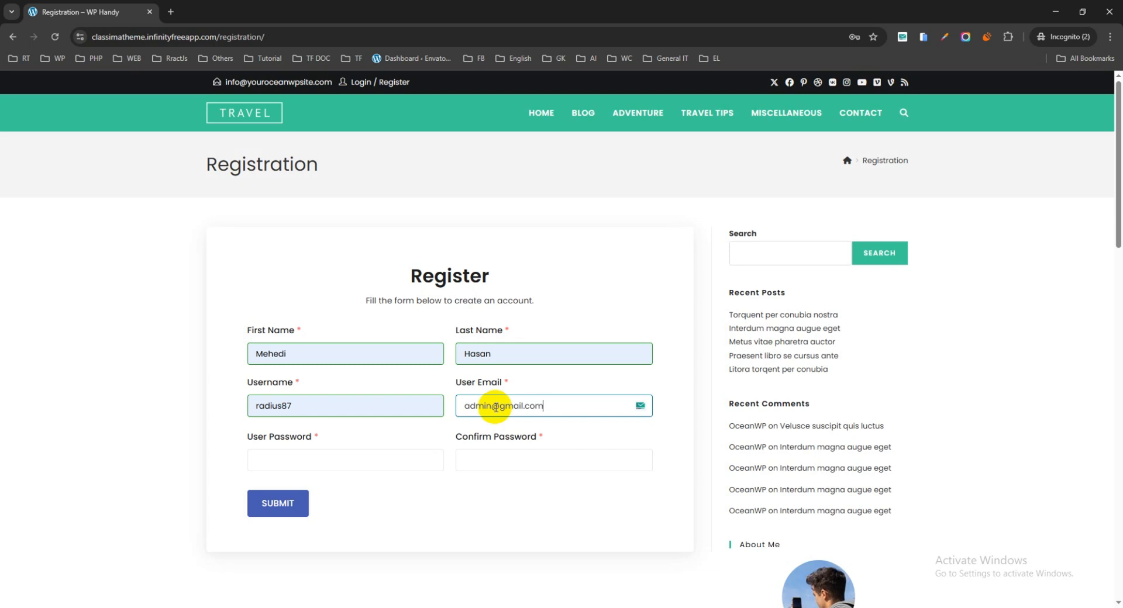
click(321, 455)
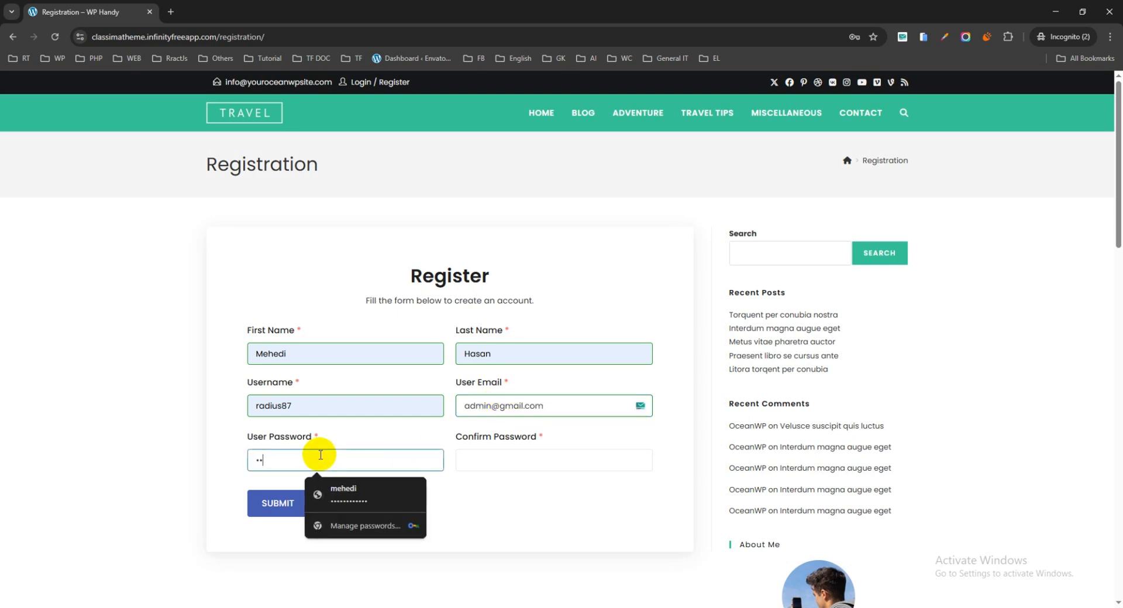
click(502, 453)
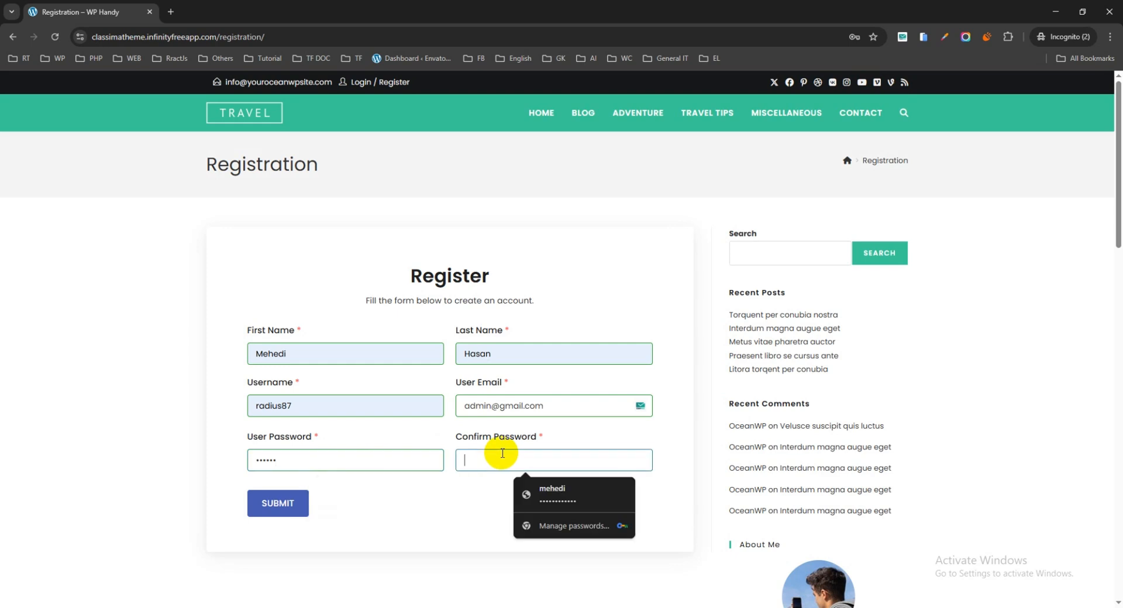
text(••••••)
click(274, 510)
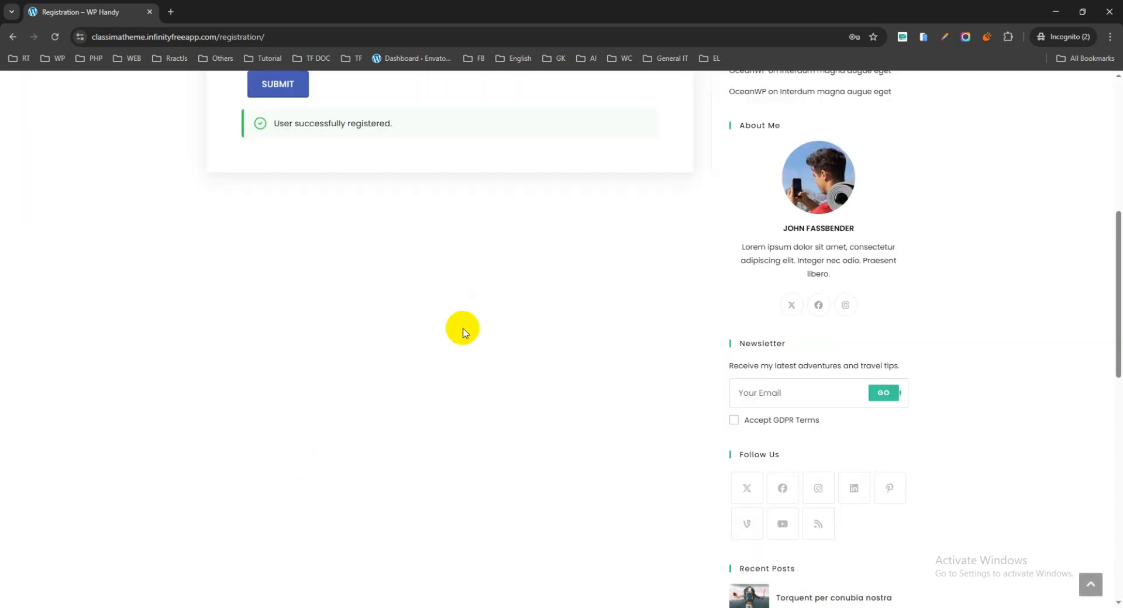
scroll(477, 310, up, 4)
scroll(485, 300, up, 1)
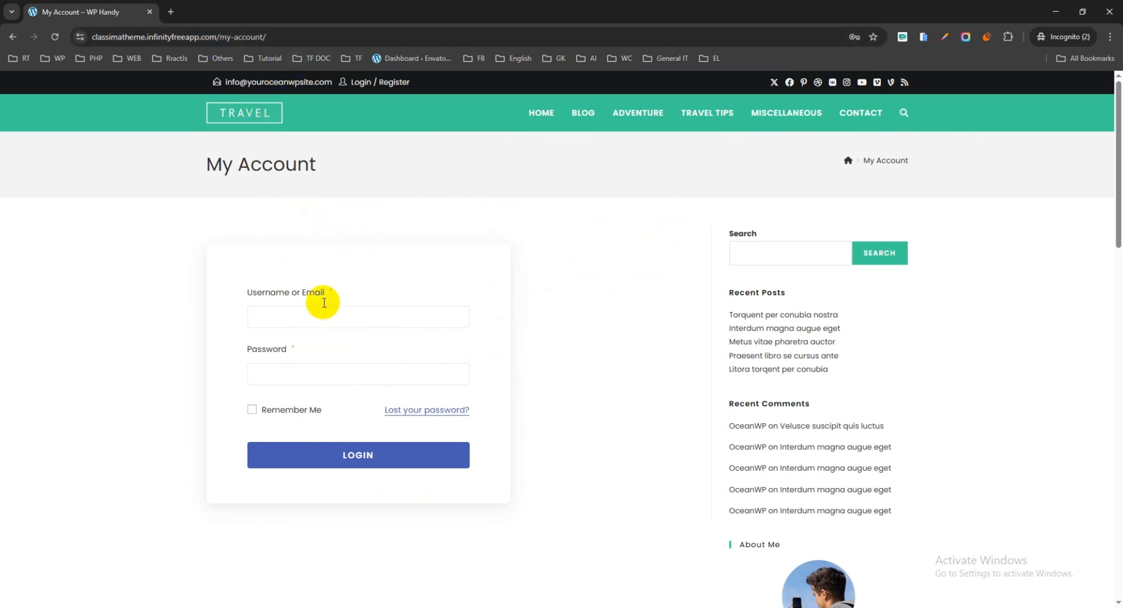
Log in on the My Account page with the newly registered username and password, with Remember Me selected
click(295, 317)
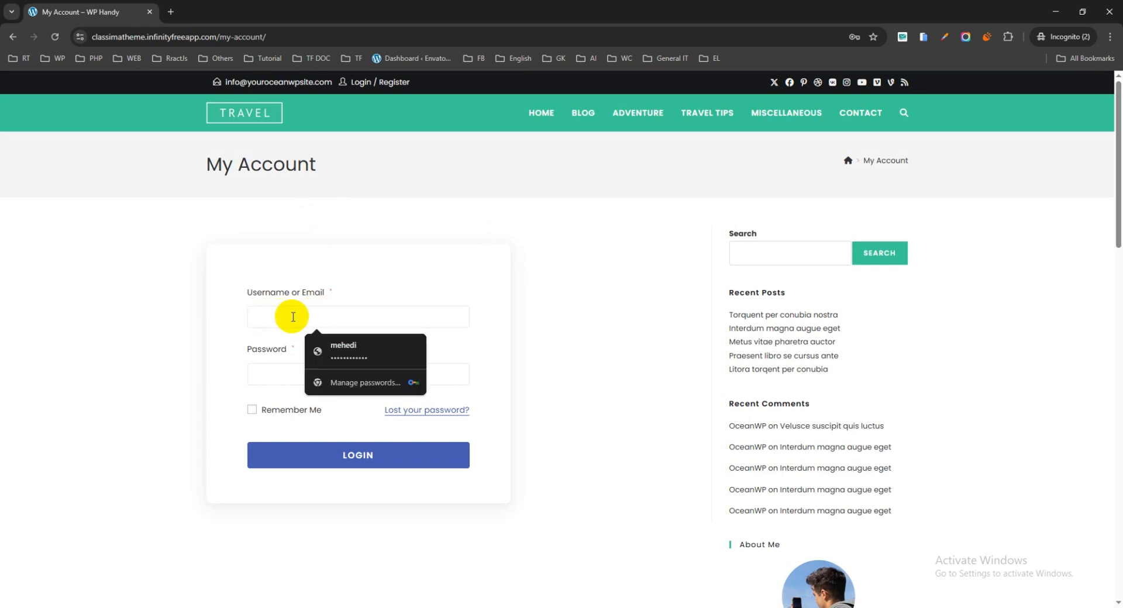
text(radius87)
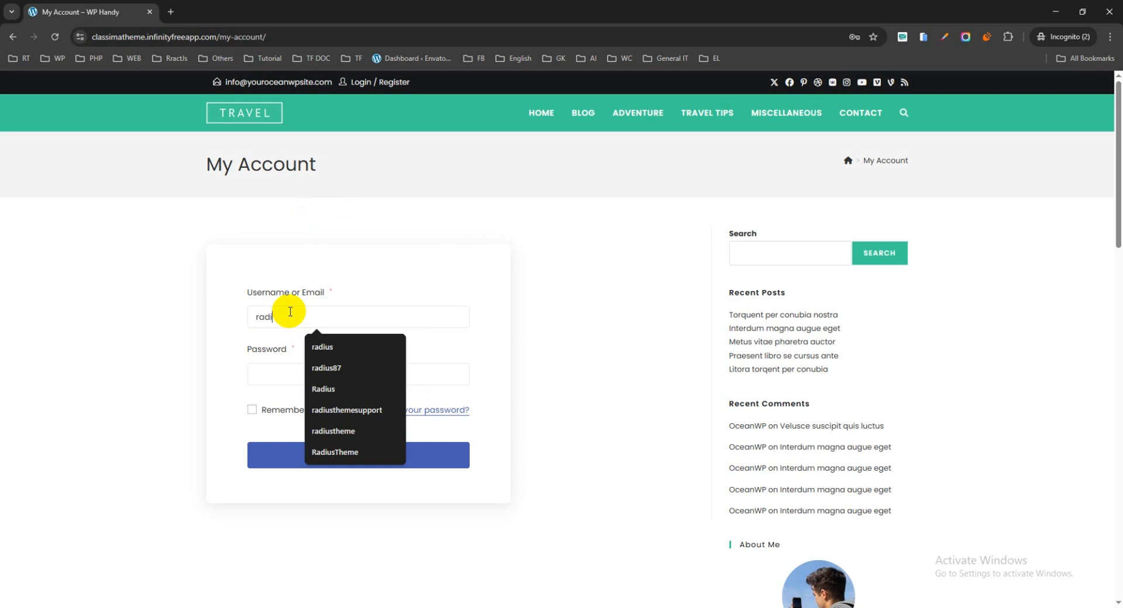
click(327, 368)
click(281, 375)
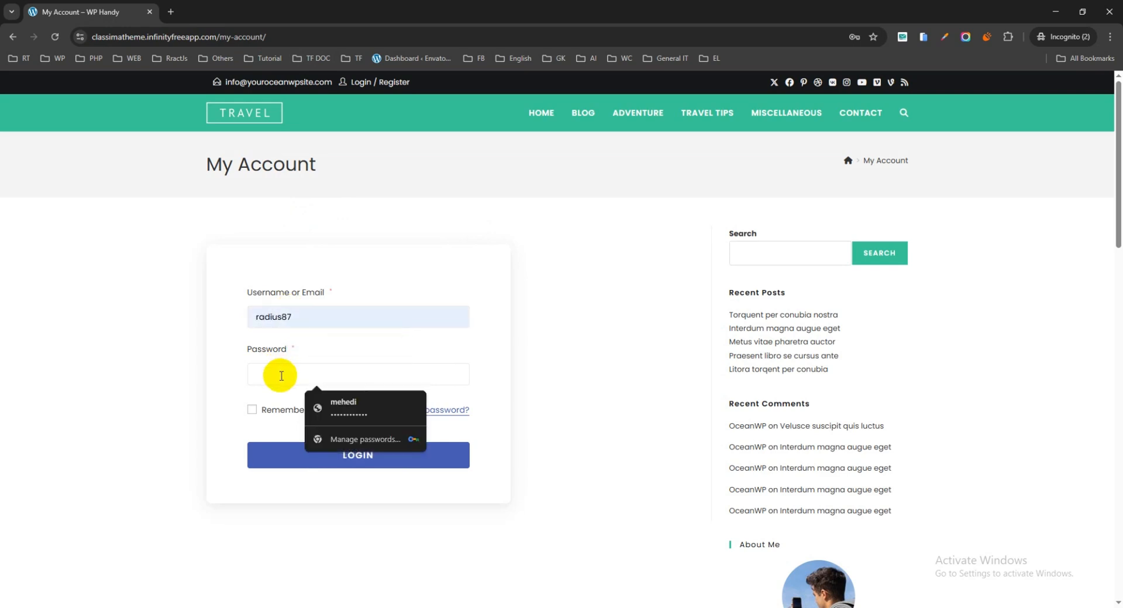
click(252, 410)
click(356, 462)
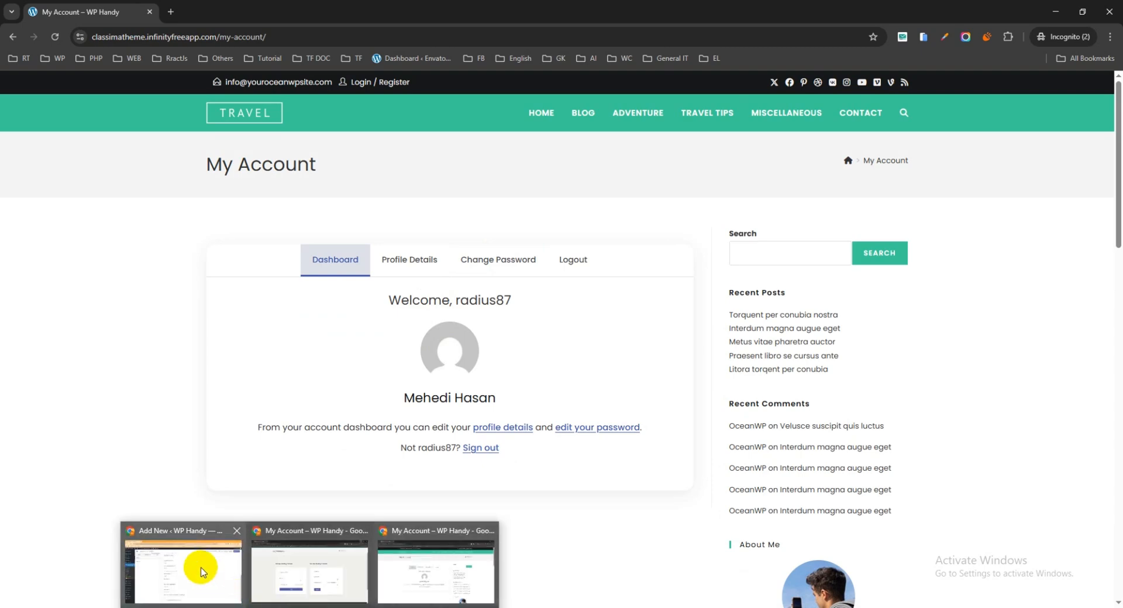
Return to the admin window, open the login form's general settings, and set its form template to Bordered
click(198, 564)
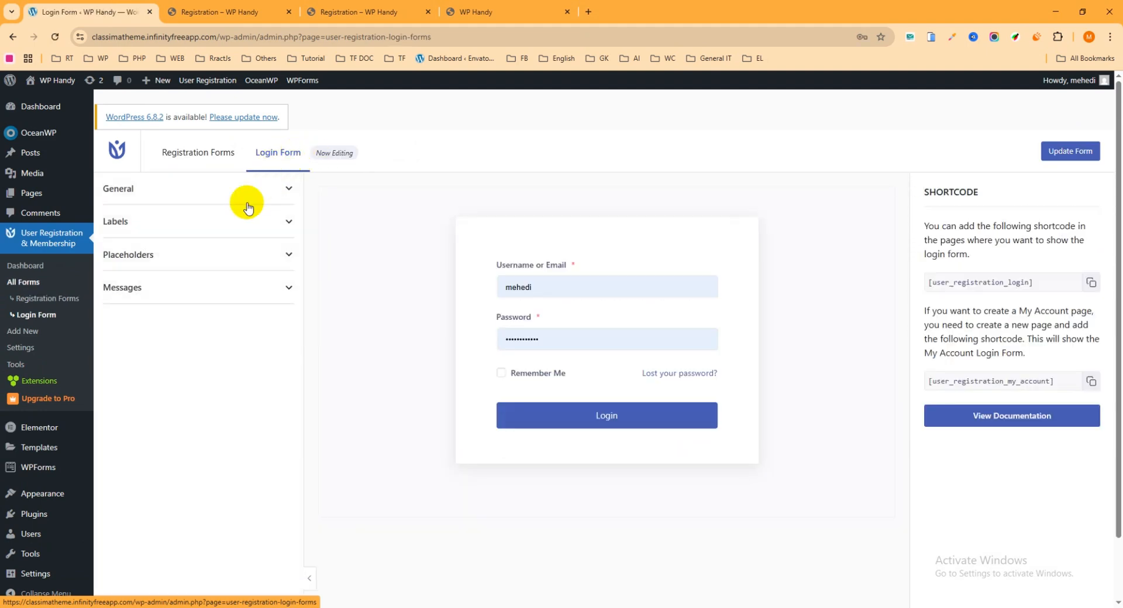
click(153, 186)
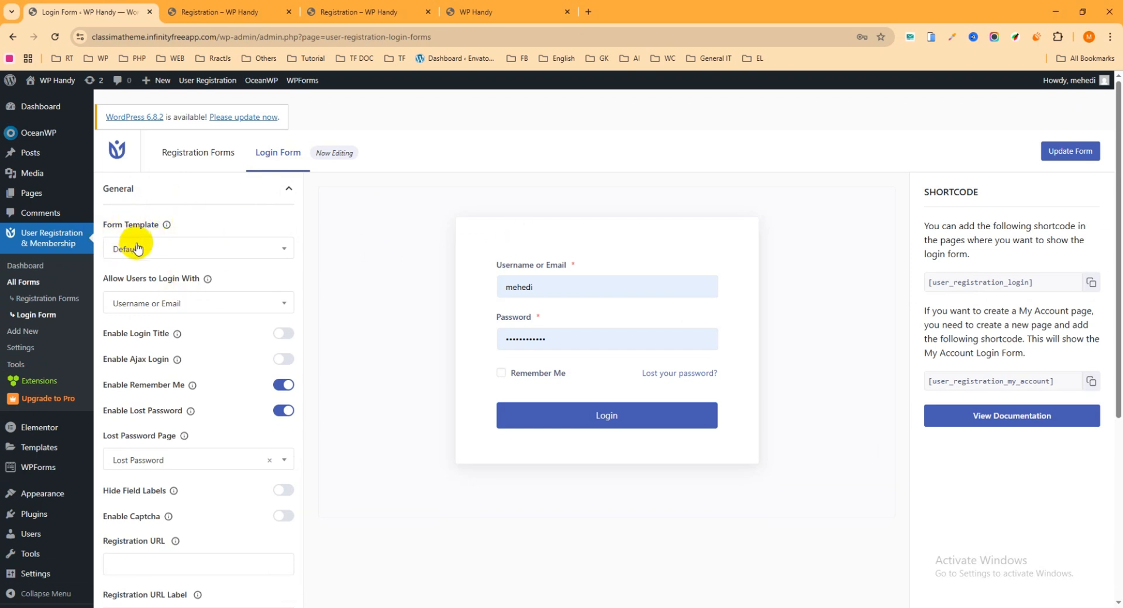
click(158, 251)
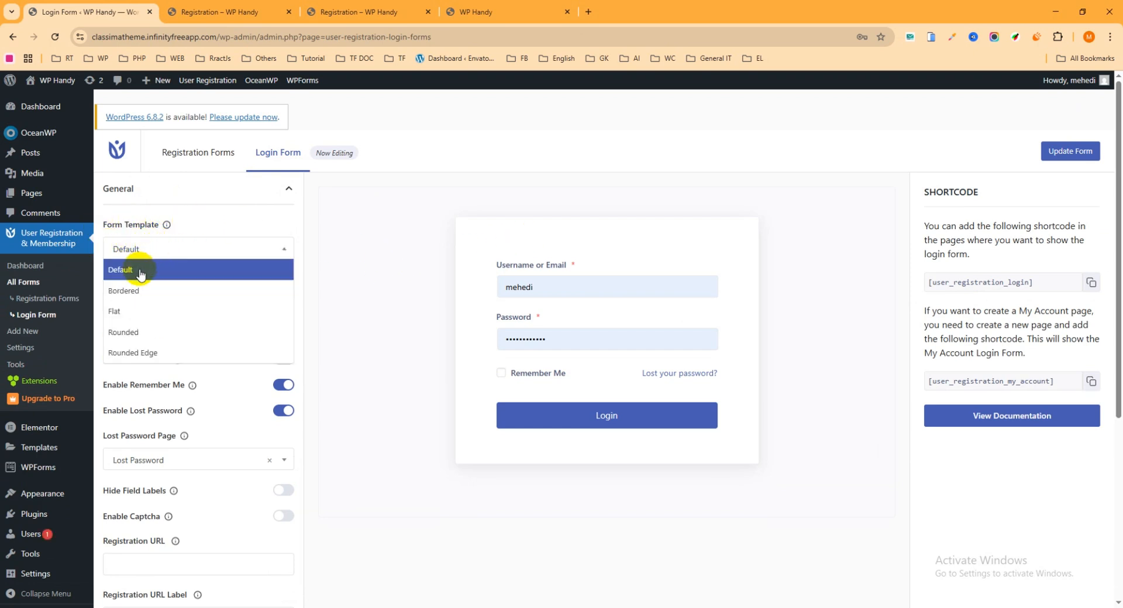
click(141, 331)
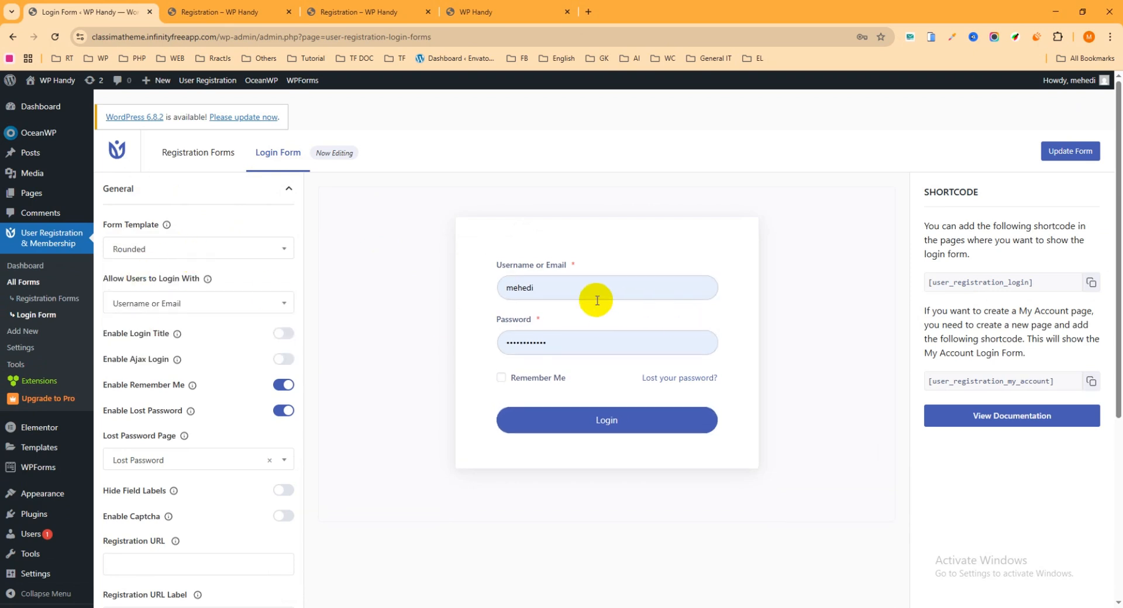
click(194, 251)
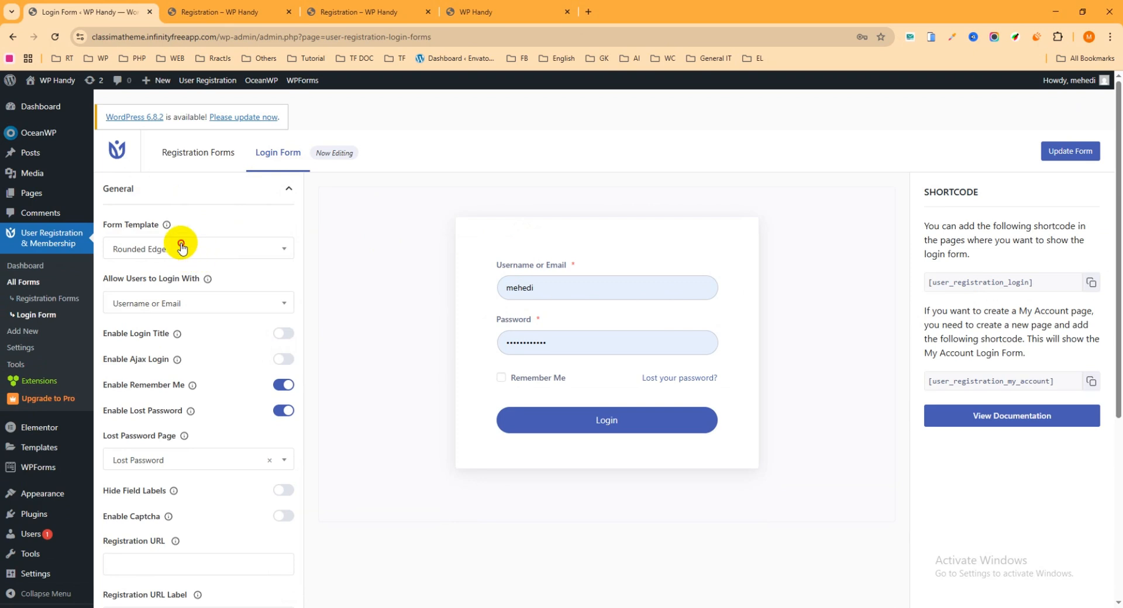
click(182, 248)
click(198, 286)
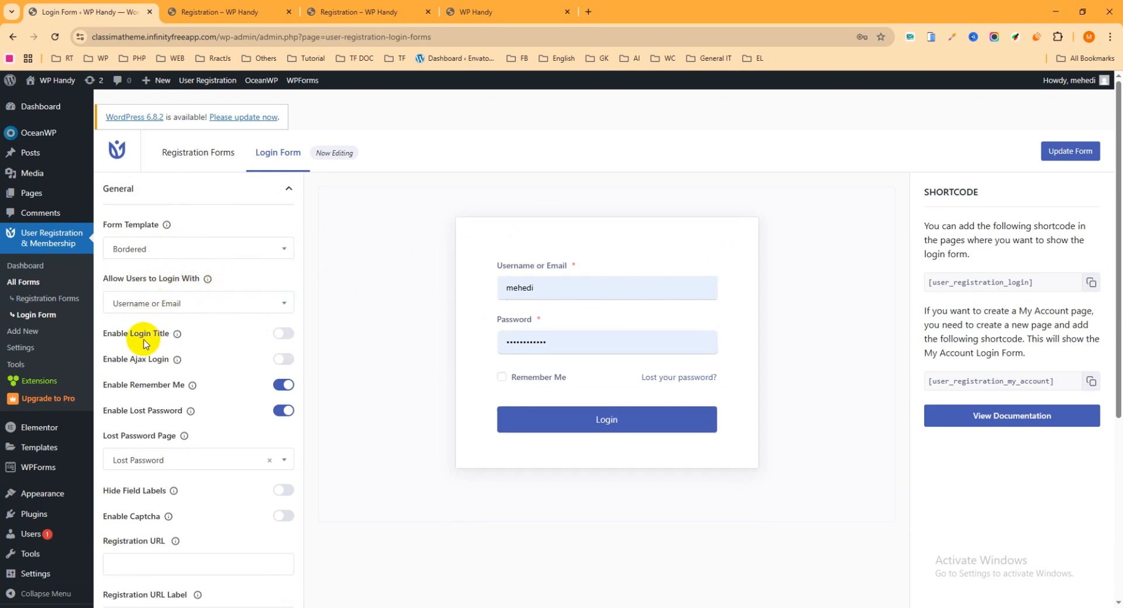
Enable the login title and hide the field labels in the login form's general settings
click(284, 333)
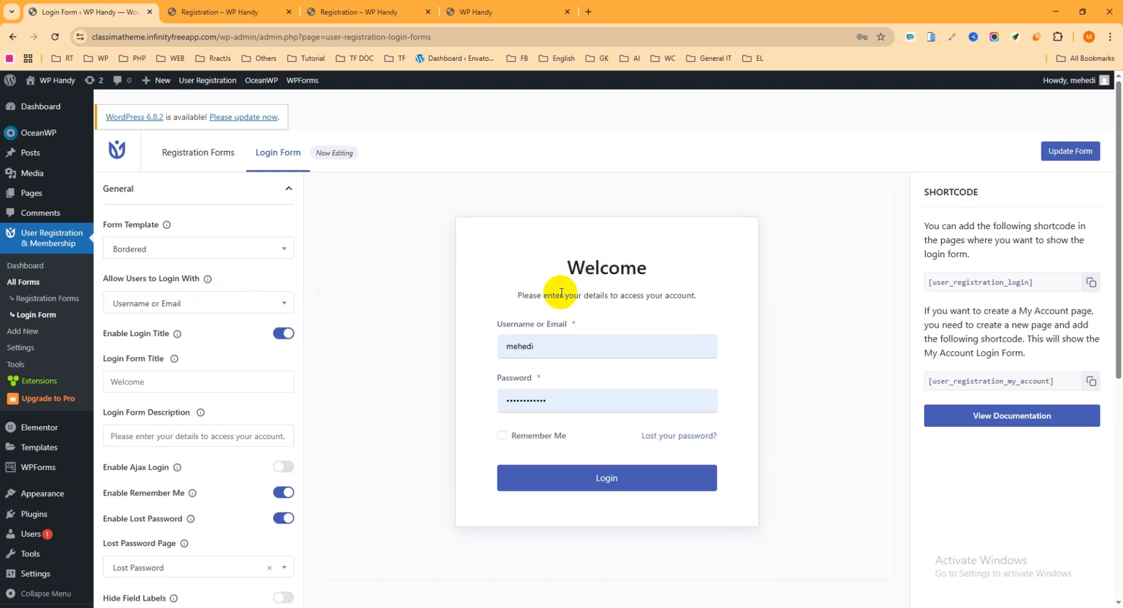
drag(657, 270, 516, 268)
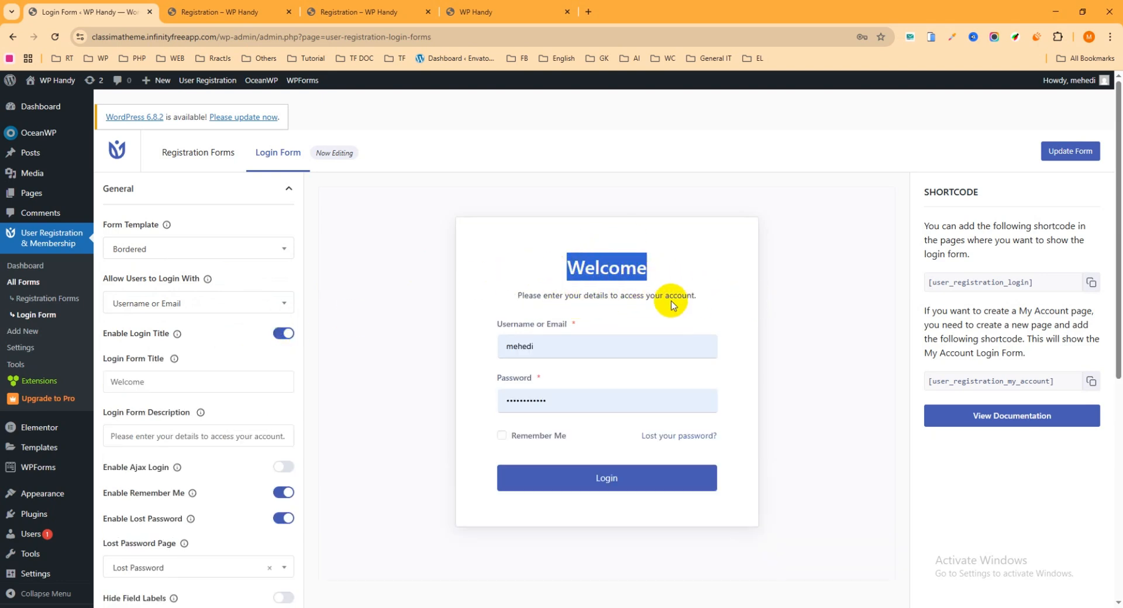
scroll(231, 342, down, 4)
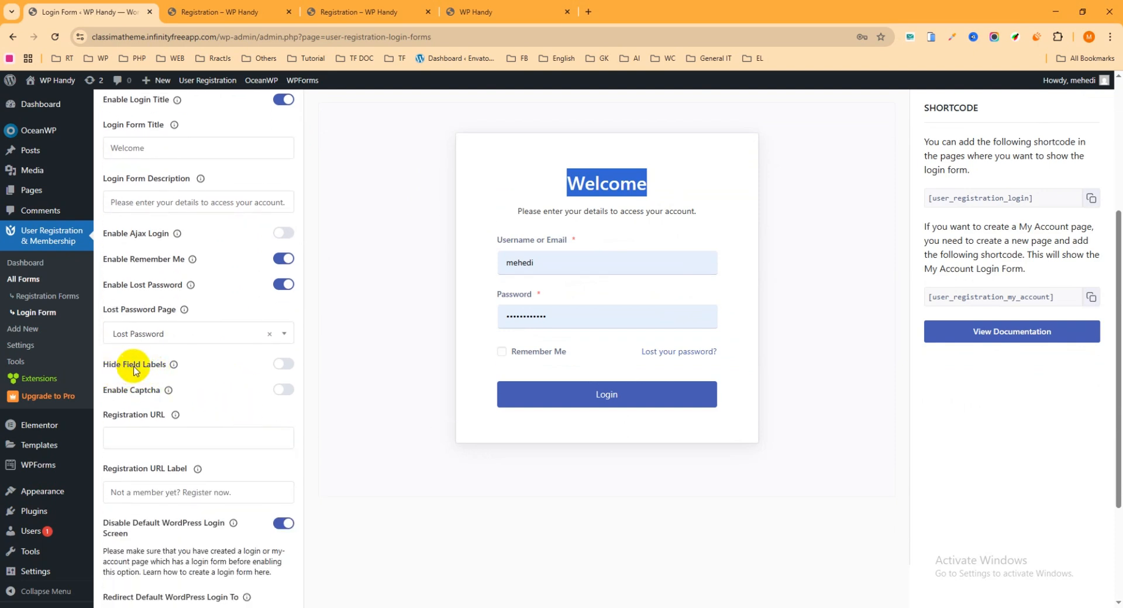
click(284, 364)
scroll(327, 358, down, 1)
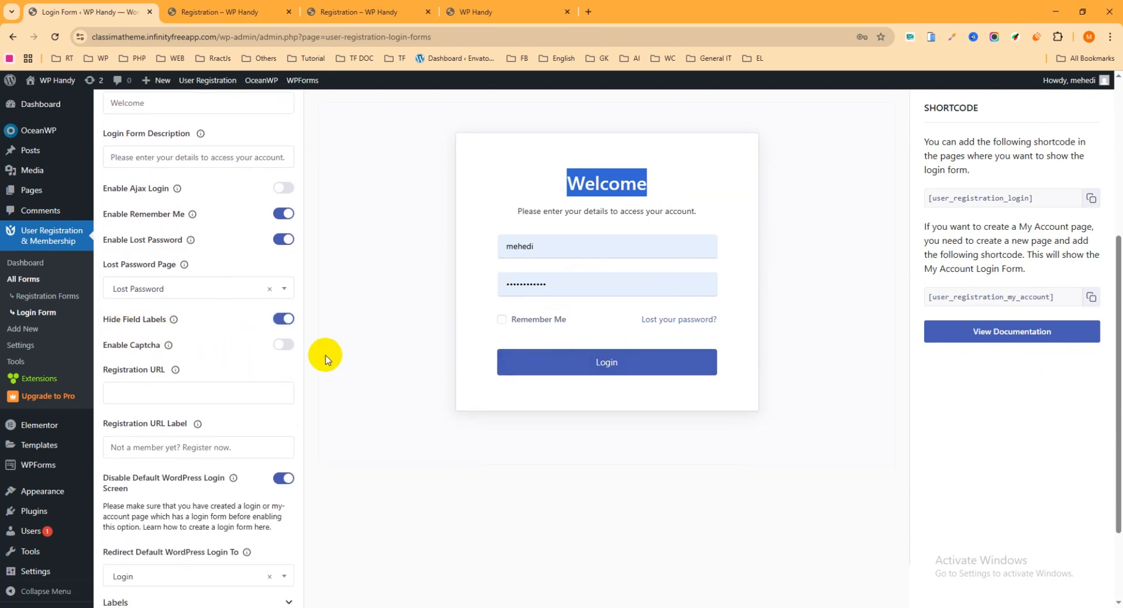
scroll(326, 358, down, 1)
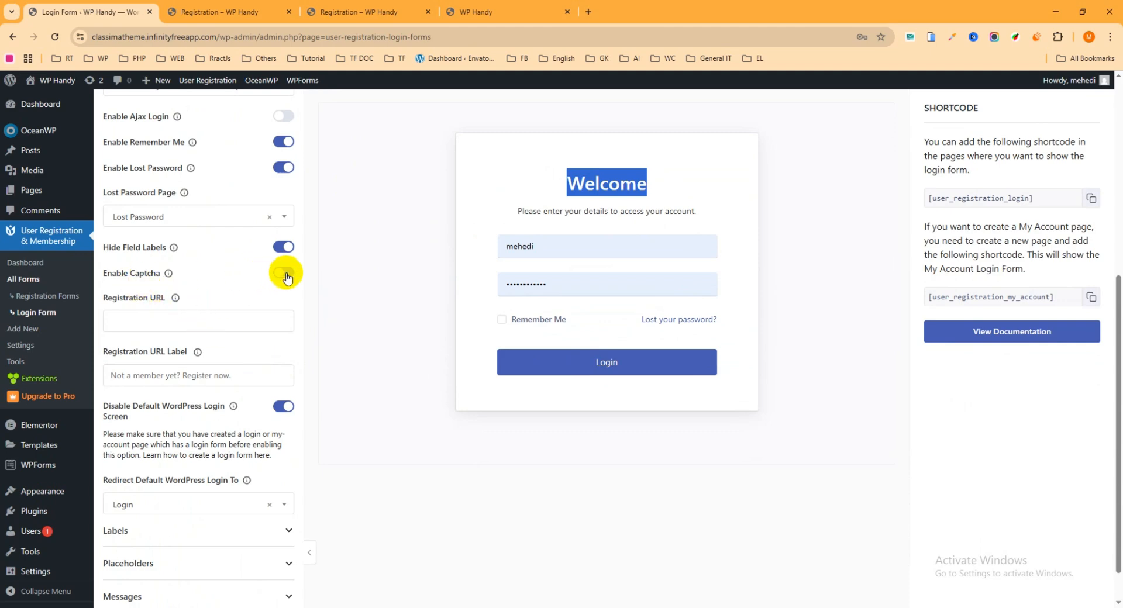
Review the login form's captcha option and its Labels and Placeholders settings against the form preview
click(285, 274)
click(284, 277)
scroll(164, 477, down, 1)
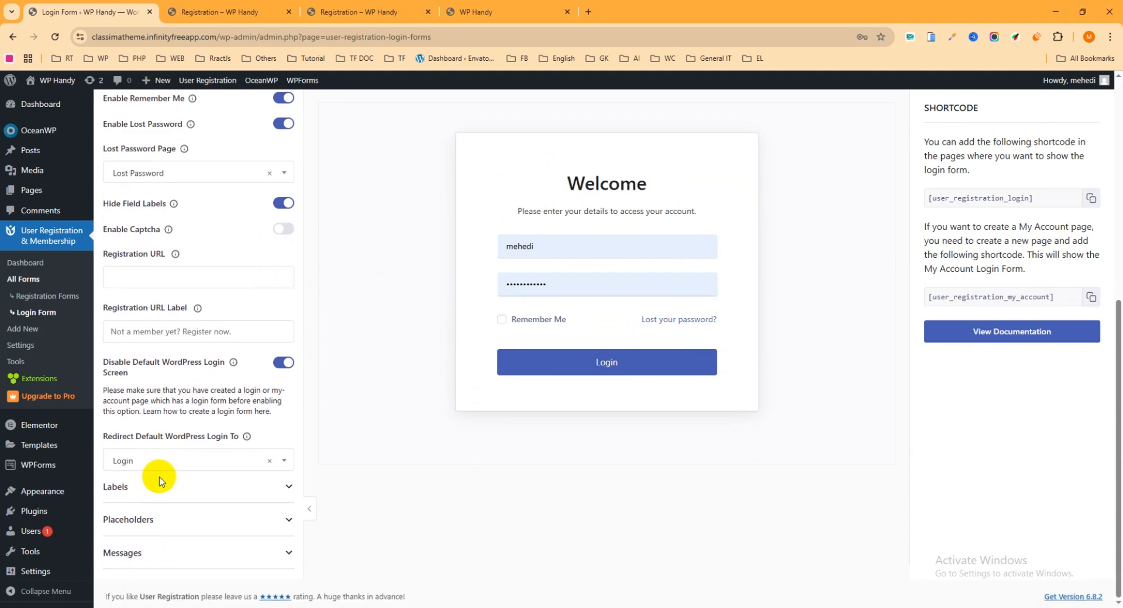
click(155, 487)
scroll(181, 468, down, 2)
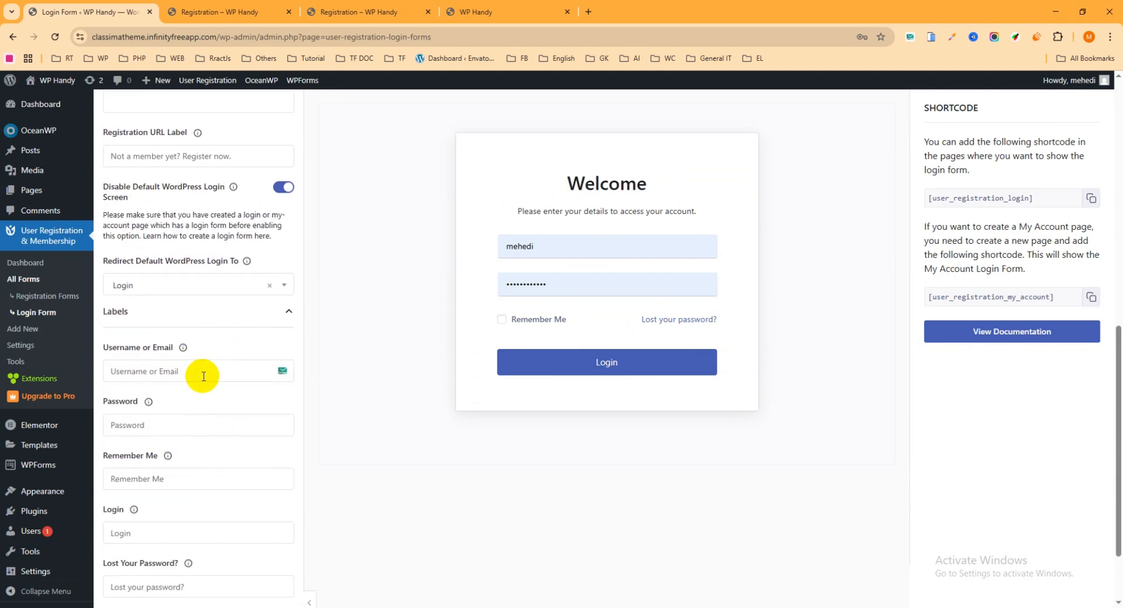
scroll(201, 374, down, 3)
click(150, 520)
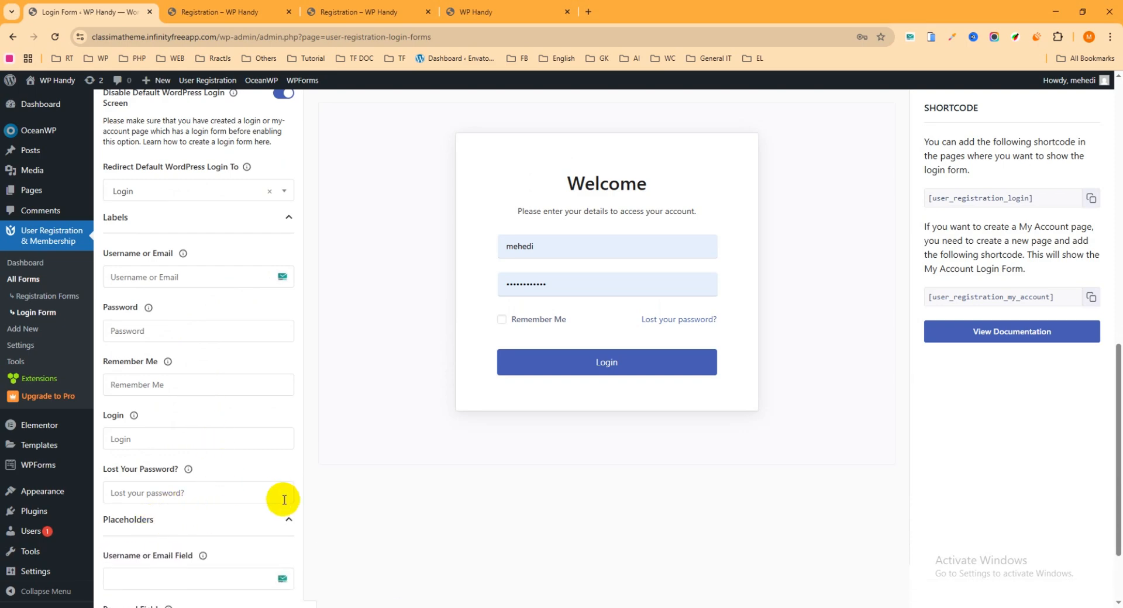
scroll(224, 468, down, 2)
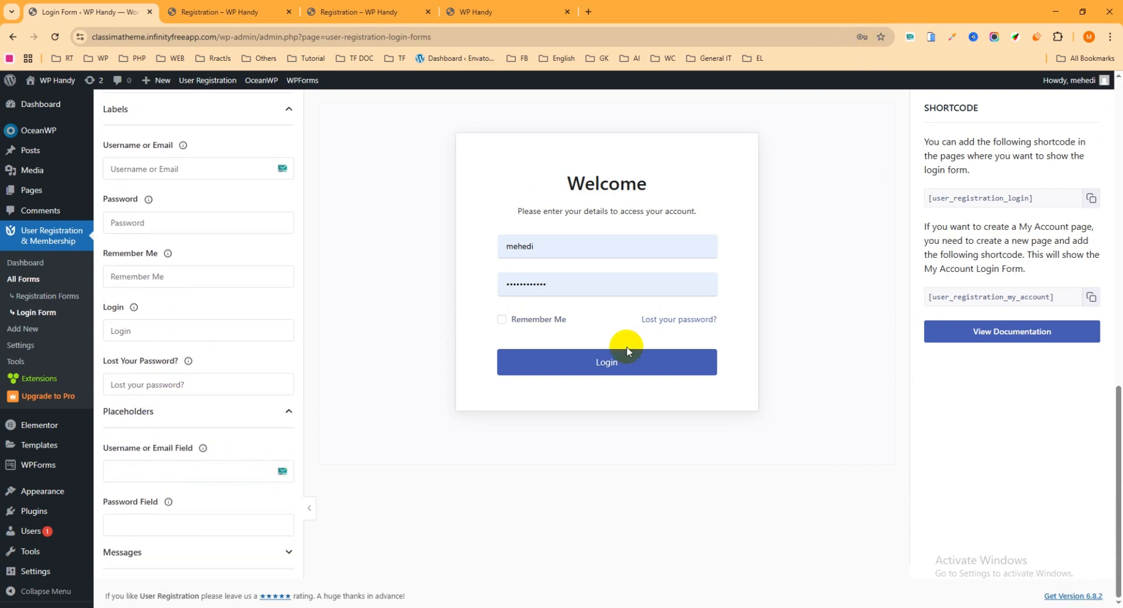
scroll(571, 347, up, 4)
scroll(571, 351, down, 3)
scroll(304, 218, up, 12)
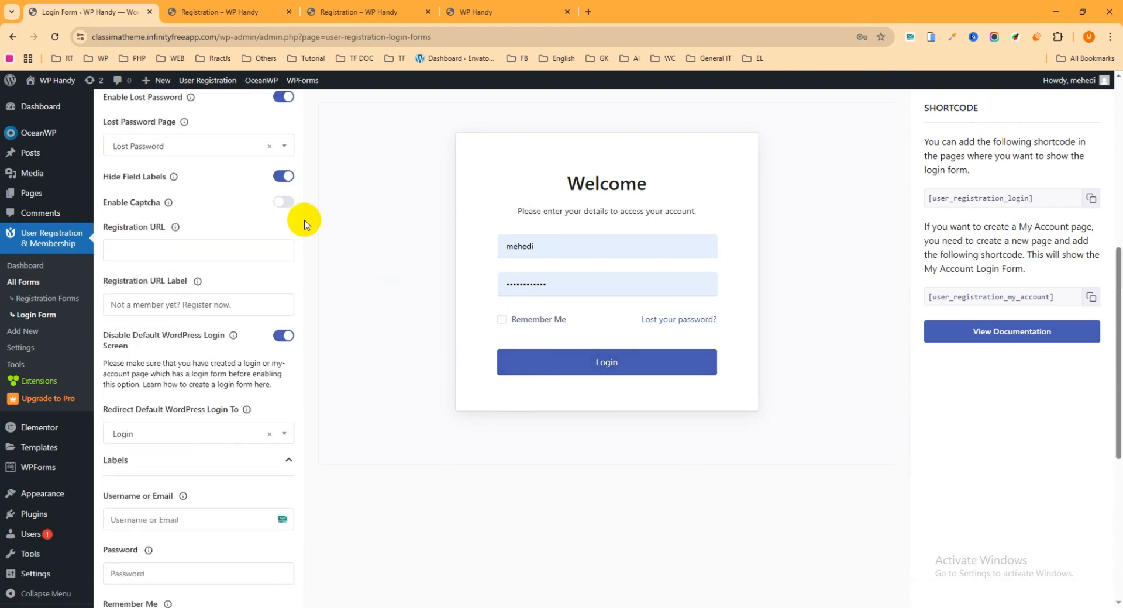
Save the updated login form and switch to the incognito window with the My Account page
scroll(263, 218, up, 2)
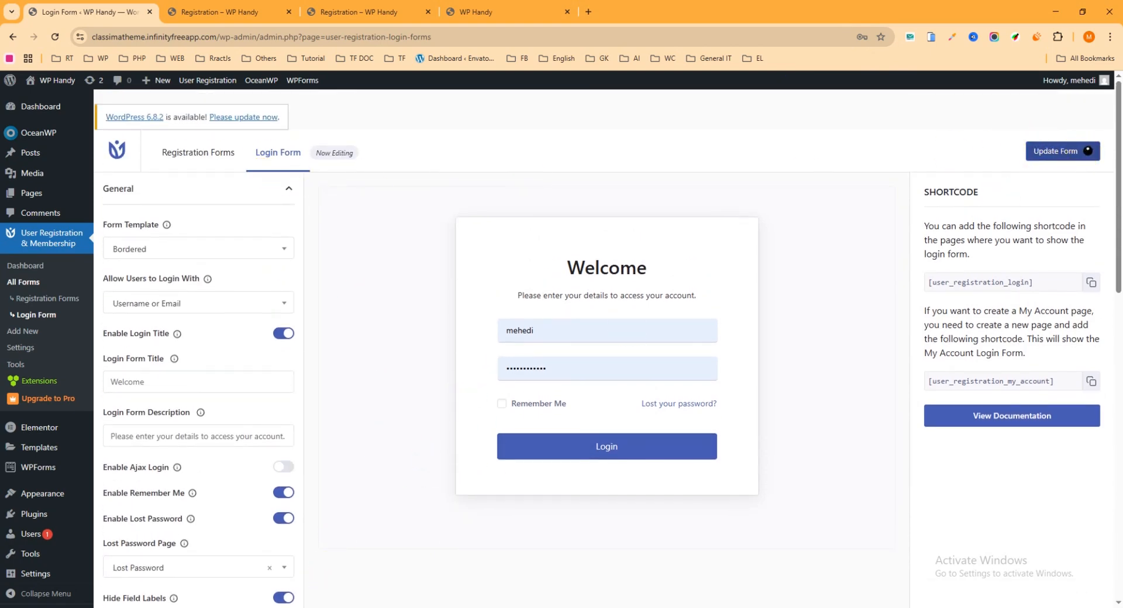
mouse_move(325, 607)
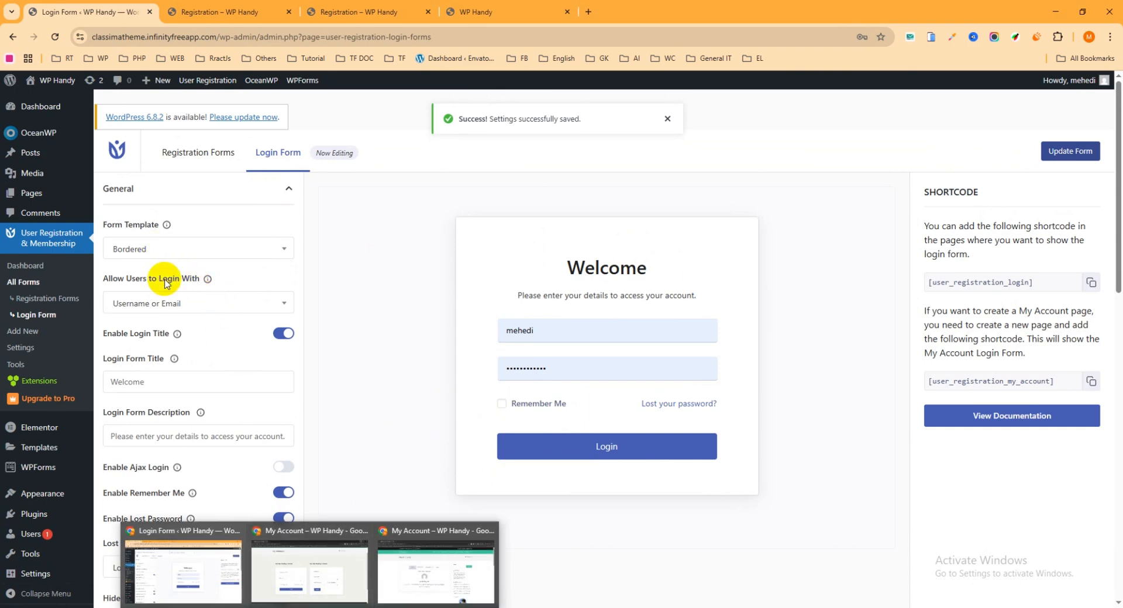
click(418, 556)
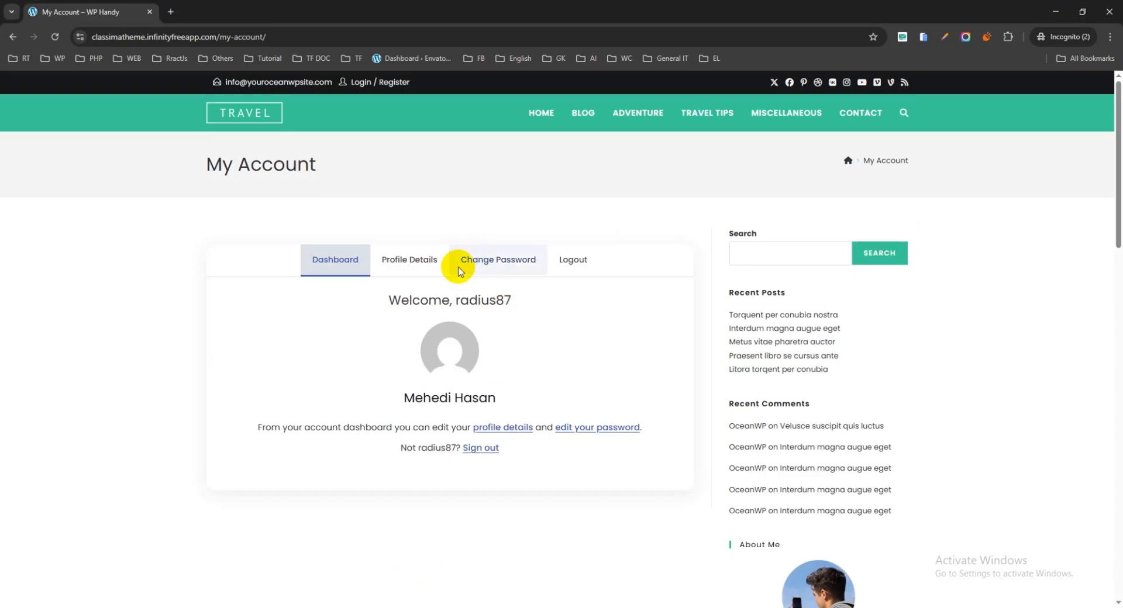
Sign out of the account on the My Account page and check the restyled login form
scroll(498, 332, down, 3)
scroll(445, 252, up, 1)
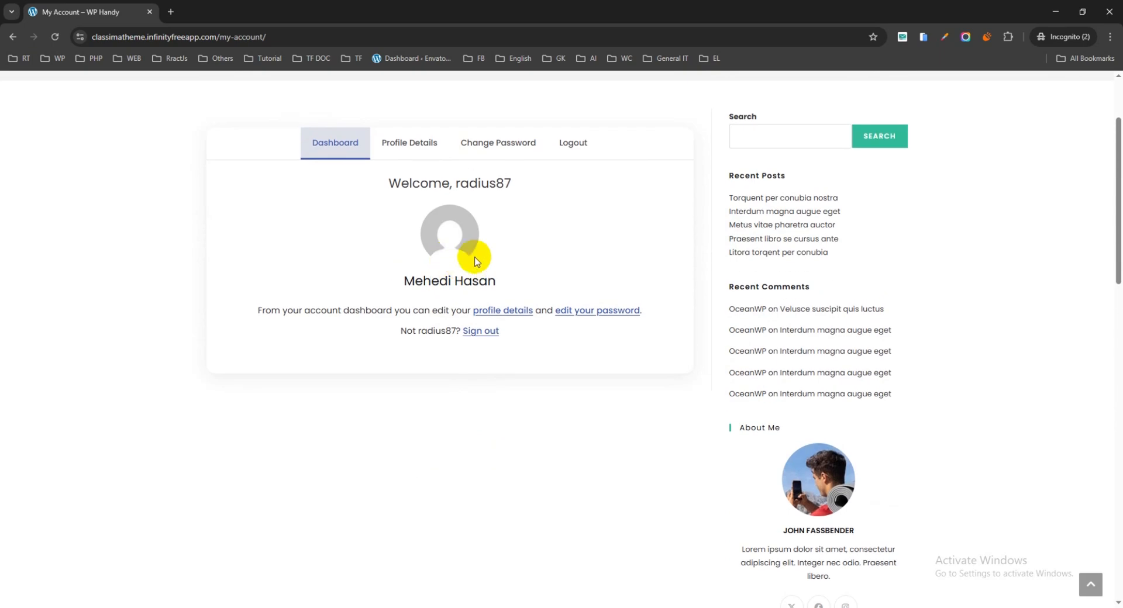
click(484, 331)
click(594, 389)
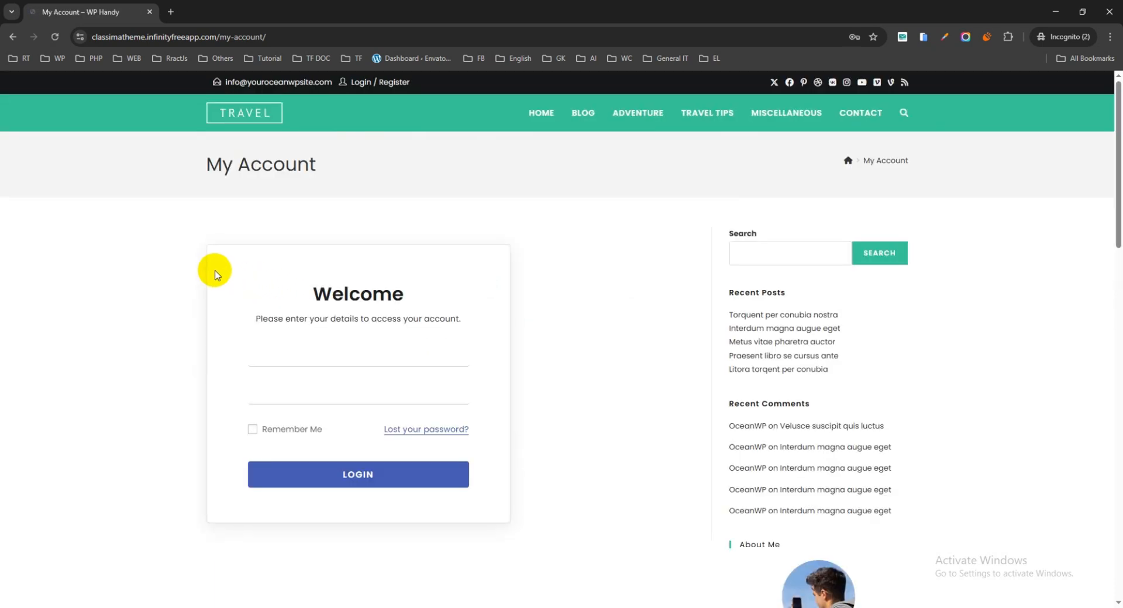
scroll(409, 281, down, 3)
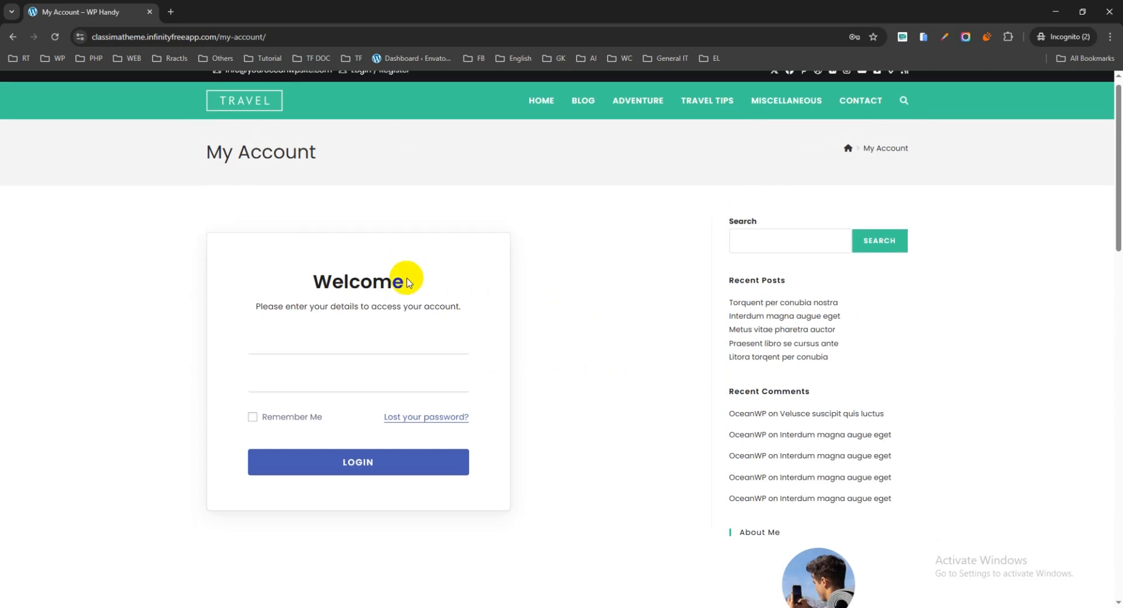
scroll(412, 270, up, 3)
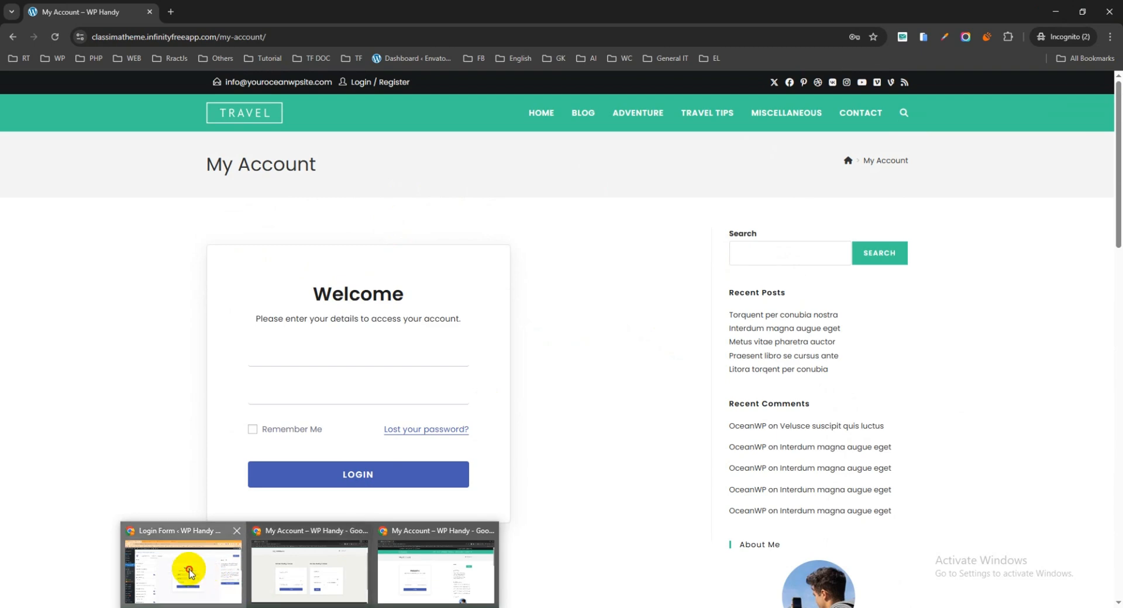
Return to the admin window, open the site's menu editor, and add the Login and Registration pages to the Main Menu
click(188, 563)
scroll(68, 313, down, 5)
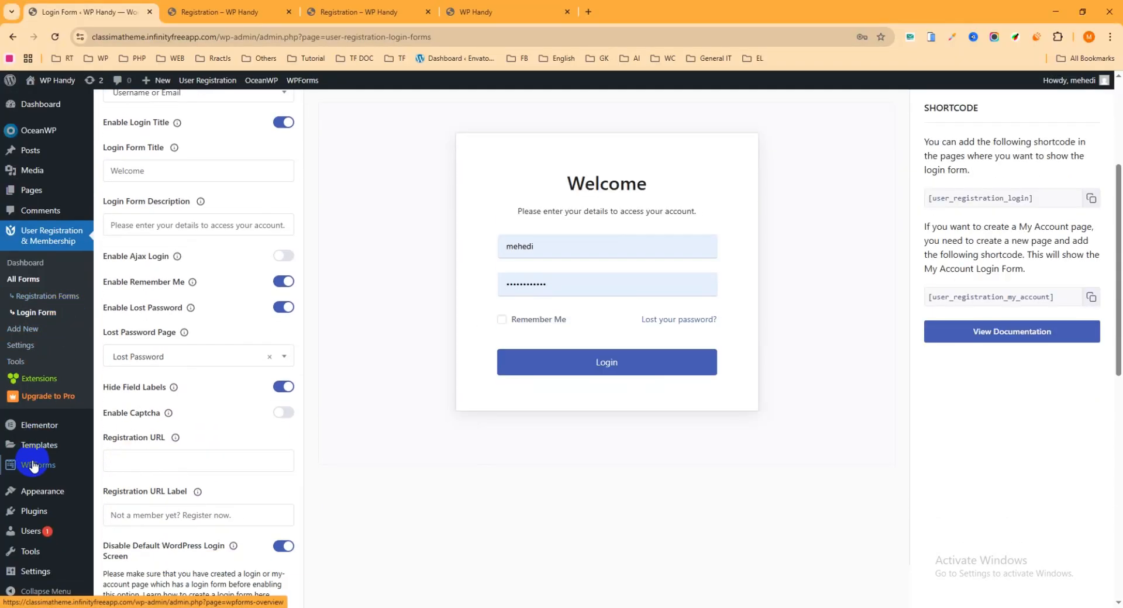
mouse_move(43, 495)
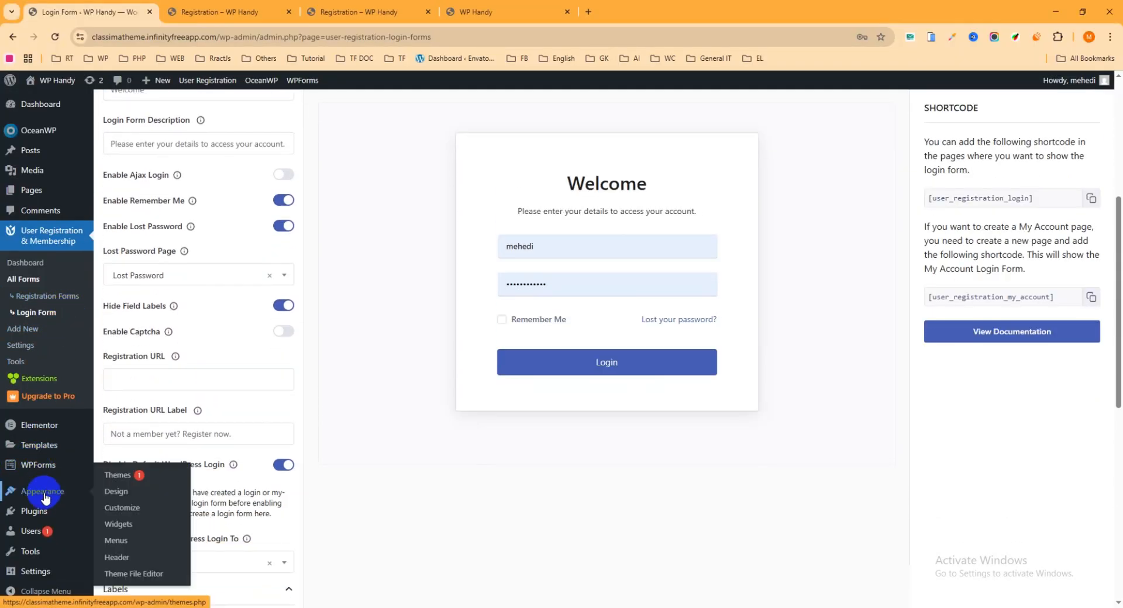
click(125, 543)
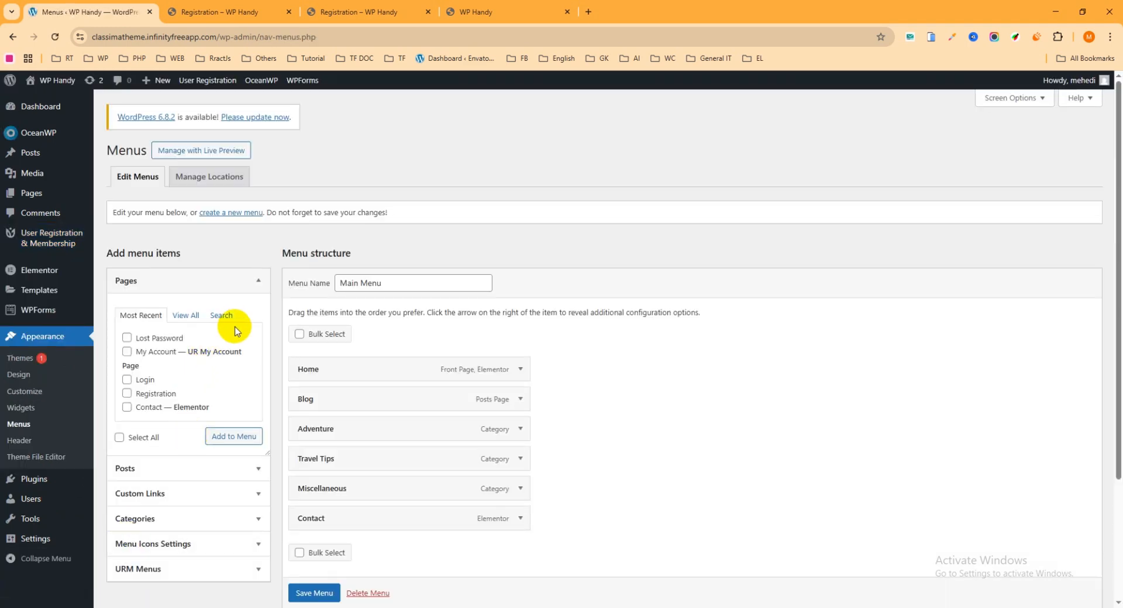
scroll(234, 318, down, 1)
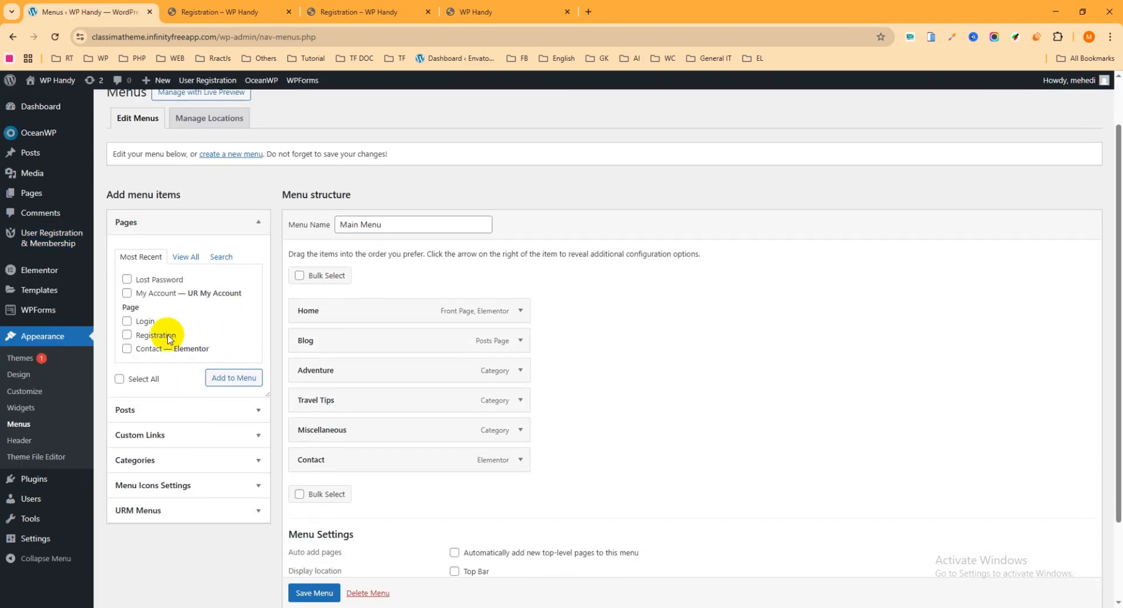
click(127, 336)
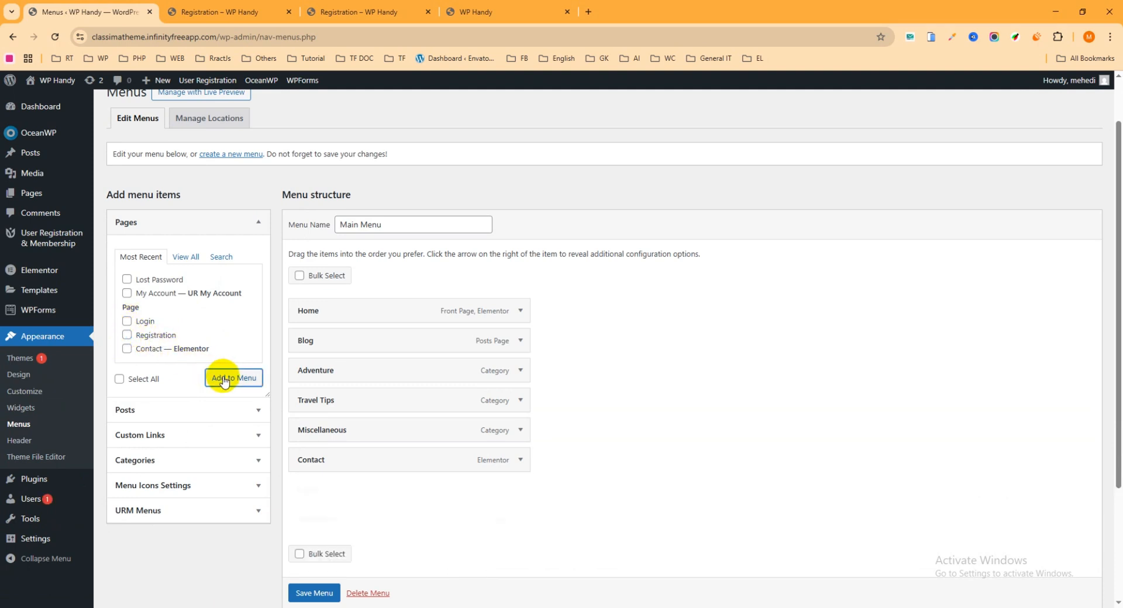
scroll(484, 493, down, 2)
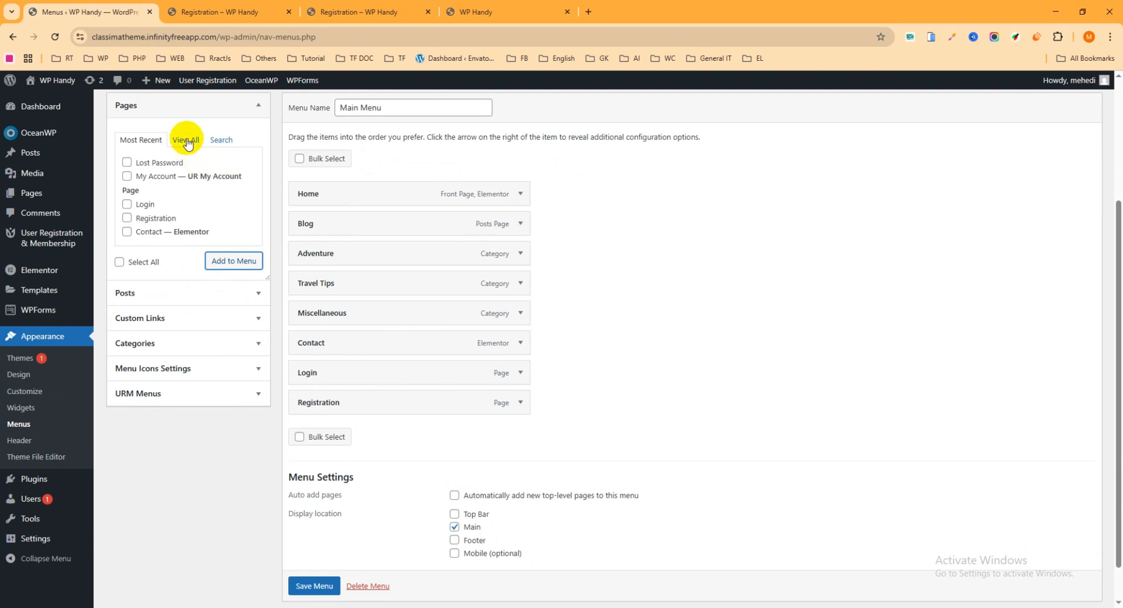
Add the My Account page to the Main Menu and save the menu
click(127, 177)
click(239, 264)
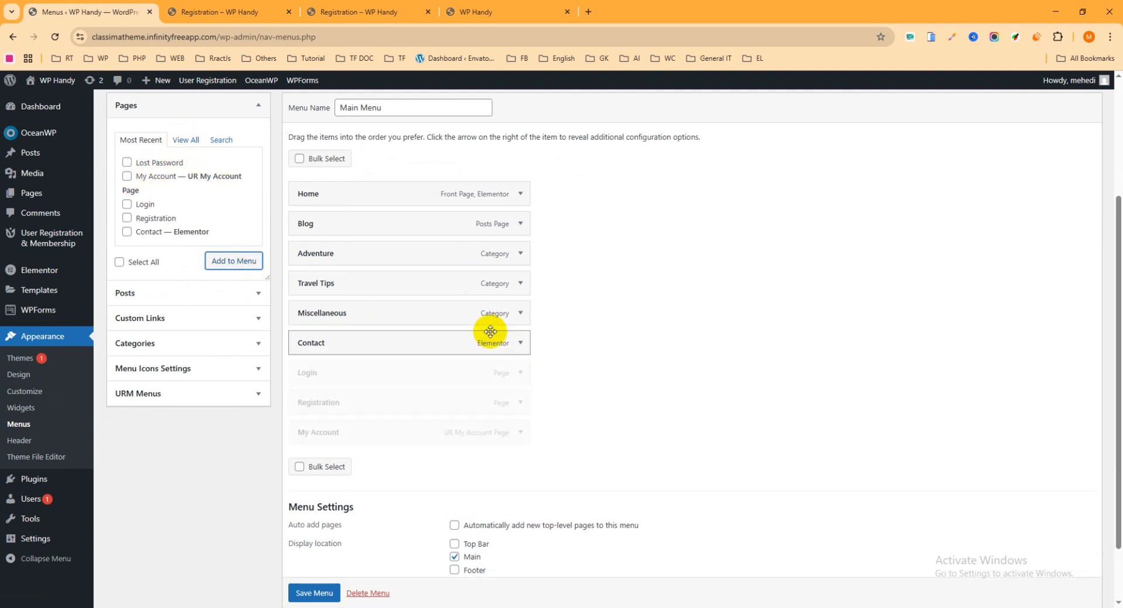
scroll(446, 381, down, 2)
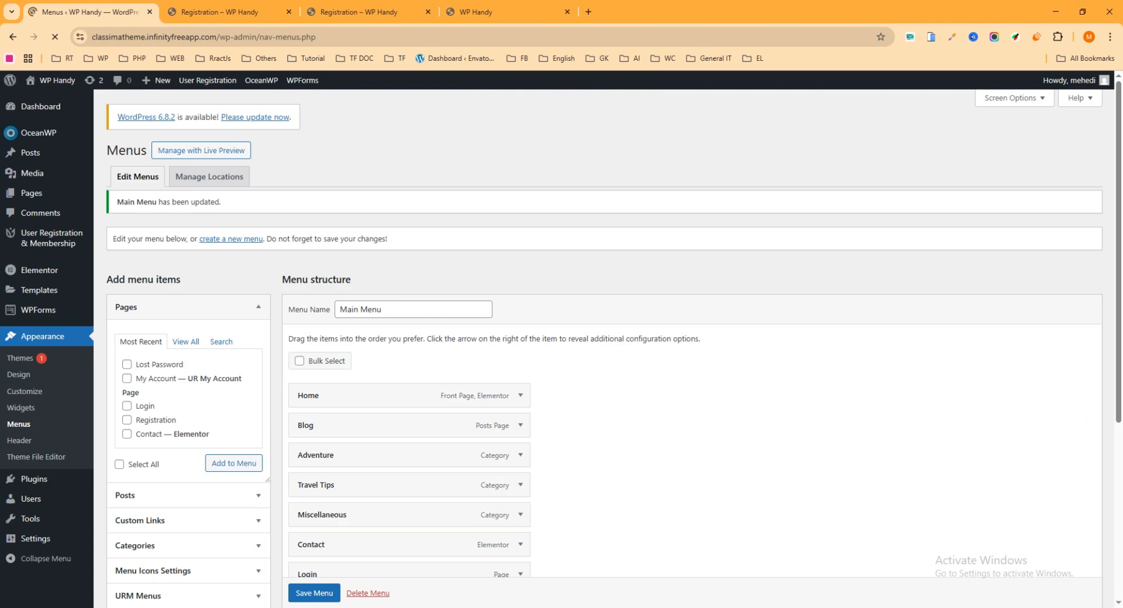
Switch to the incognito window and check the Login, Registration and My Account pages through the site's navigation menu
mouse_move(310, 607)
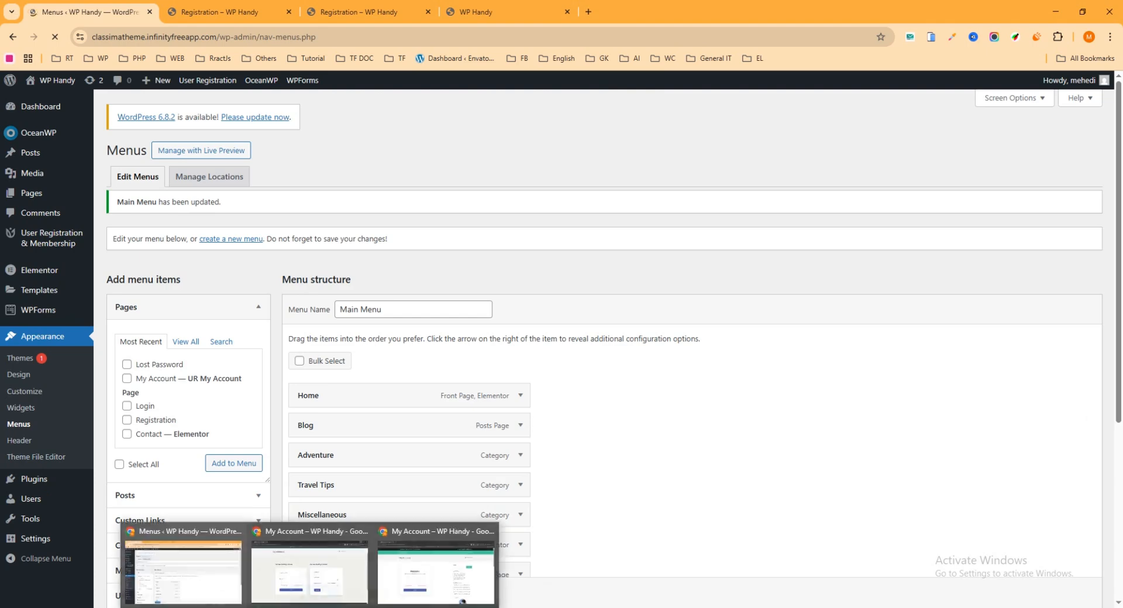
click(459, 575)
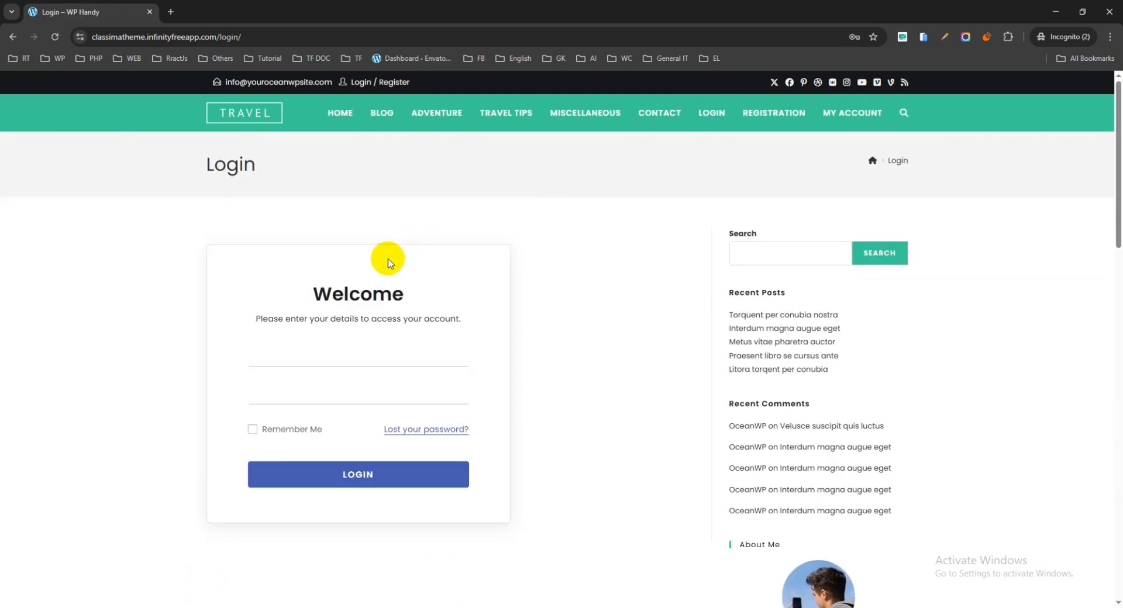
scroll(436, 304, down, 3)
scroll(437, 304, up, 3)
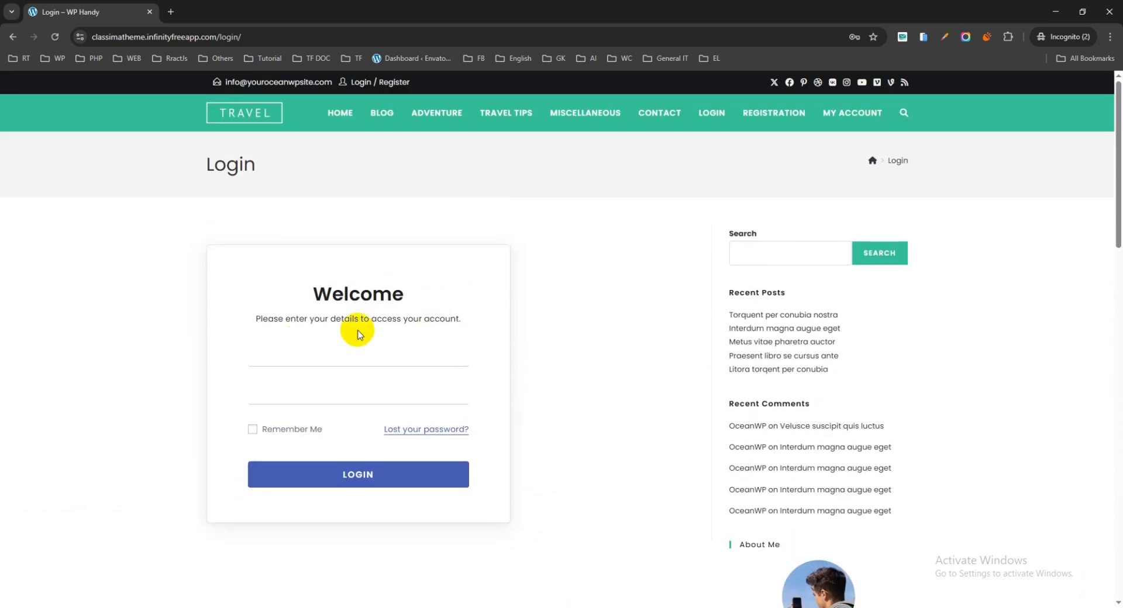
click(774, 113)
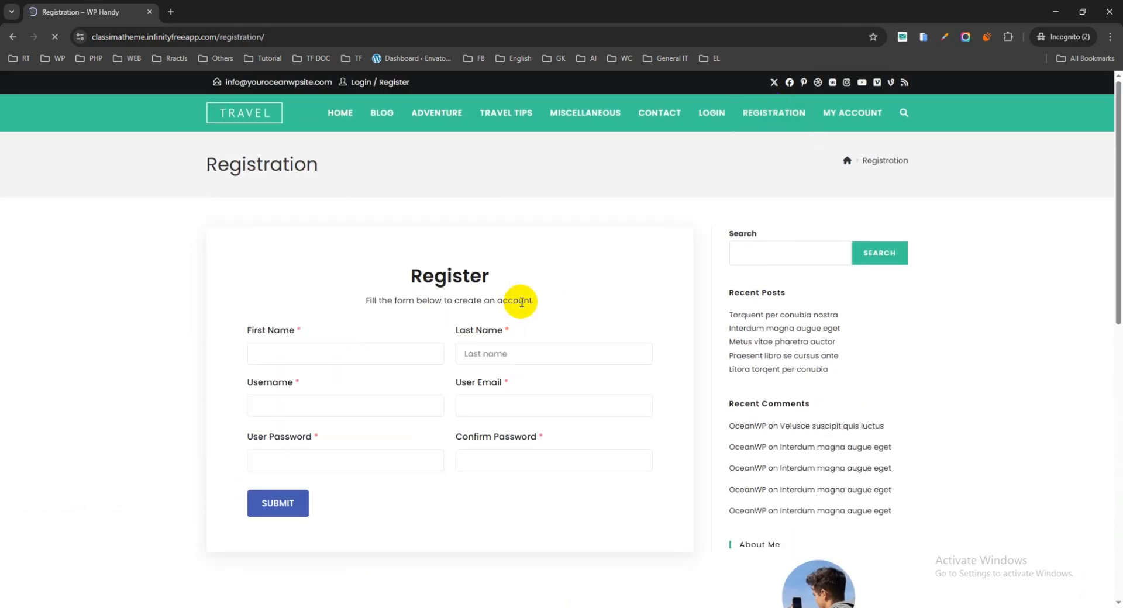
click(859, 116)
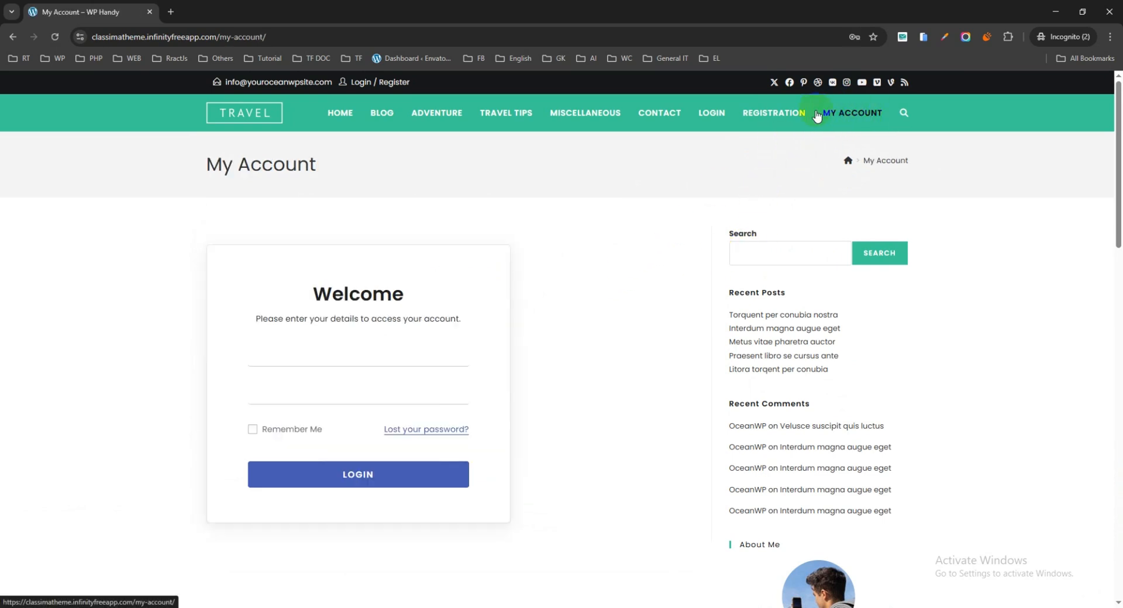
Return to the admin window, remove the My Account item from the Main Menu, and save the menu
mouse_move(310, 607)
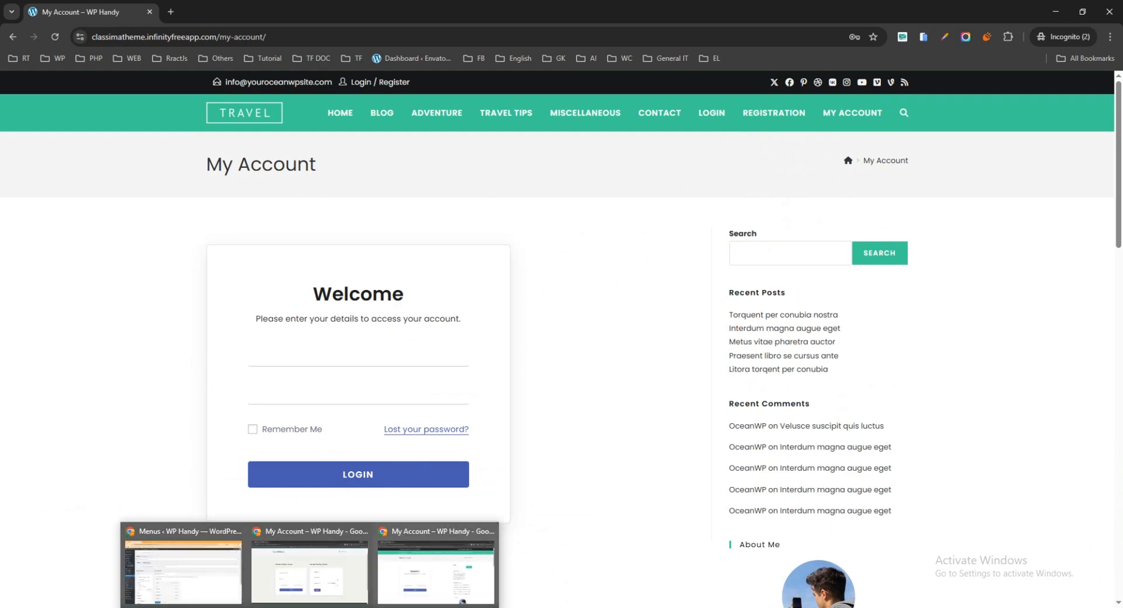
click(227, 579)
scroll(314, 406, down, 5)
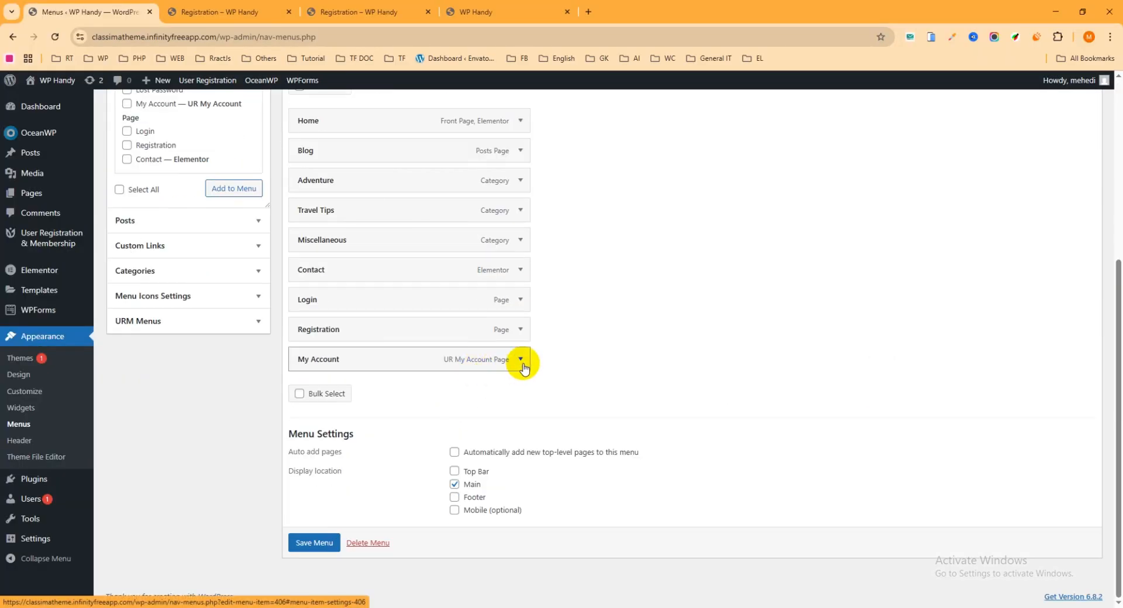
click(521, 359)
scroll(427, 489, down, 2)
click(308, 497)
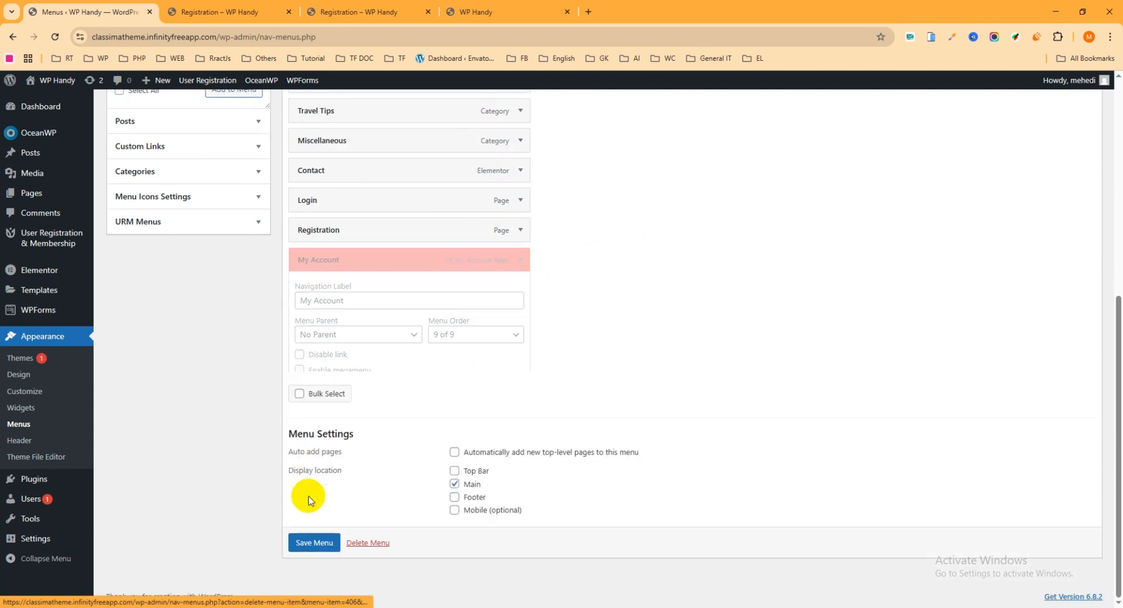
click(311, 543)
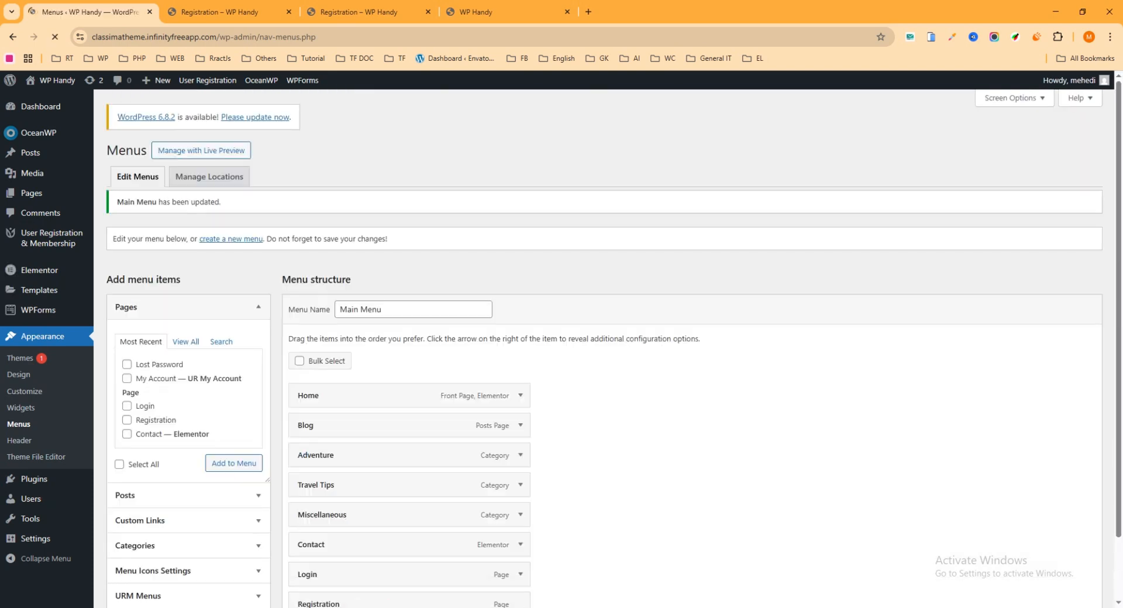
Reload the site in the incognito window and open the Login page from the navigation menu
mouse_move(310, 607)
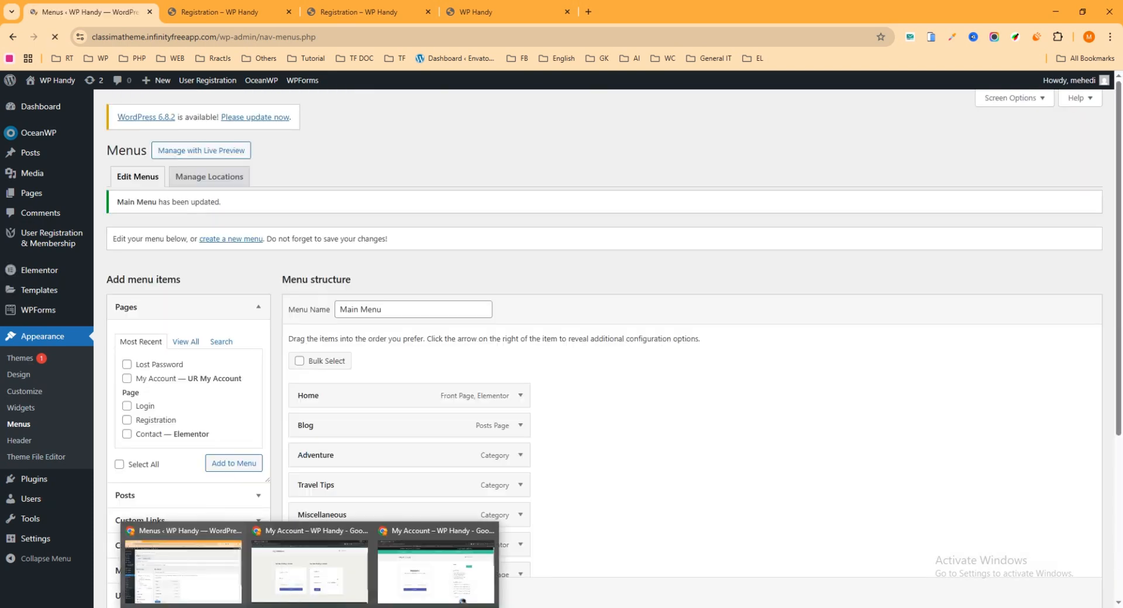
click(449, 582)
click(55, 37)
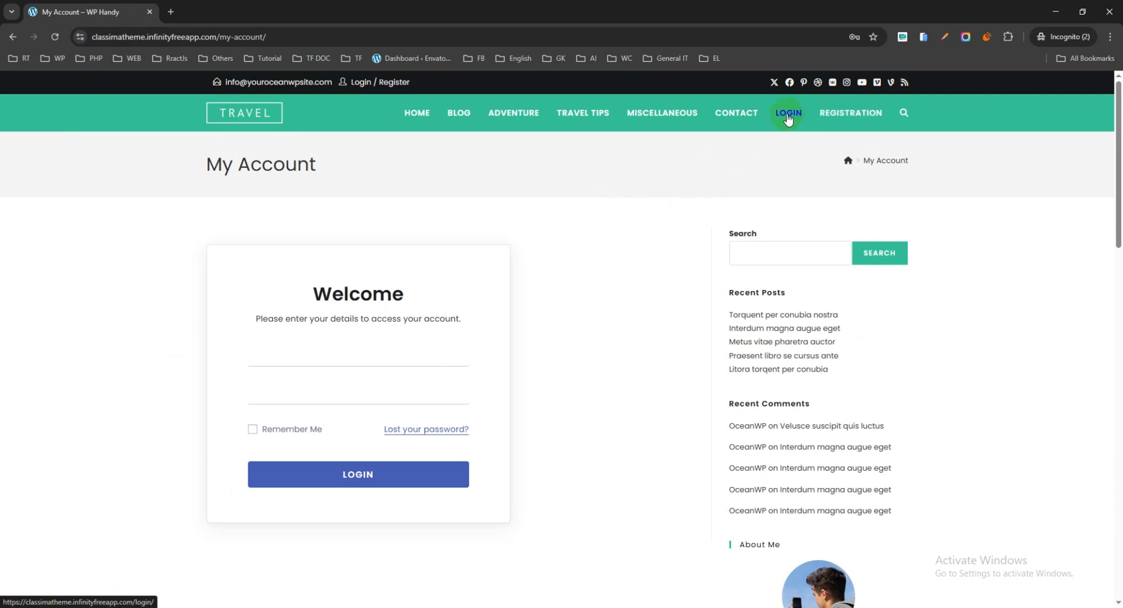
click(788, 119)
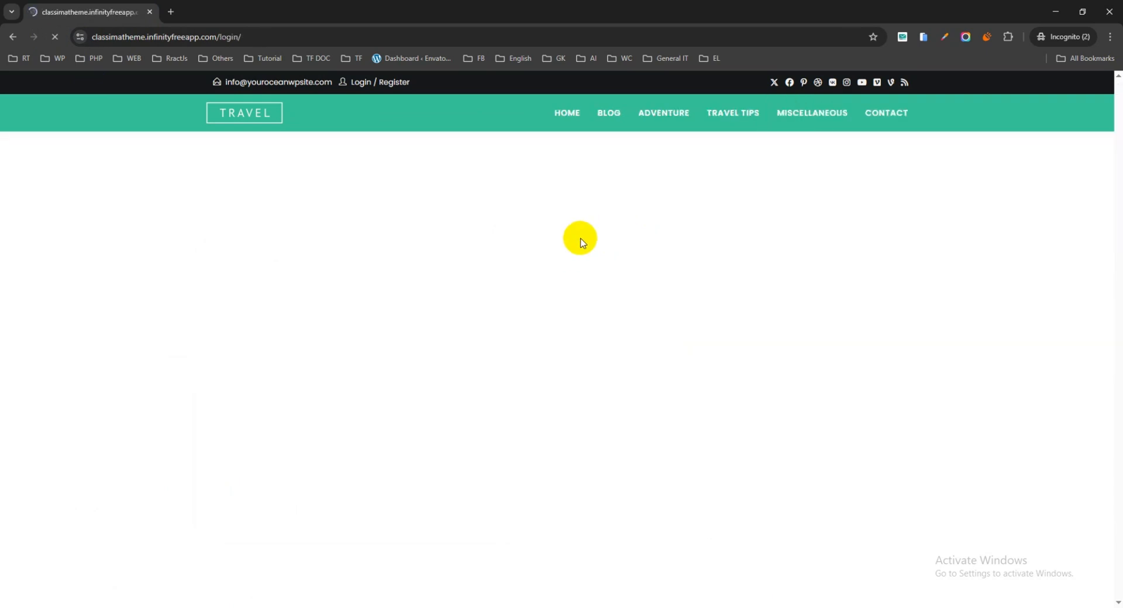